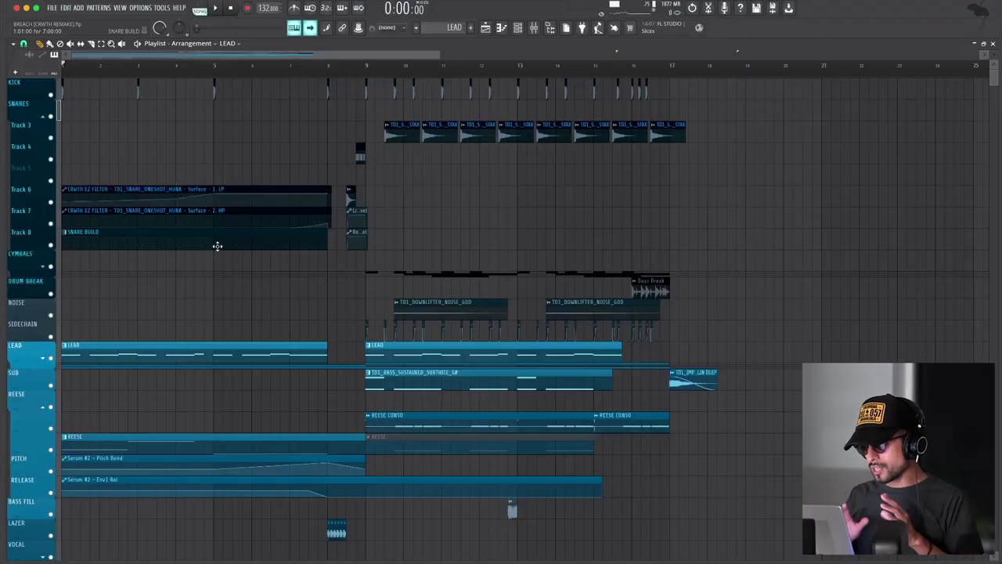
# Step: Expand the CYMBALS track group and look over the whole arrangement, from the kick and snares down to the sweep track
pyautogui.click(43, 261)
pyautogui.scroll(-3, 230, 319)
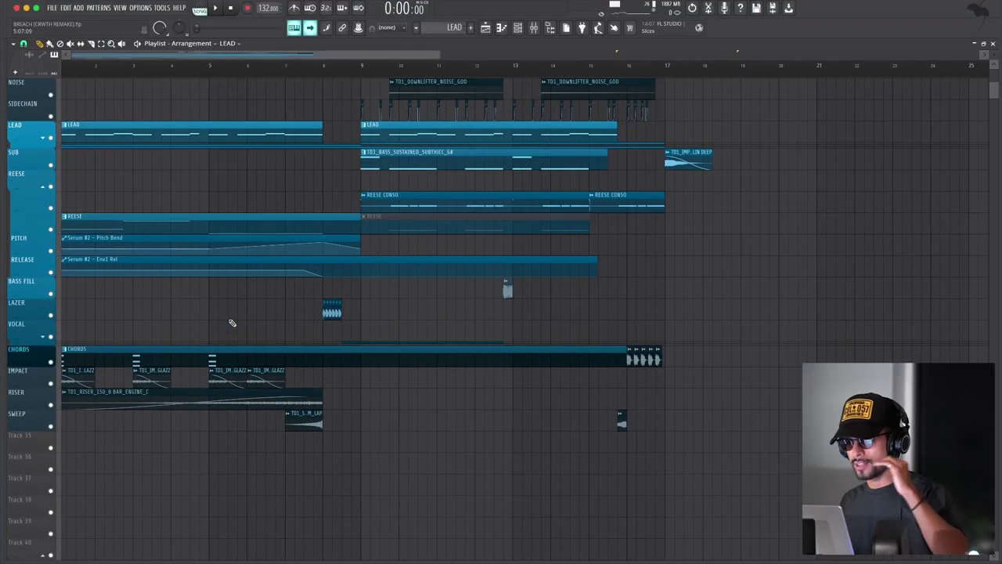
pyautogui.scroll(3, 232, 323)
pyautogui.scroll(3, 231, 323)
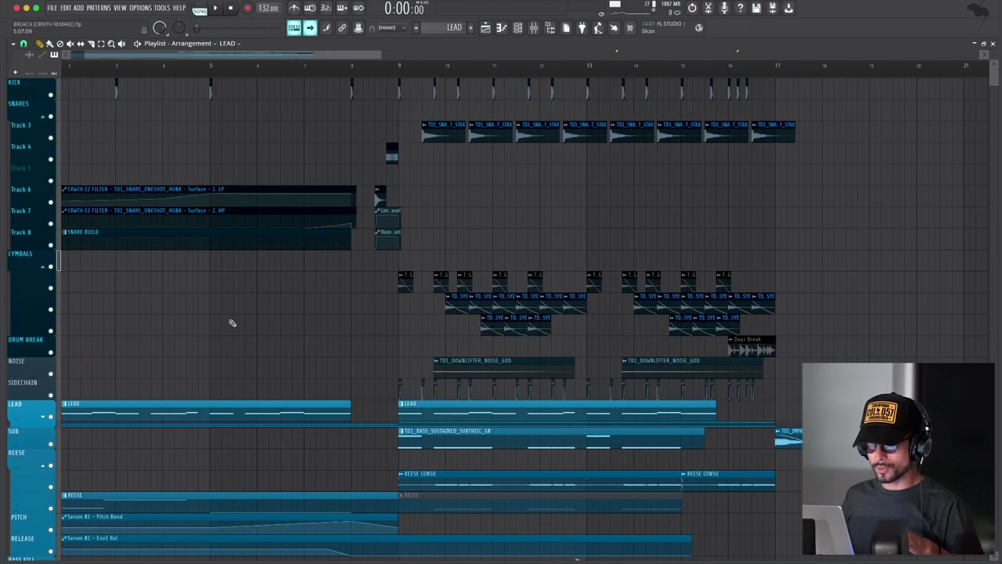
pyautogui.scroll(-6, 232, 323)
pyautogui.scroll(2, 100, 189)
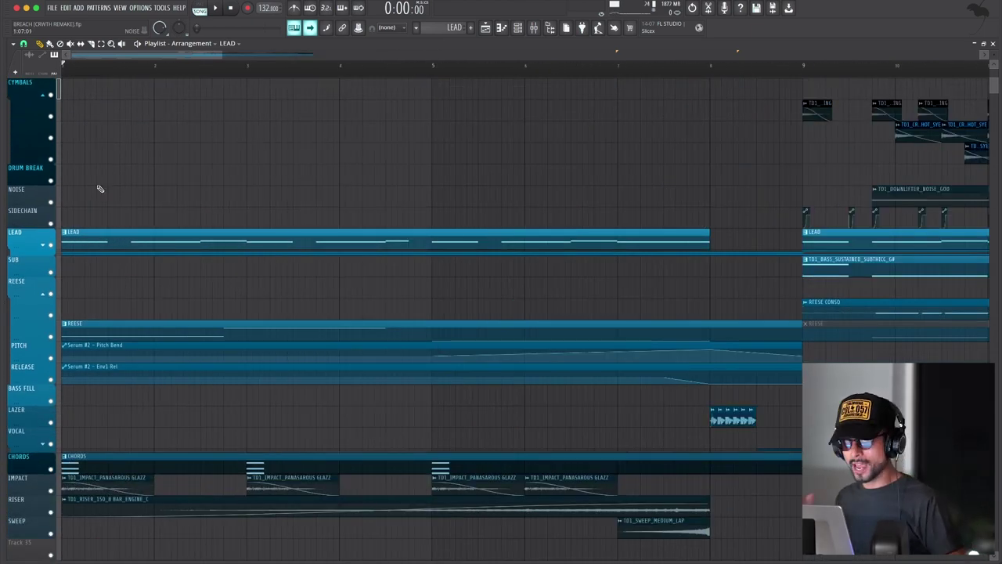
pyautogui.scroll(5, 100, 188)
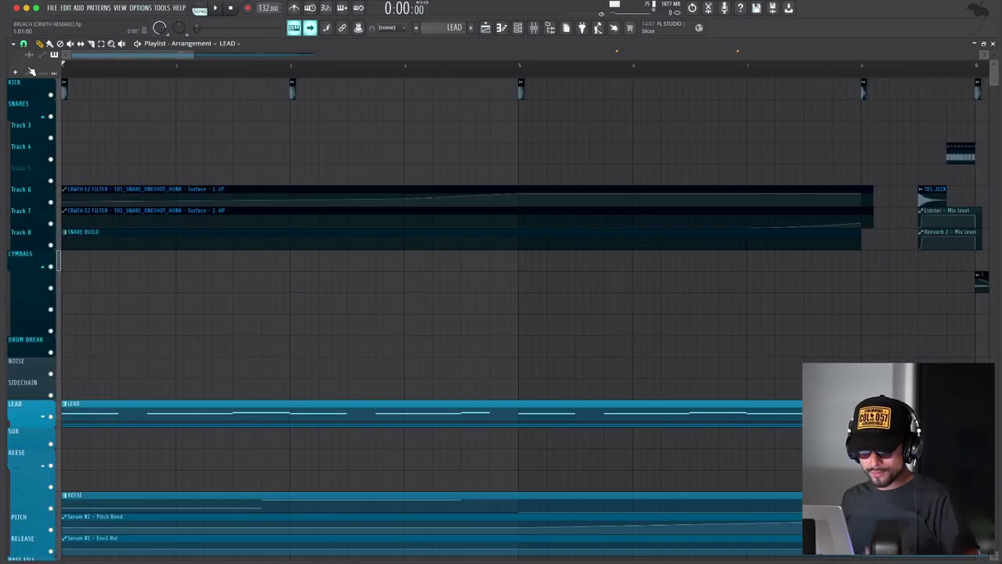
pyautogui.scroll(5, 45, 149)
# Step: Mute the snare build, lead, reese, chords, riser and sweep tracks, and examine the impact clips in the intro
pyautogui.scroll(-8, 44, 148)
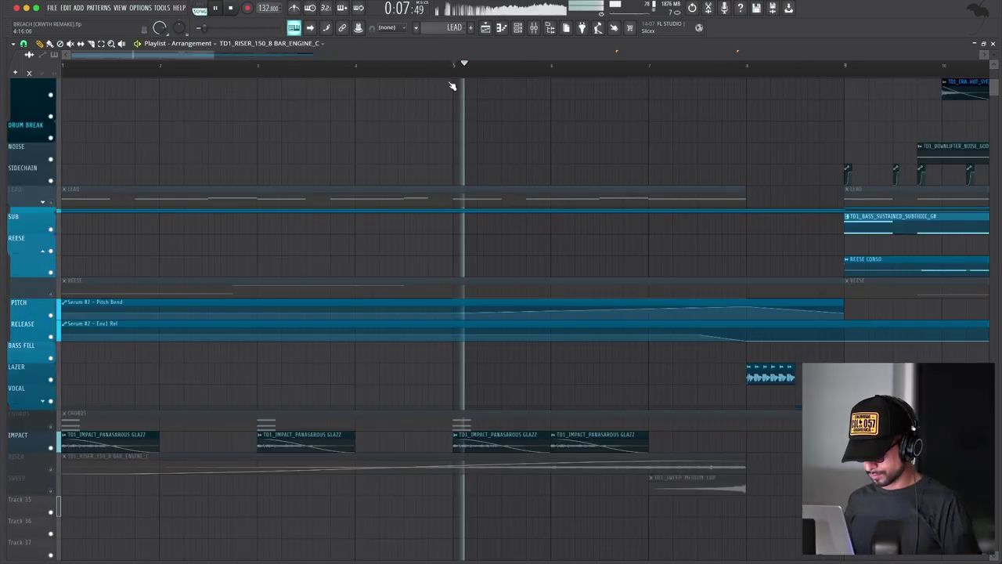
pyautogui.scroll(-1, 517, 218)
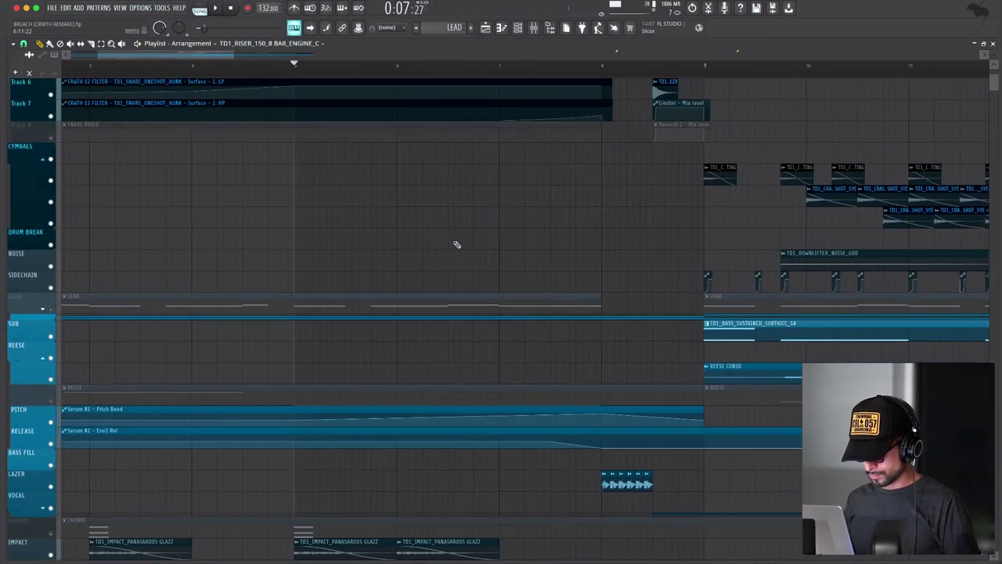
pyautogui.scroll(-5, 456, 245)
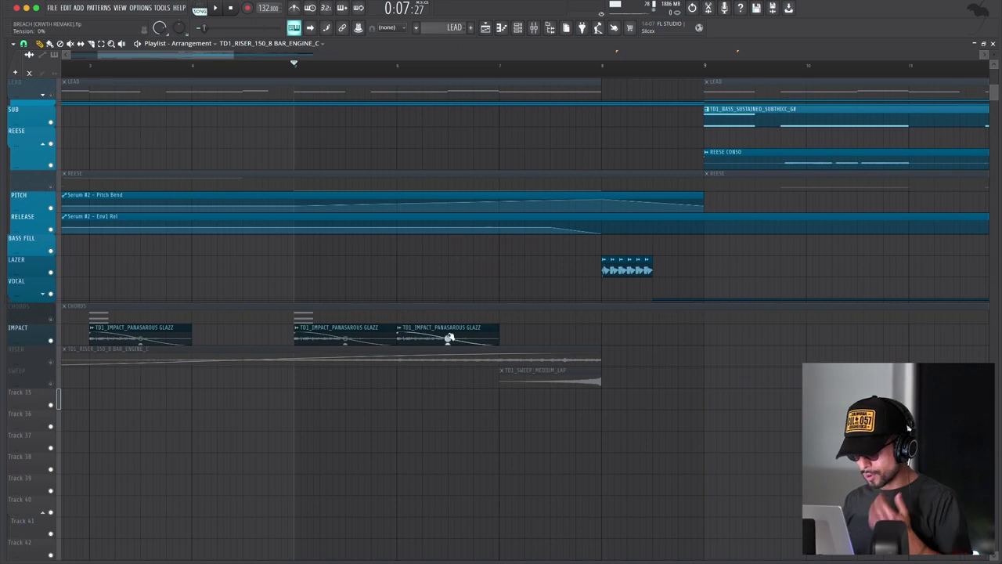
pyautogui.scroll(-2, 447, 337)
pyautogui.moveTo(442, 307); pyautogui.dragTo(390, 432)
pyautogui.scroll(5, 311, 168)
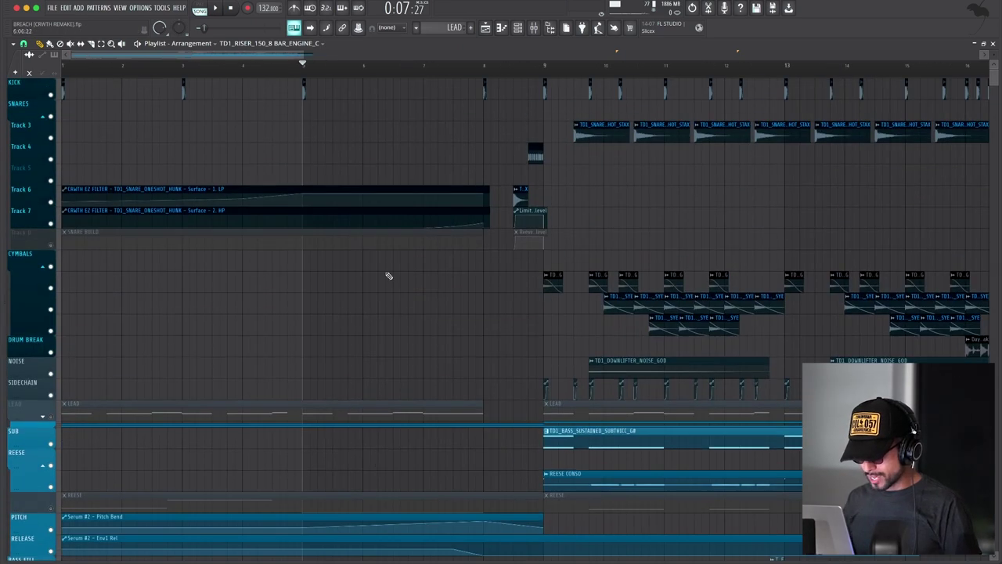
# Step: Play the arrangement from bar 5 to hear the remaining intro elements
pyautogui.press('space')
pyautogui.scroll(-8, 388, 275)
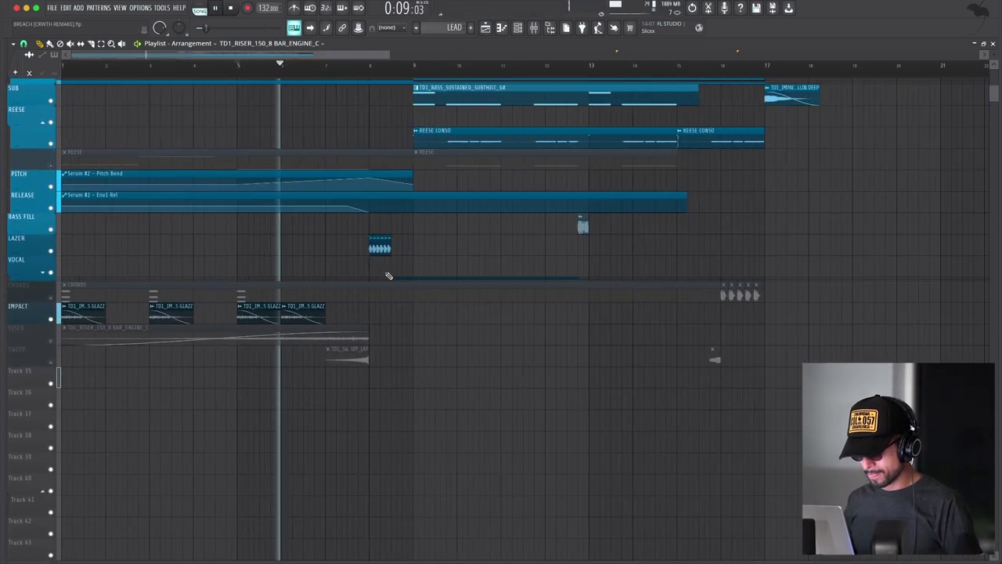
pyautogui.scroll(3, 201, 275)
pyautogui.press('space')
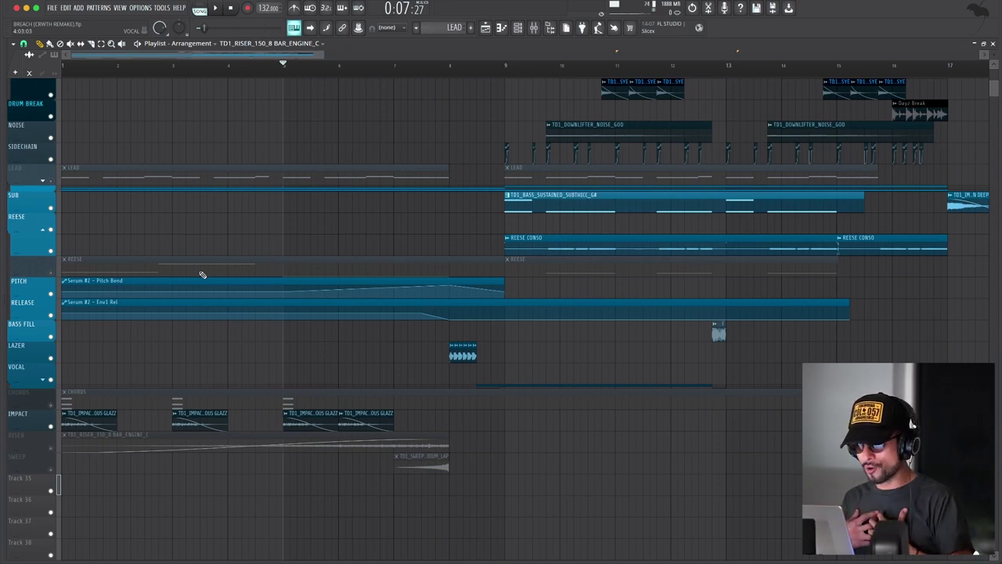
# Step: Unmute the snare build track and open the SNARE BUILD pattern's notes
pyautogui.scroll(5, 201, 275)
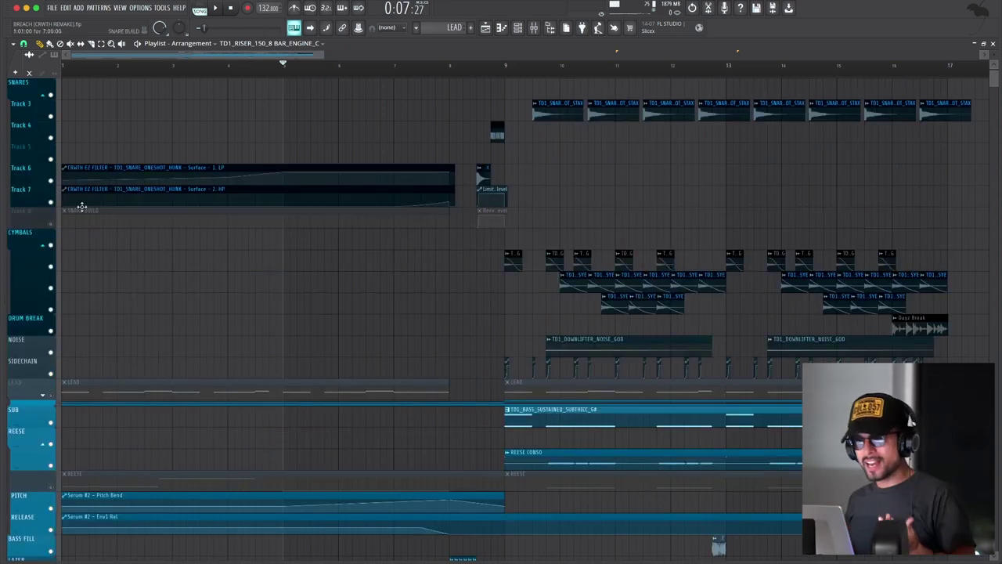
pyautogui.click(50, 224)
pyautogui.doubleClick(156, 216)
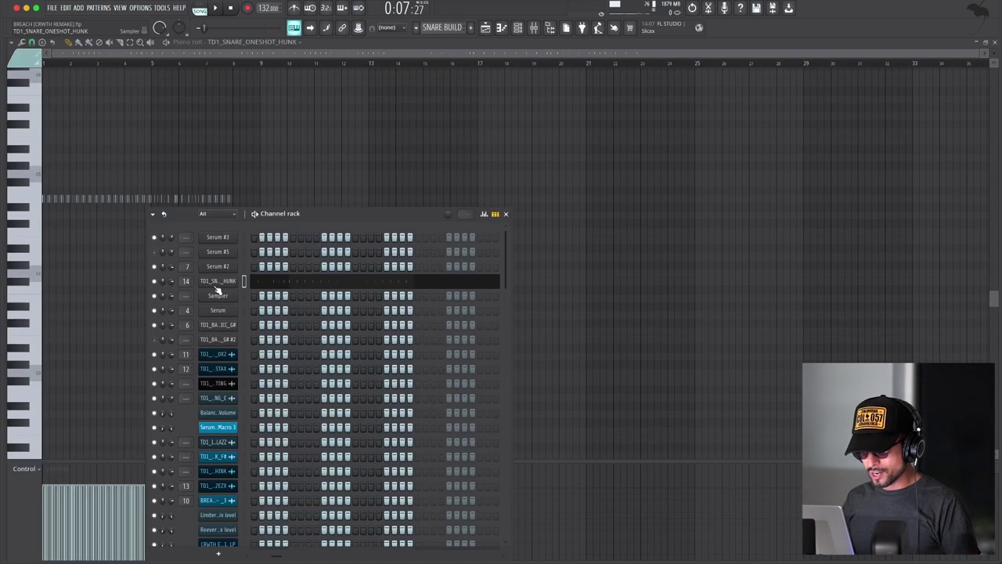
# Step: Open the TD1_SNARE_ONESHOT_HUNK sampler channel and audition its snare sound
pyautogui.click(217, 284)
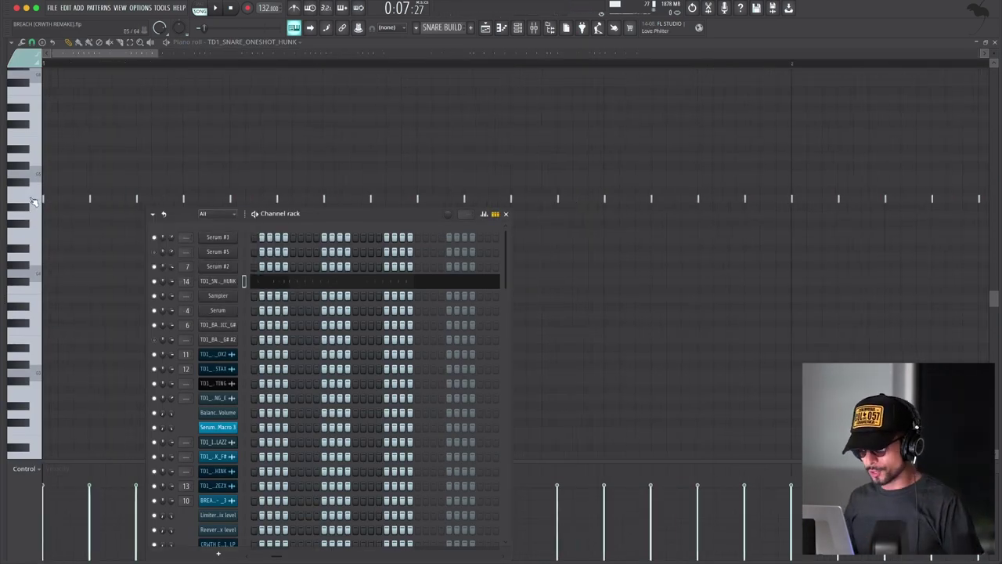
pyautogui.click(33, 201)
pyautogui.click(33, 200)
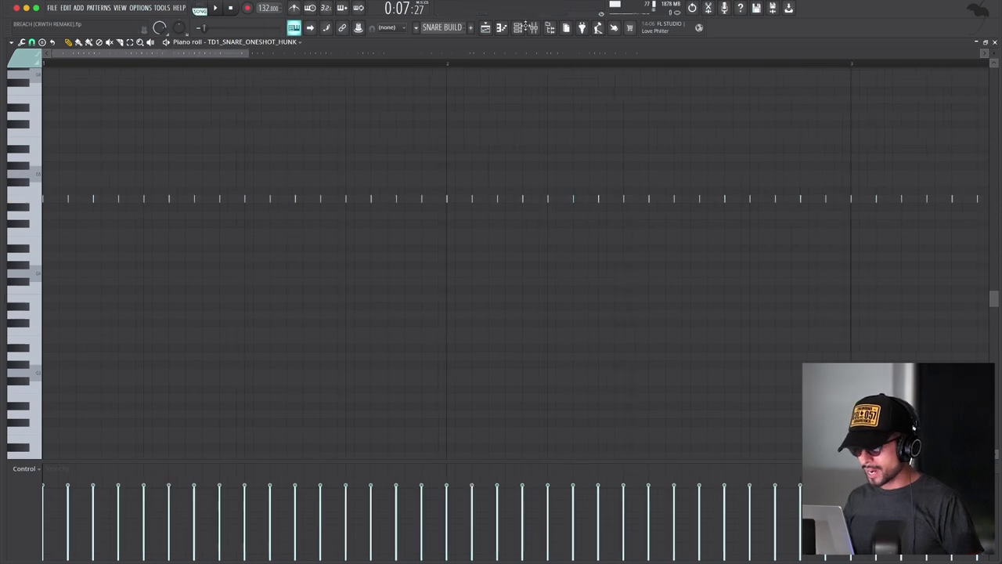
# Step: Load the TMB_GRIME_8 BARS score from the THREAT MIDI BUILD UPS folder onto the TD1_SNARE_ONESHOT_HUNK channel and select all its notes
pyautogui.click(520, 28)
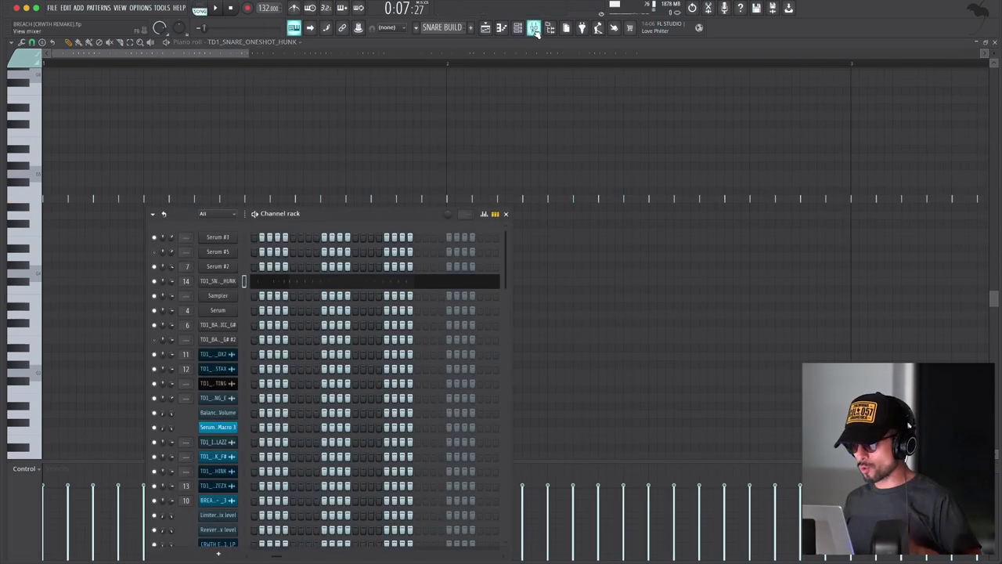
pyautogui.click(502, 28)
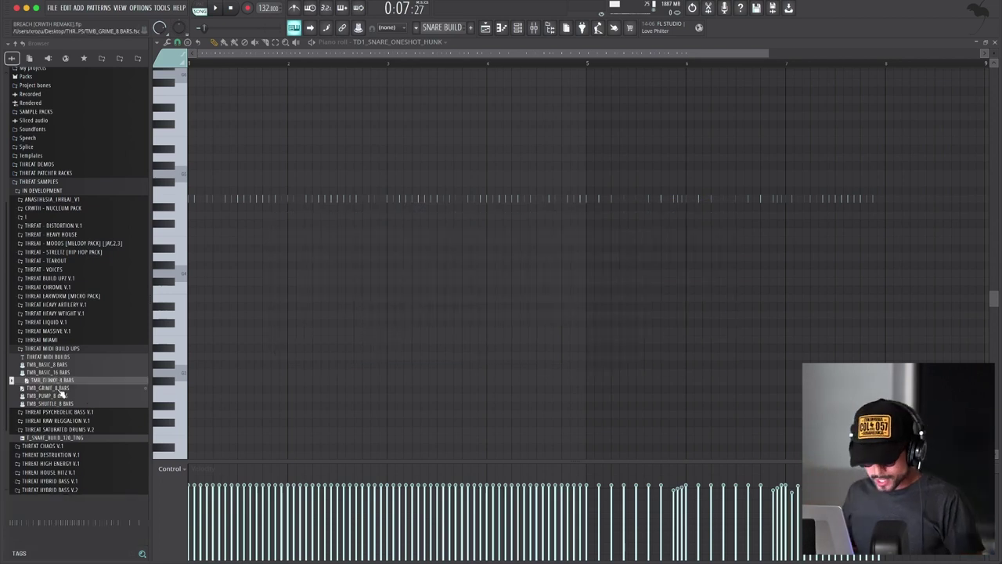
pyautogui.click(61, 390)
pyautogui.click(519, 30)
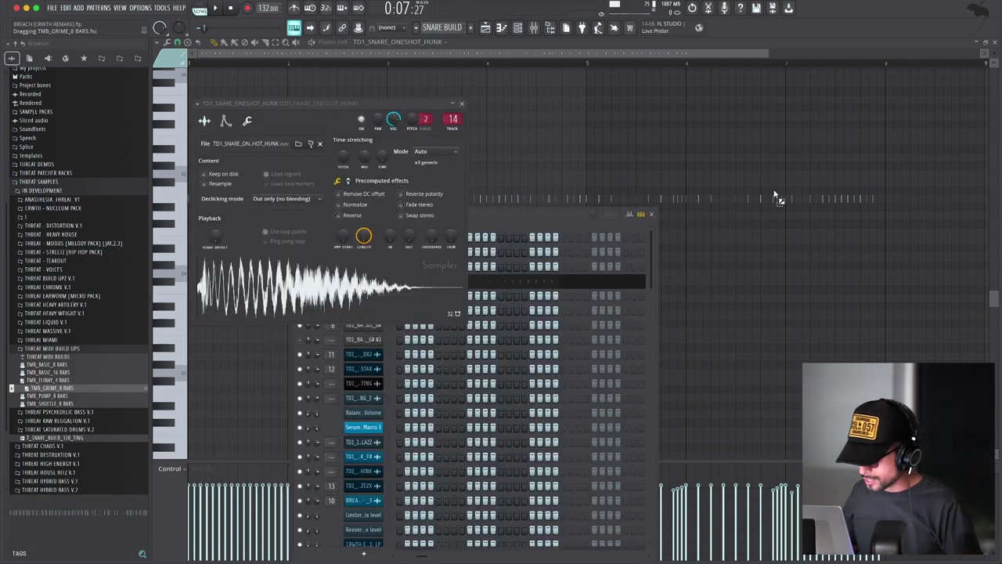
pyautogui.click(777, 196)
pyautogui.press('super+a')
# Step: Play the SNARE BUILD pattern from around bar 5 through its end
pyautogui.scroll(-2, 604, 167)
pyautogui.press('space')
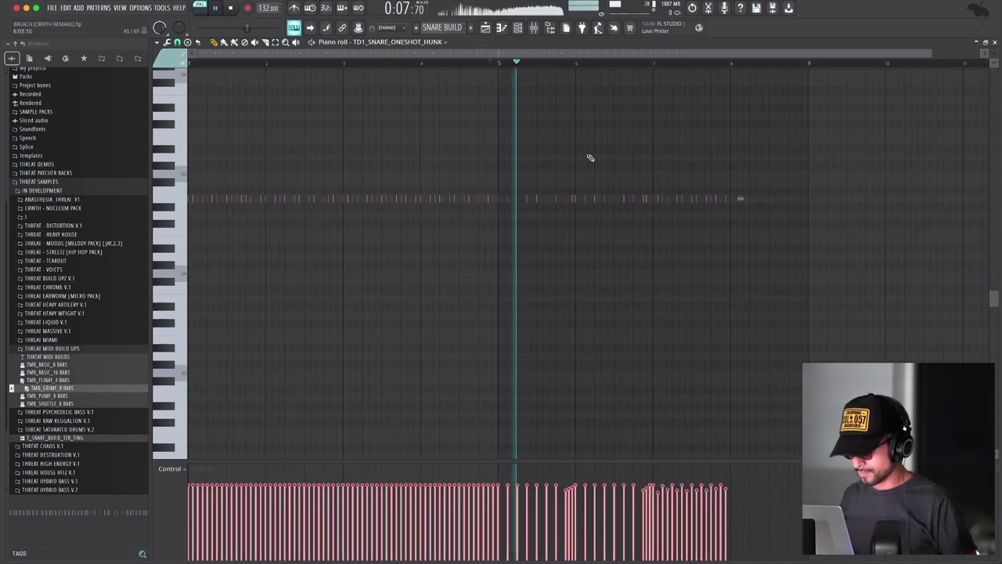
pyautogui.scroll(-3, 588, 156)
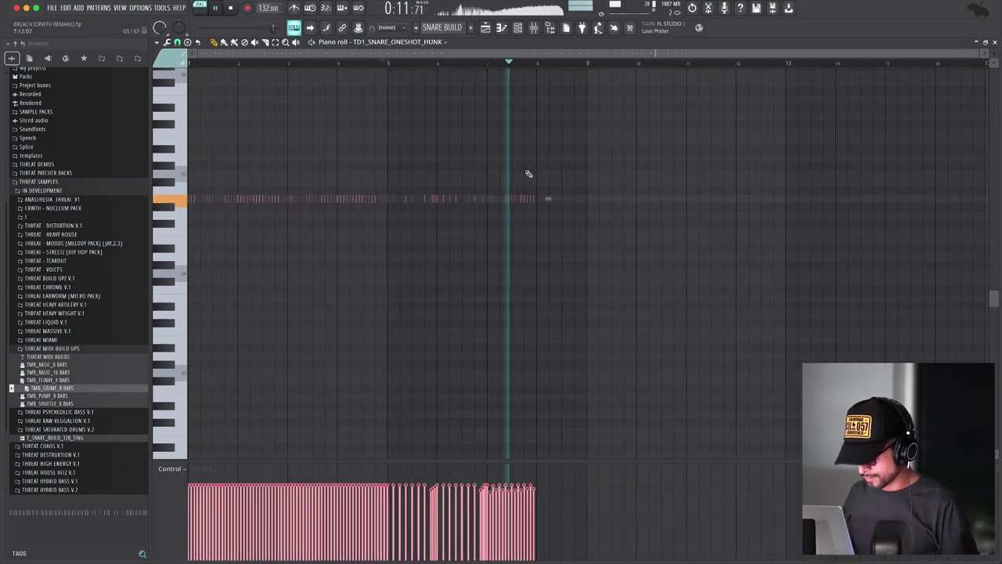
pyautogui.press('space')
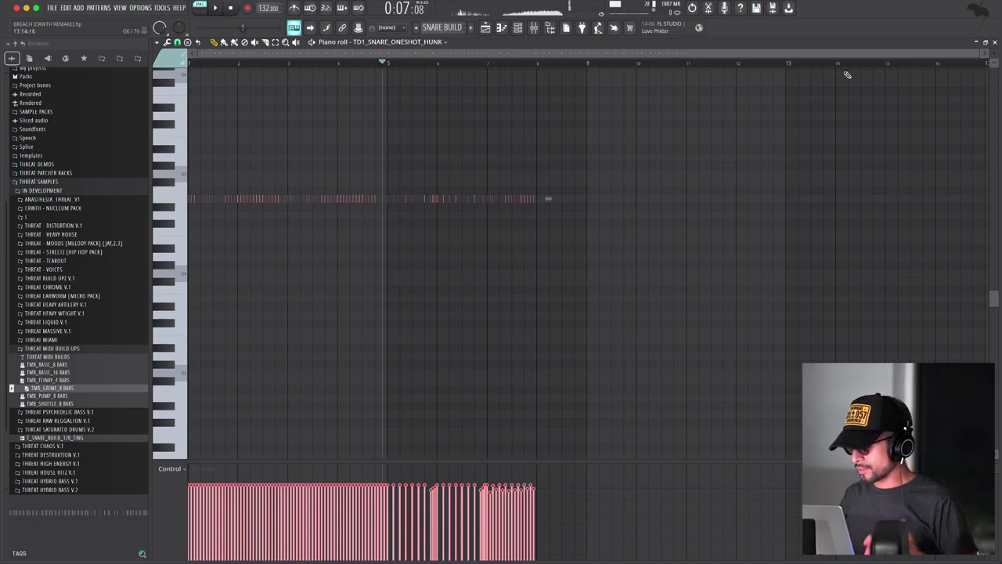
# Step: Return to the playlist, show the mixer and select the TD1_SNARE_ONESHOT_HUNK mixer track
pyautogui.press('F5')
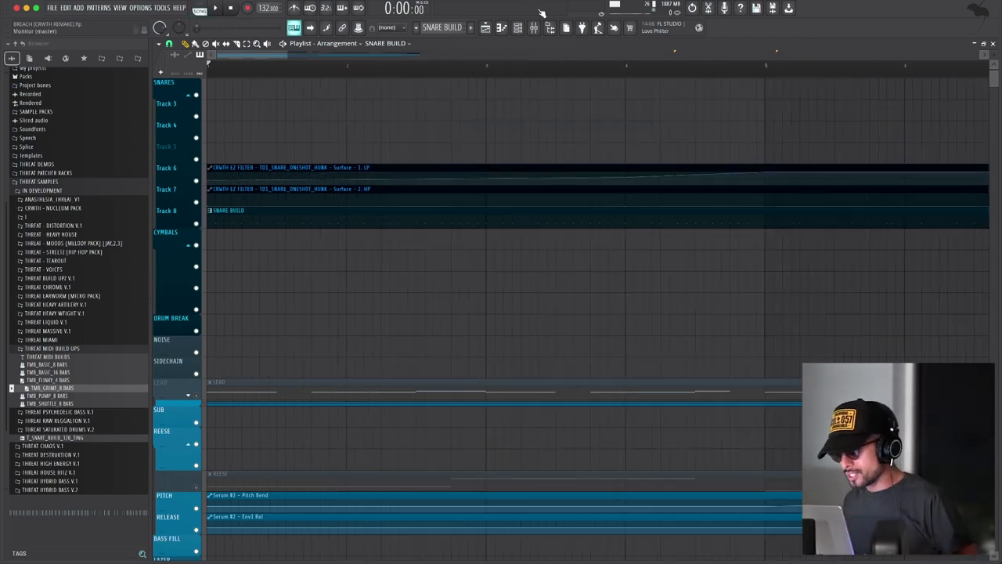
pyautogui.click(534, 28)
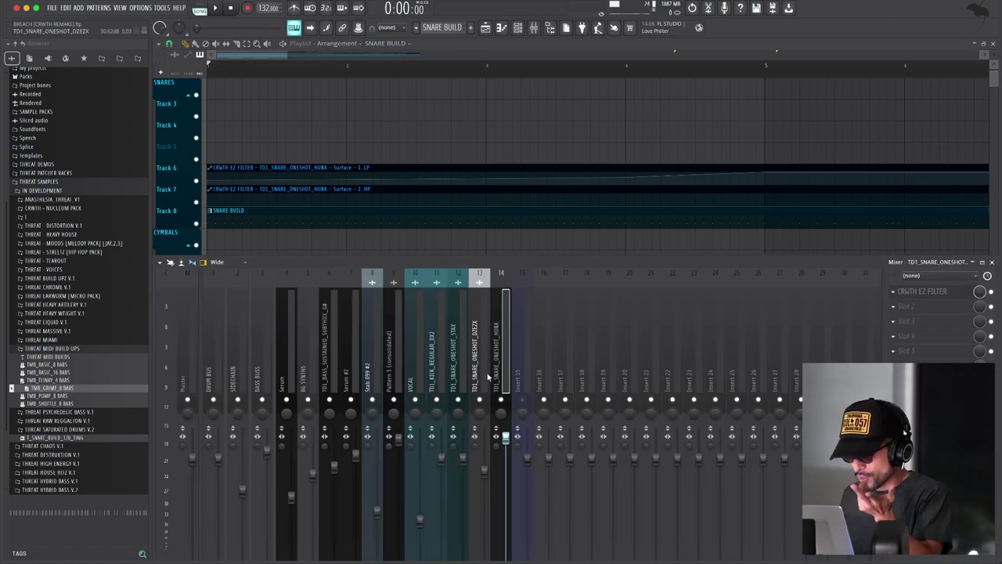
pyautogui.click(441, 374)
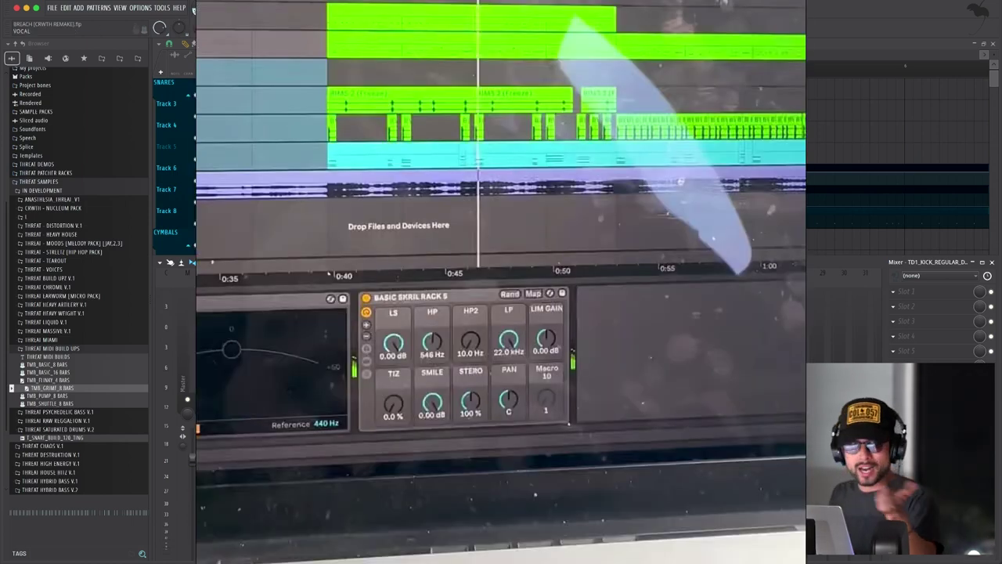
pyautogui.click(495, 368)
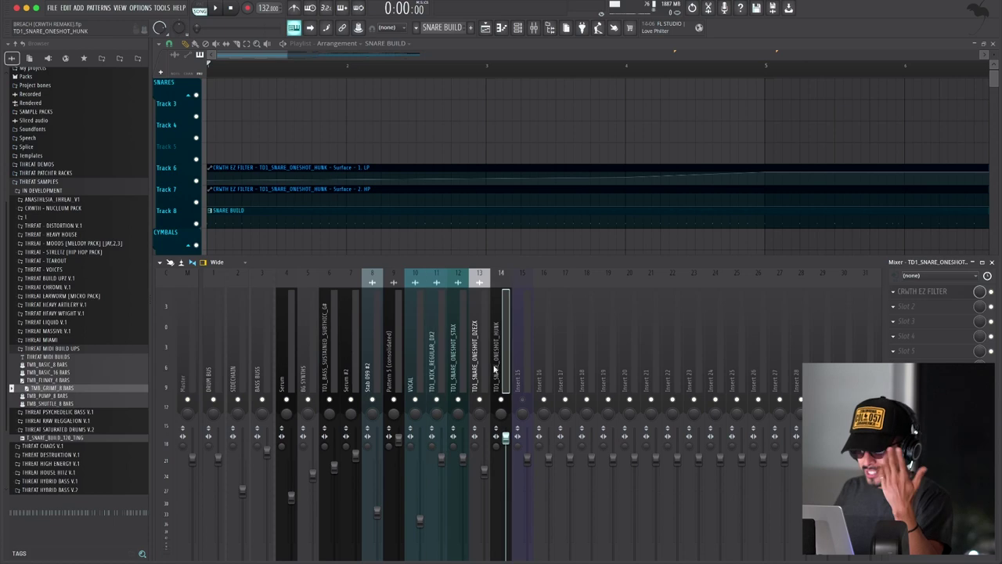
# Step: Open the CRWTH EZ FILTER effect on the snare's mixer track and examine its map and its LP and HP controls
pyautogui.click(954, 299)
pyautogui.moveTo(268, 116); pyautogui.dragTo(411, 116)
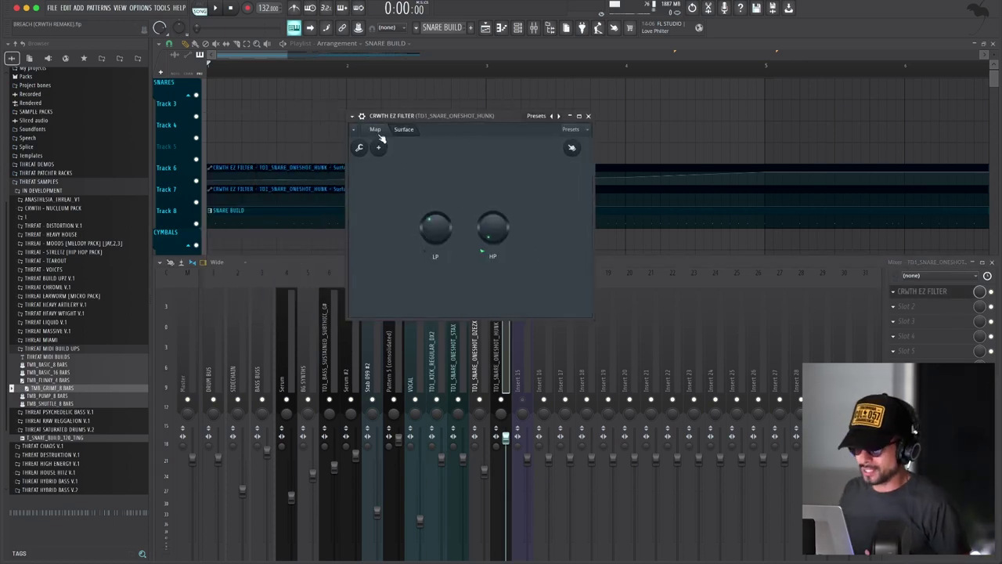
pyautogui.click(377, 130)
pyautogui.click(404, 129)
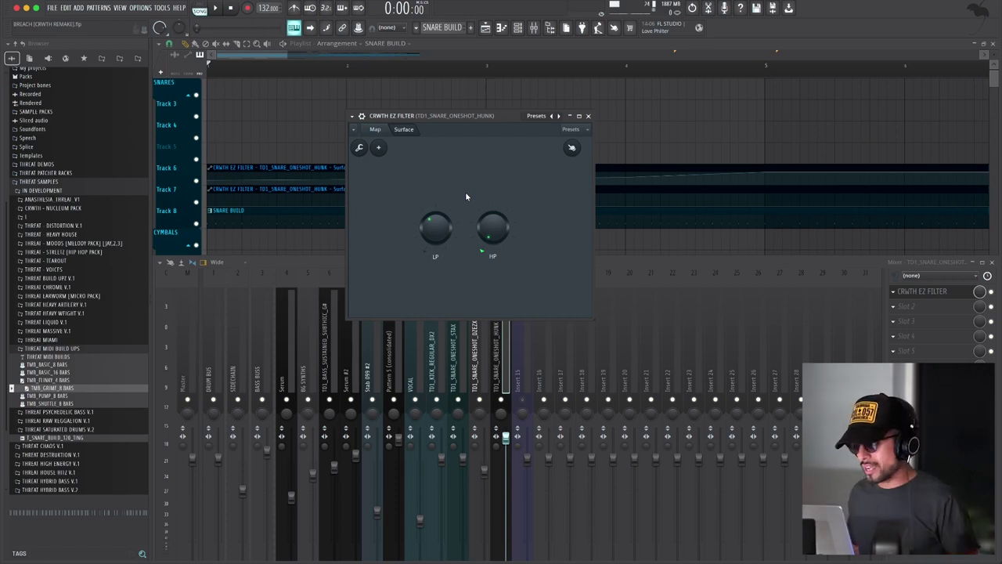
pyautogui.click(925, 292)
pyautogui.click(926, 291)
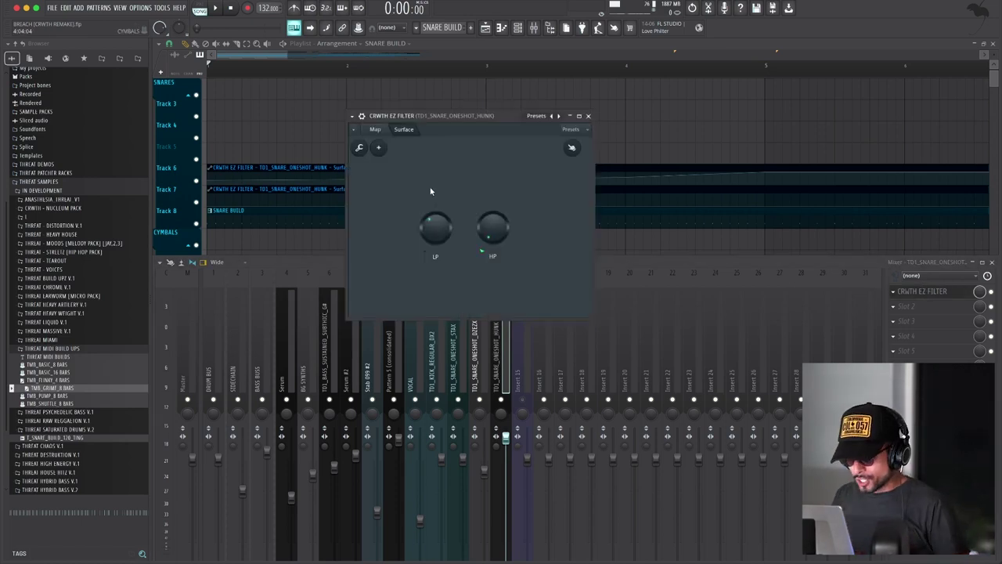
# Step: Play the snare build with its LP and HP filter automation in the playlist, and undo the last automation edit
pyautogui.press('F5')
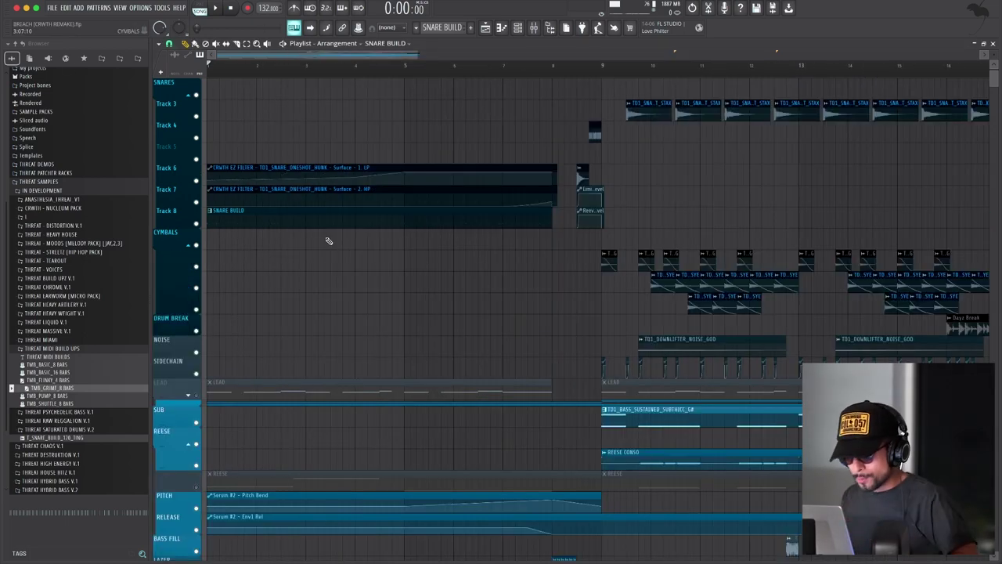
pyautogui.press('space')
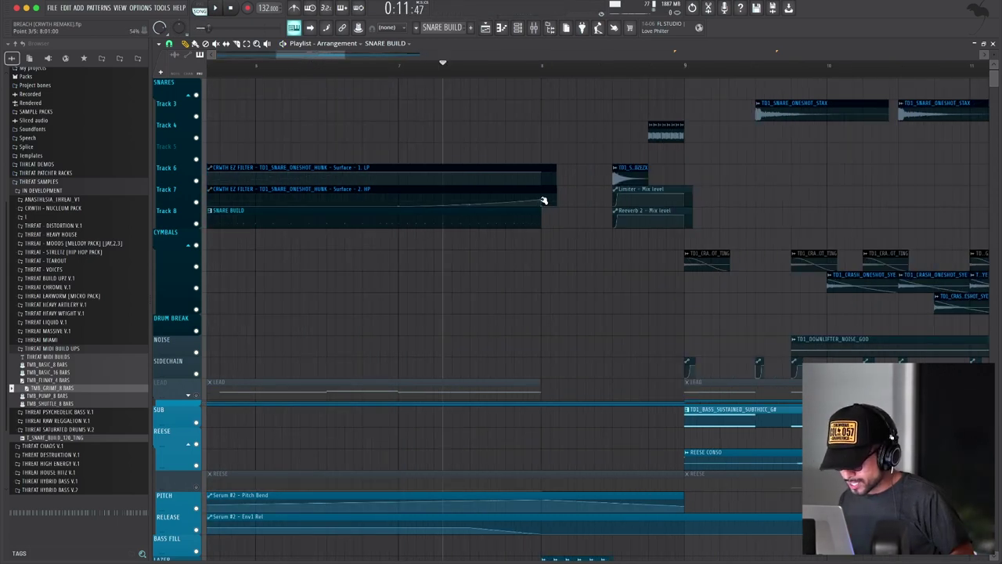
pyautogui.press('space')
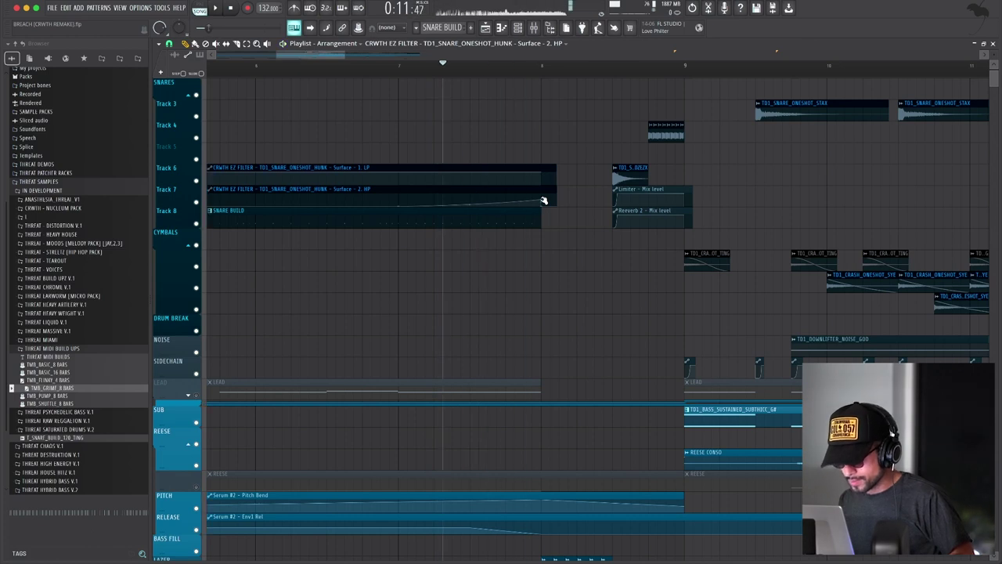
pyautogui.hotkey('ctrl', 'z')
# Step: Unmute the REESE pattern's track and play the intro from the start
pyautogui.scroll(-3, 556, 269)
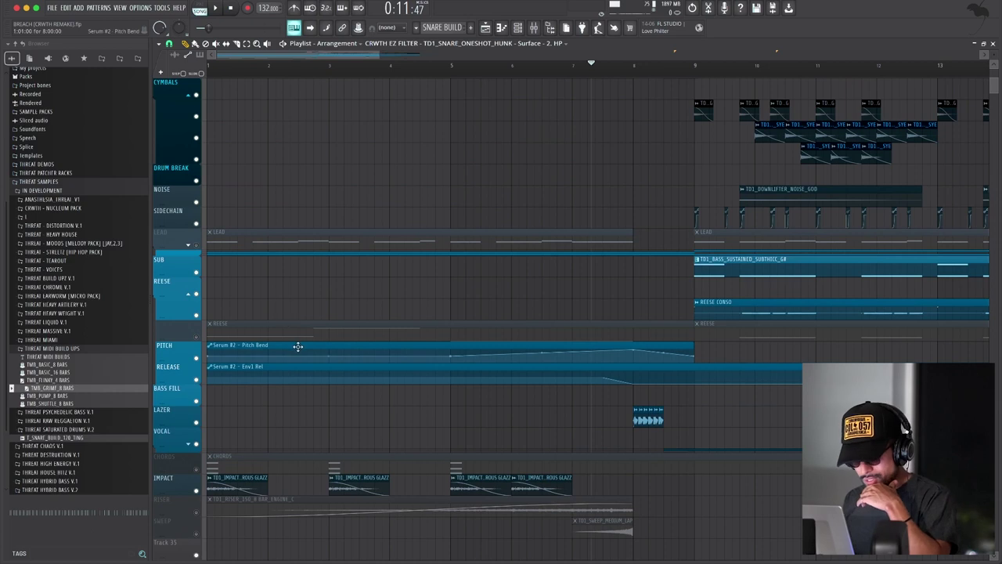
pyautogui.press('space')
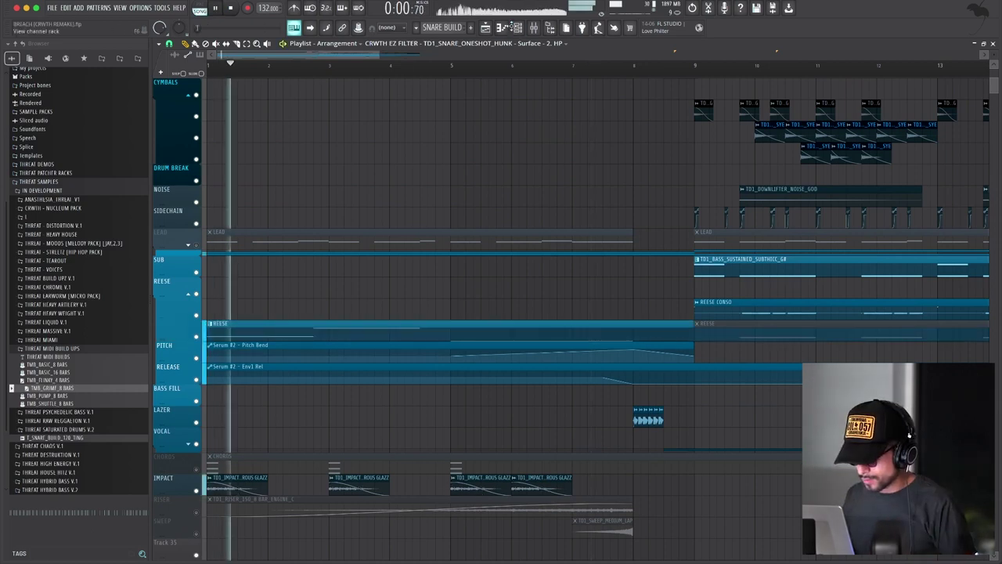
# Step: Open the Serum #2 instrument with the REESE_LIGHTGRIME preset and audition several notes on it
pyautogui.press('F6')
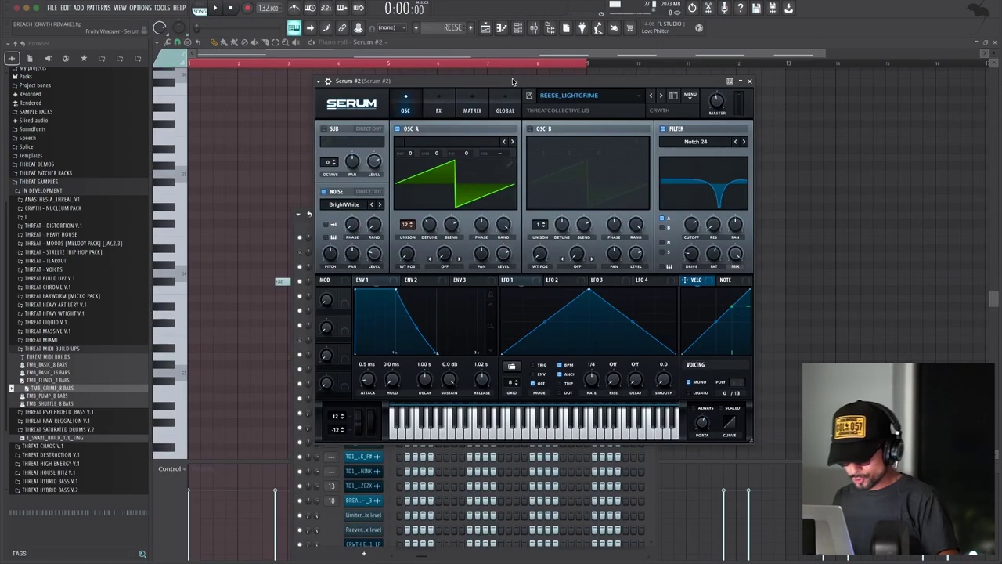
pyautogui.press('g')
pyautogui.press('m')
pyautogui.press('n')
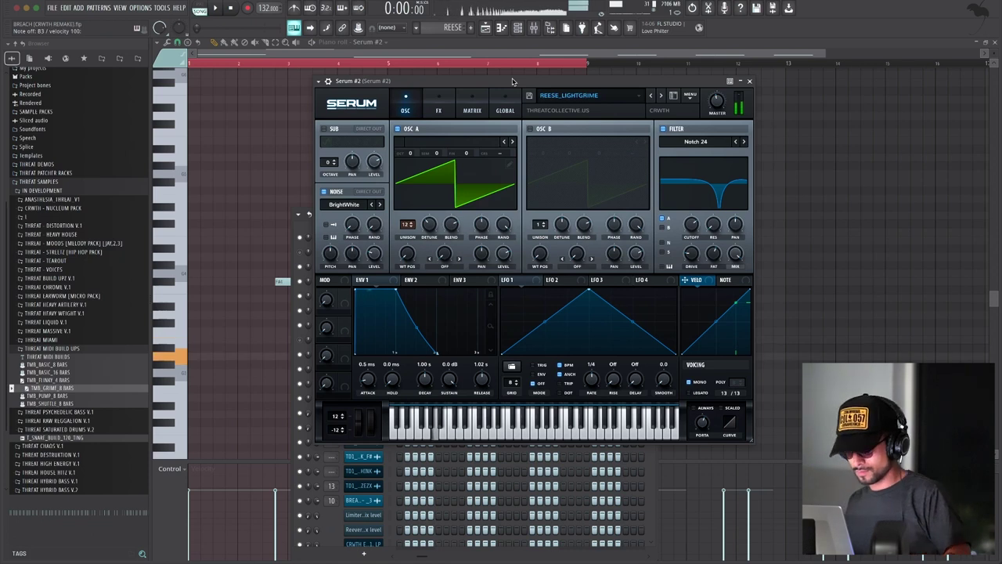
pyautogui.press('g')
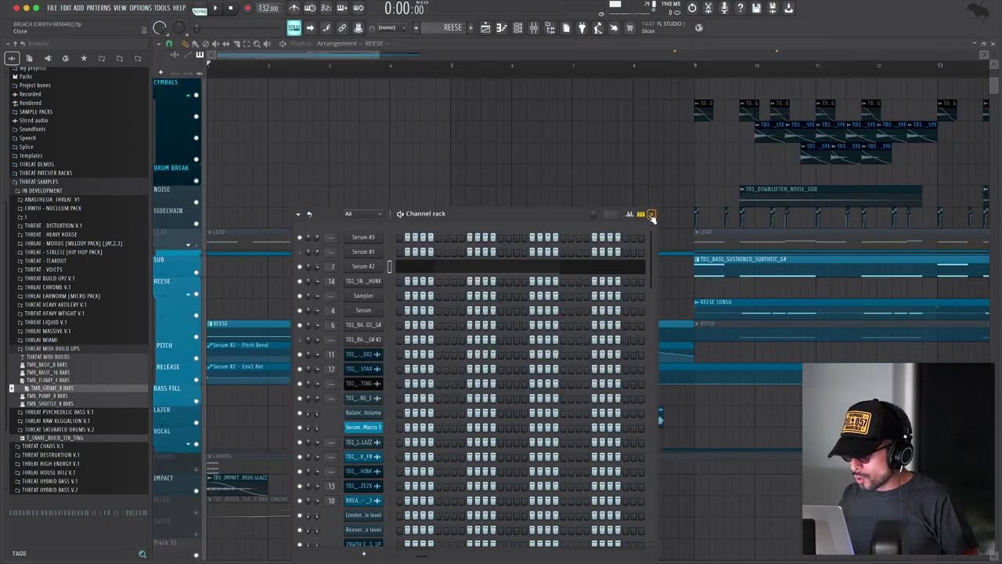
# Step: Close the channel rack and play the intro from the start to hear the reese with the snare build and impacts
pyautogui.click(651, 213)
pyautogui.scroll(5, 246, 194)
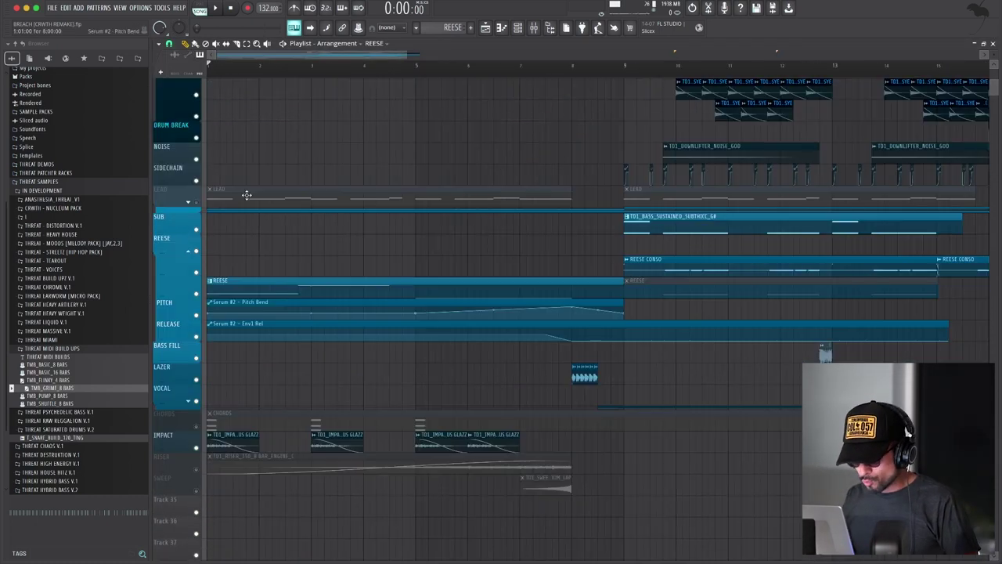
pyautogui.scroll(5, 376, 196)
pyautogui.scroll(-2, 261, 60)
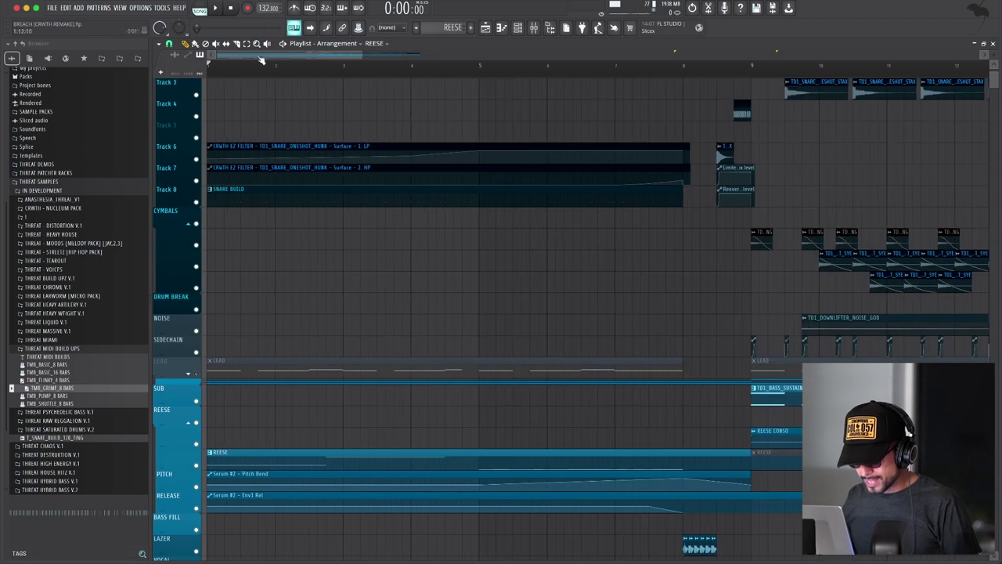
pyautogui.press('space')
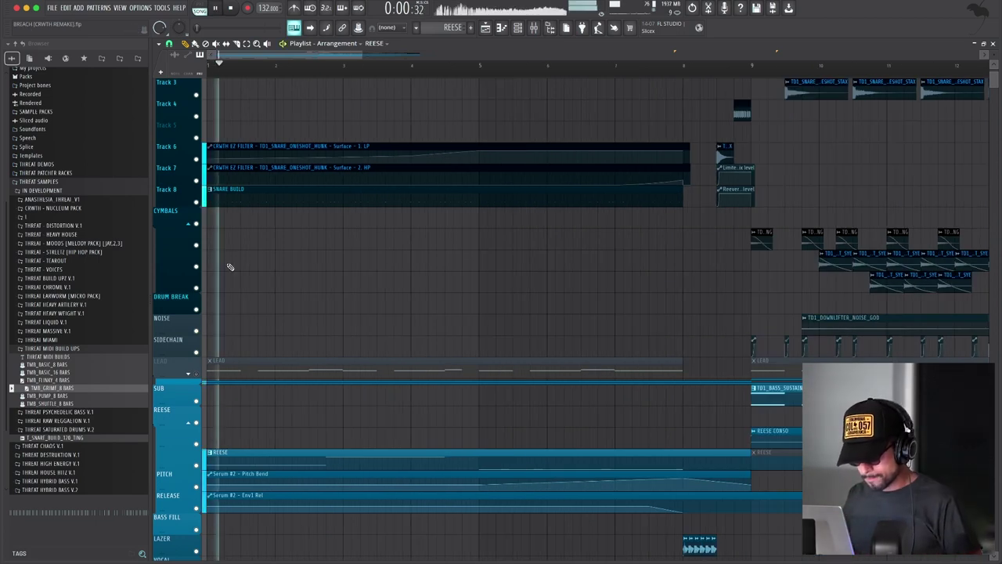
pyautogui.scroll(2, 230, 267)
pyautogui.scroll(-4, 230, 267)
pyautogui.scroll(-2, 230, 267)
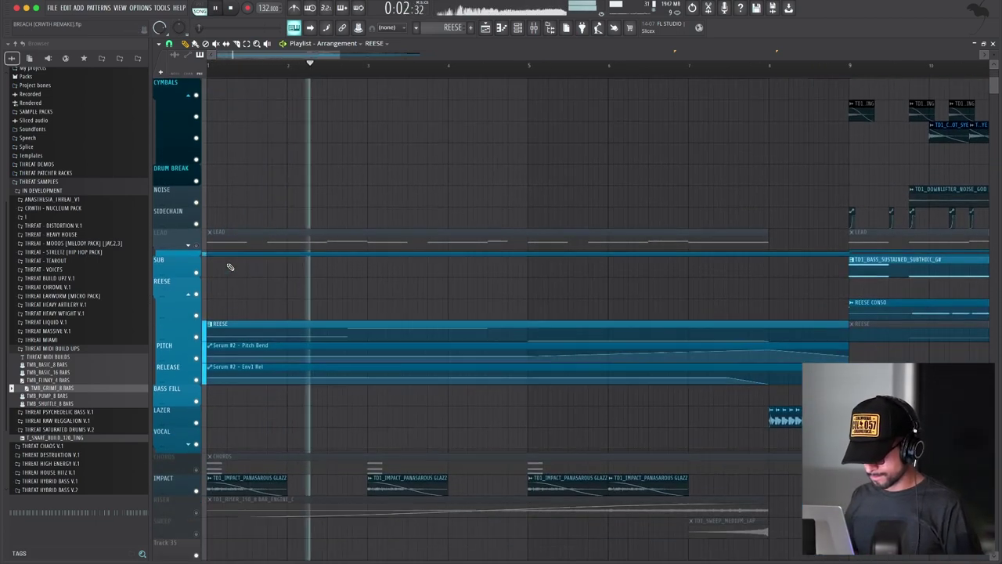
pyautogui.scroll(2, 230, 267)
pyautogui.scroll(-1, 230, 267)
pyautogui.scroll(-1, 230, 267)
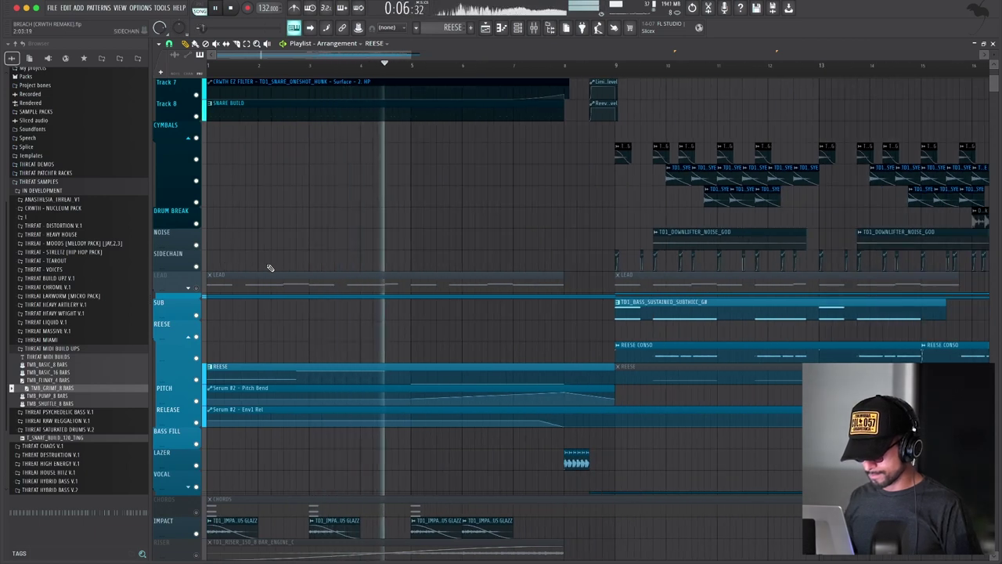
pyautogui.press('space')
# Step: Try a different portamento setting in the Serum #2 instrument, play the intro with it, undo the change and close the instrument
pyautogui.click(517, 27)
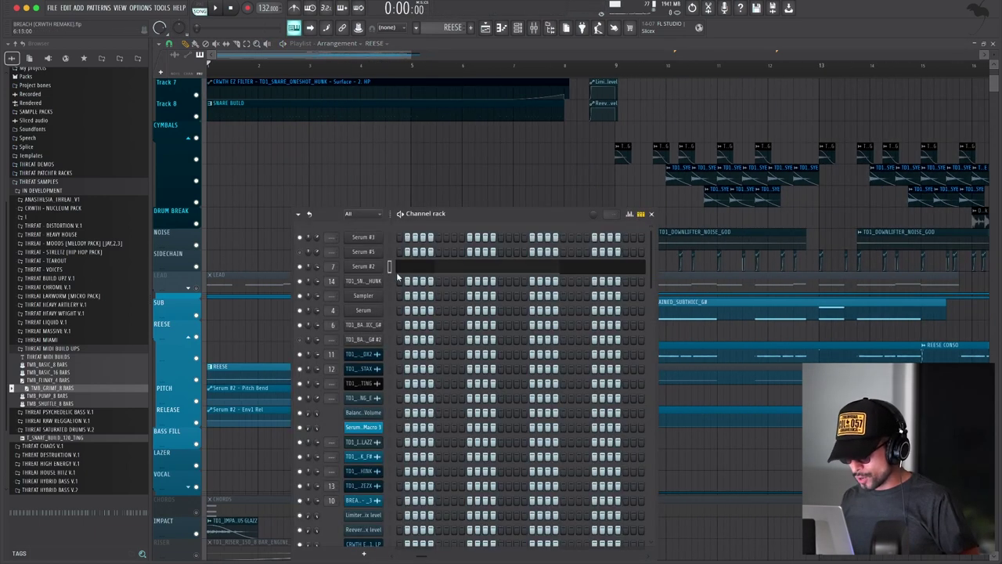
pyautogui.click(363, 266)
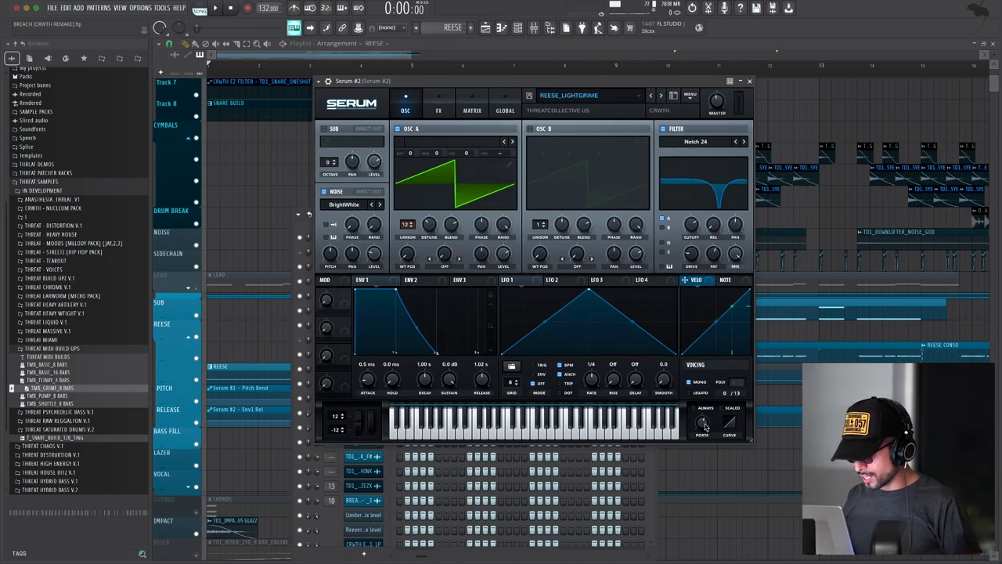
pyautogui.moveTo(705, 425); pyautogui.dragTo(704, 437)
pyautogui.press('space')
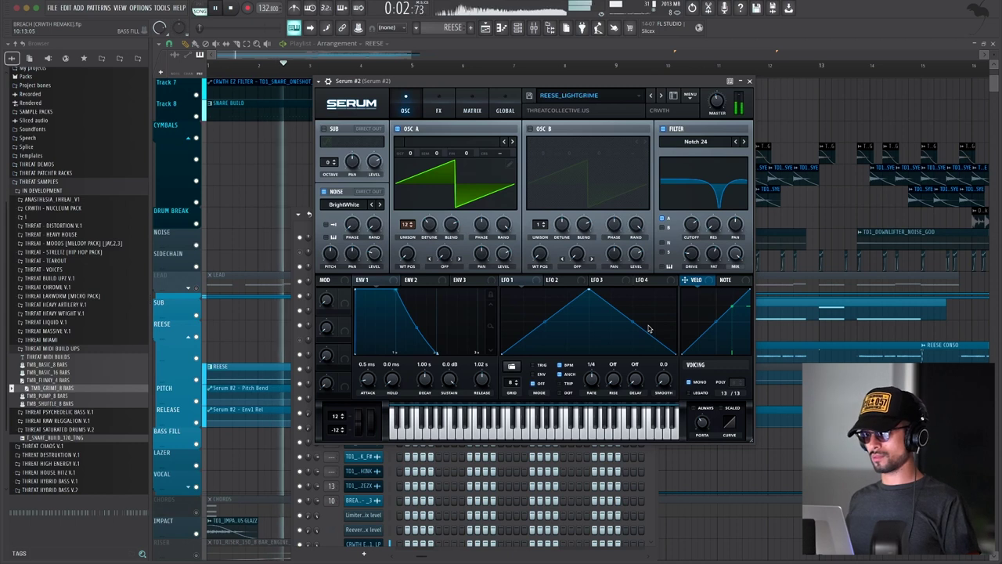
pyautogui.press('space')
pyautogui.hotkey('ctrl', 'z')
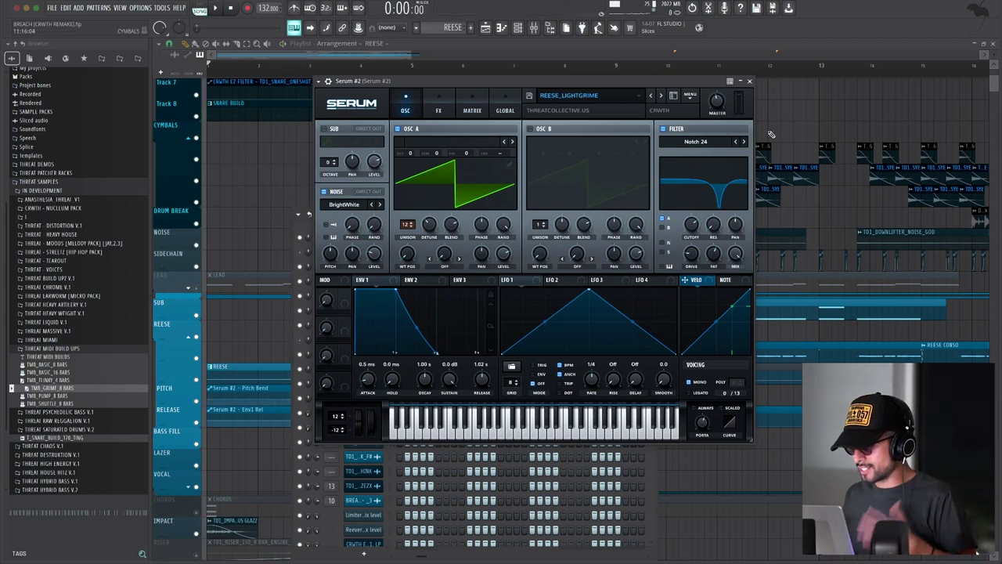
pyautogui.click(750, 82)
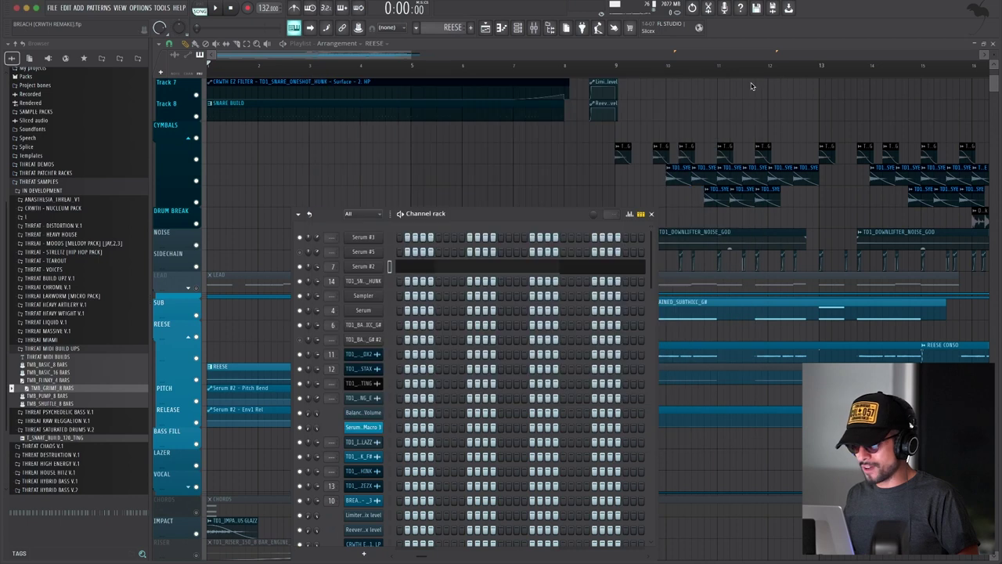
# Step: Play the intro, reopen Serum #2 and examine the oscillator and the filter, distortion and compressor effects of the REESE_LIGHTGRIME preset
pyautogui.click(204, 187)
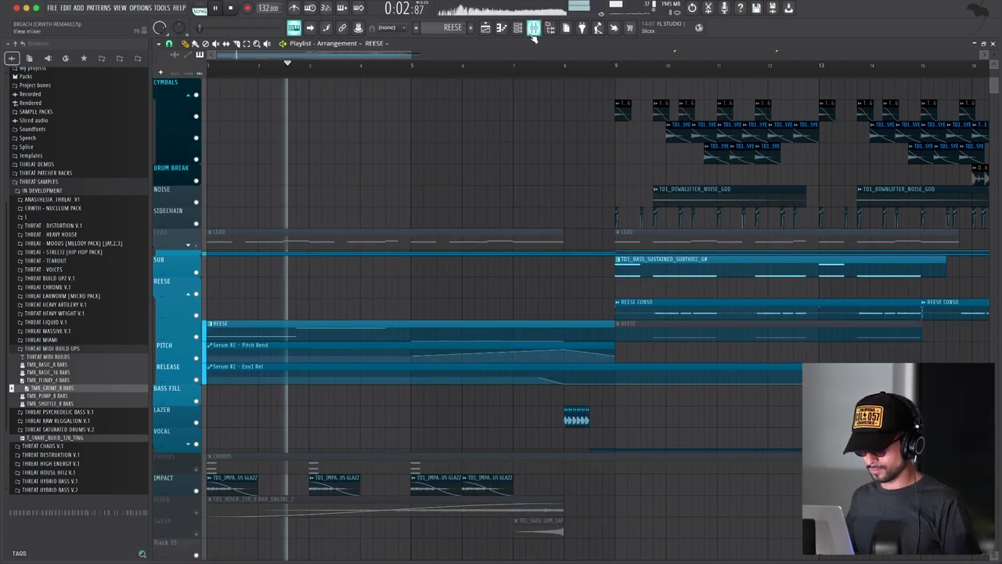
pyautogui.click(518, 29)
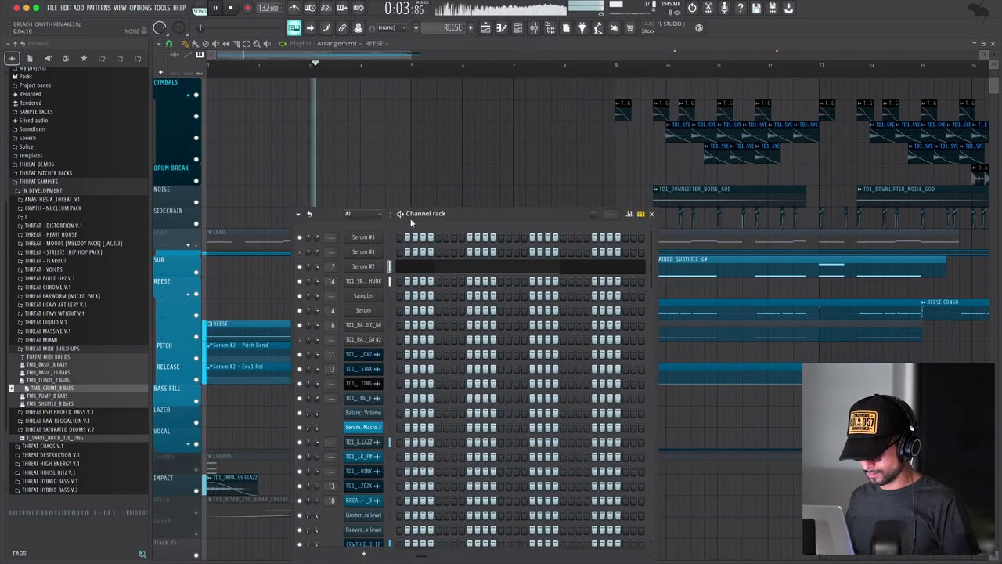
pyautogui.click(367, 268)
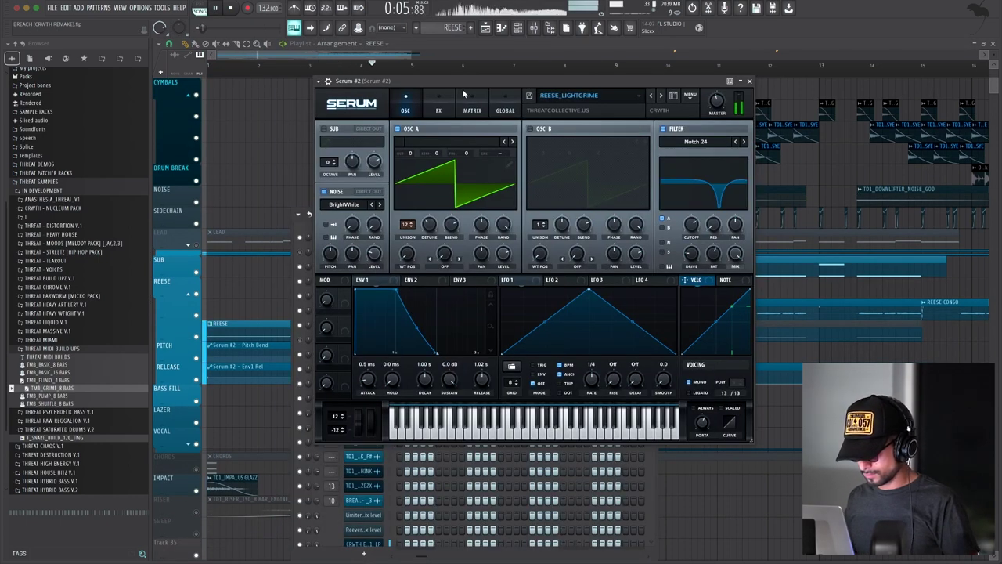
pyautogui.press('space')
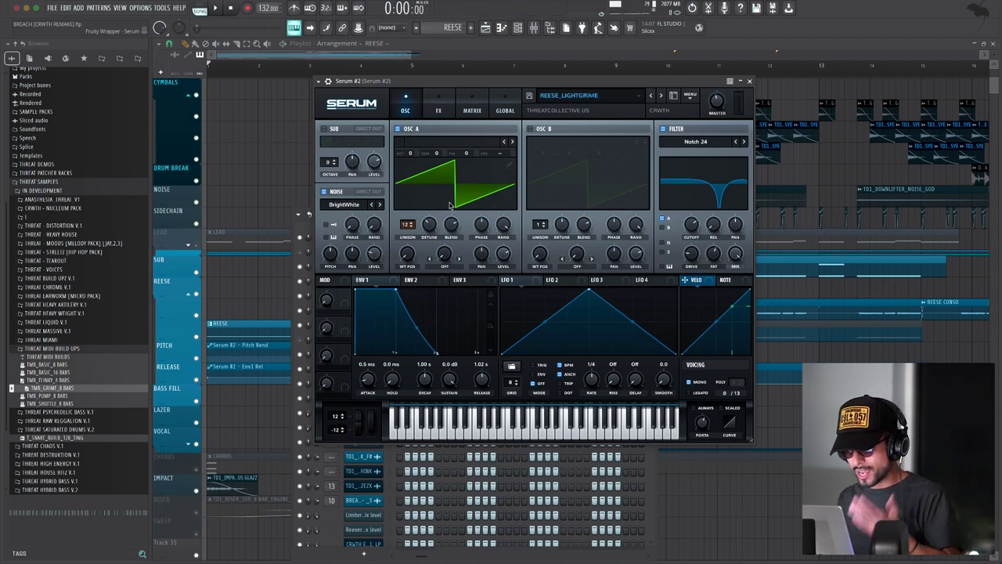
pyautogui.click(437, 104)
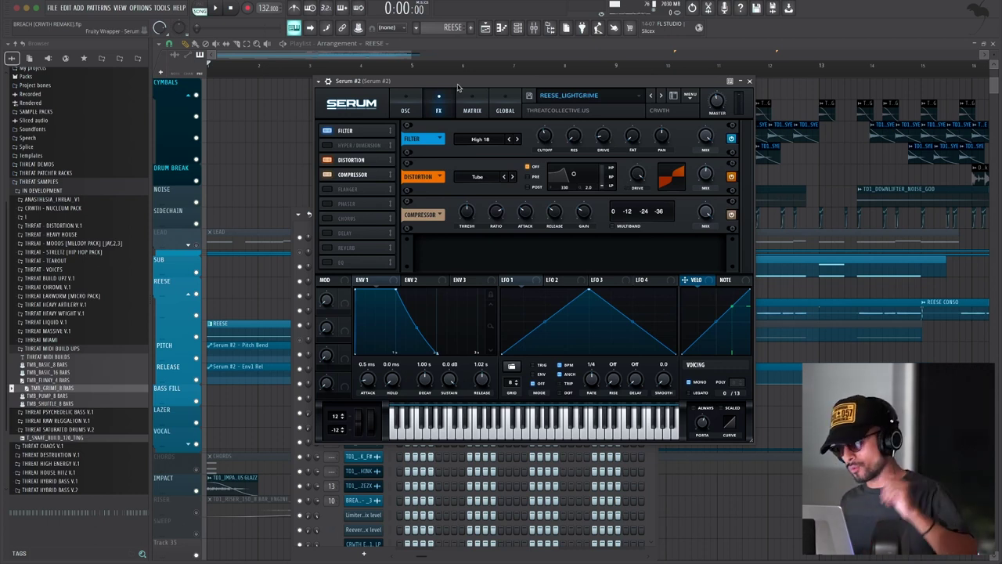
pyautogui.click(749, 82)
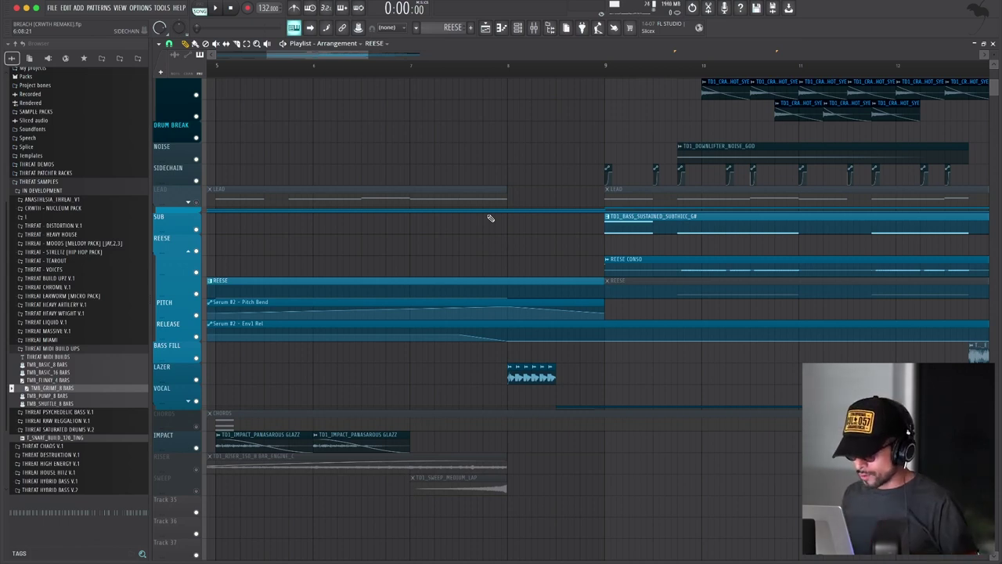
# Step: Unmute the CHORDS track, audition its pattern in the piano roll and return to the playlist
pyautogui.scroll(-3, 394, 230)
pyautogui.scroll(-2, 318, 276)
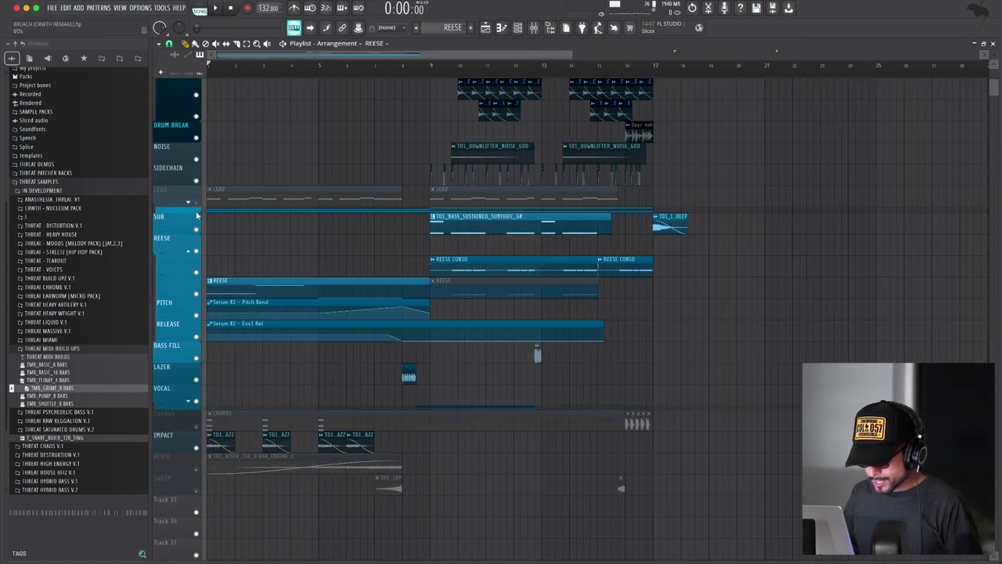
pyautogui.click(196, 426)
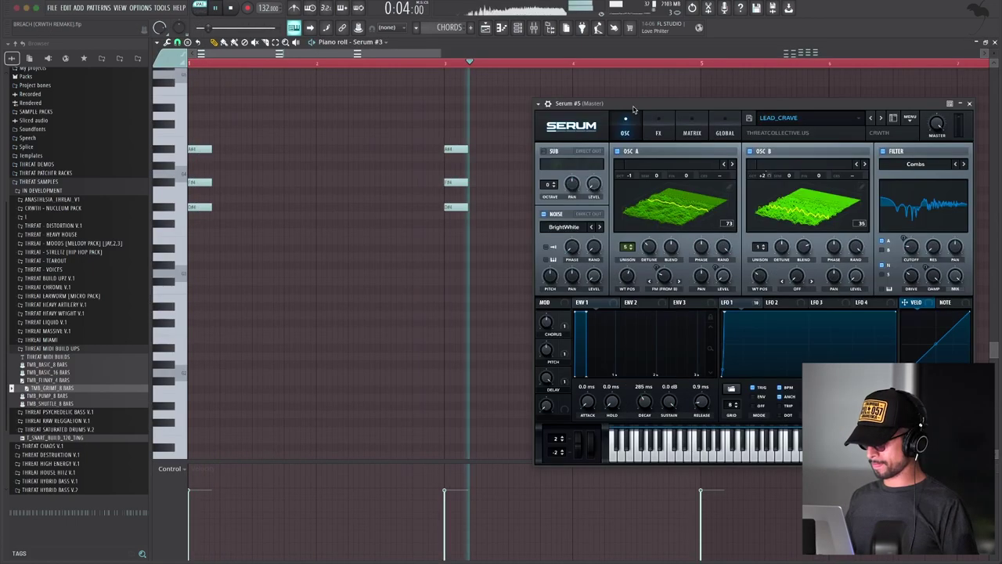
pyautogui.press('space')
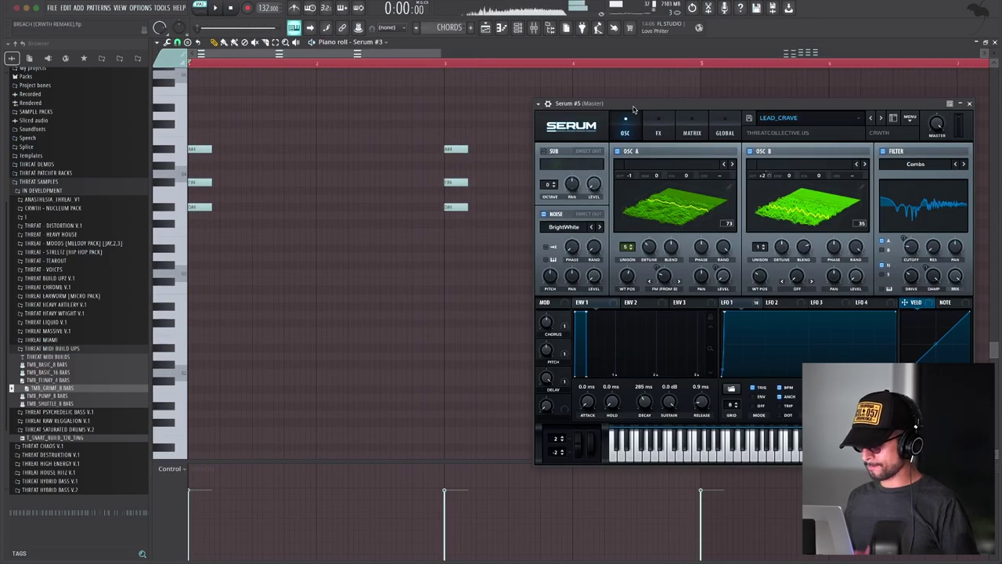
pyautogui.click(970, 104)
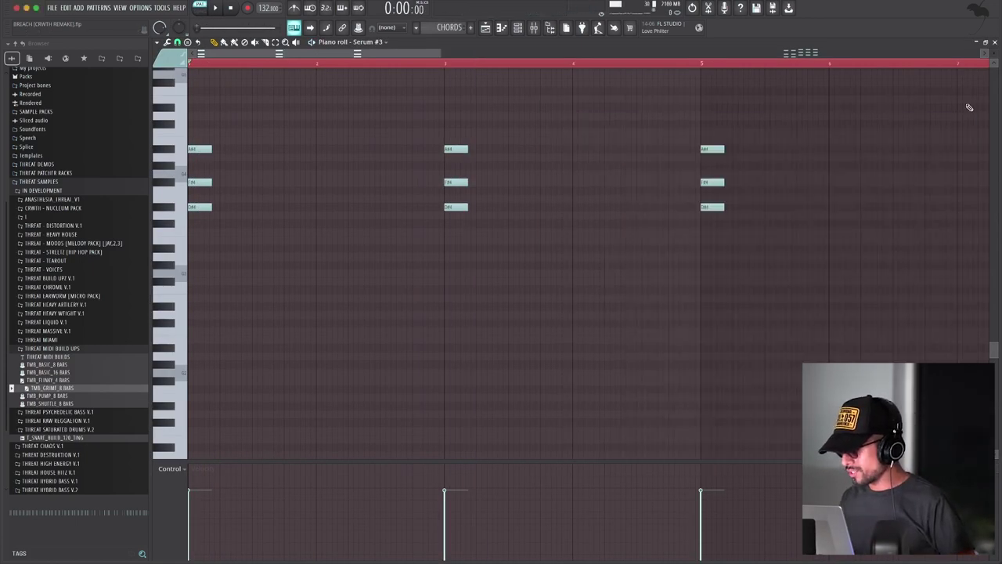
pyautogui.click(994, 43)
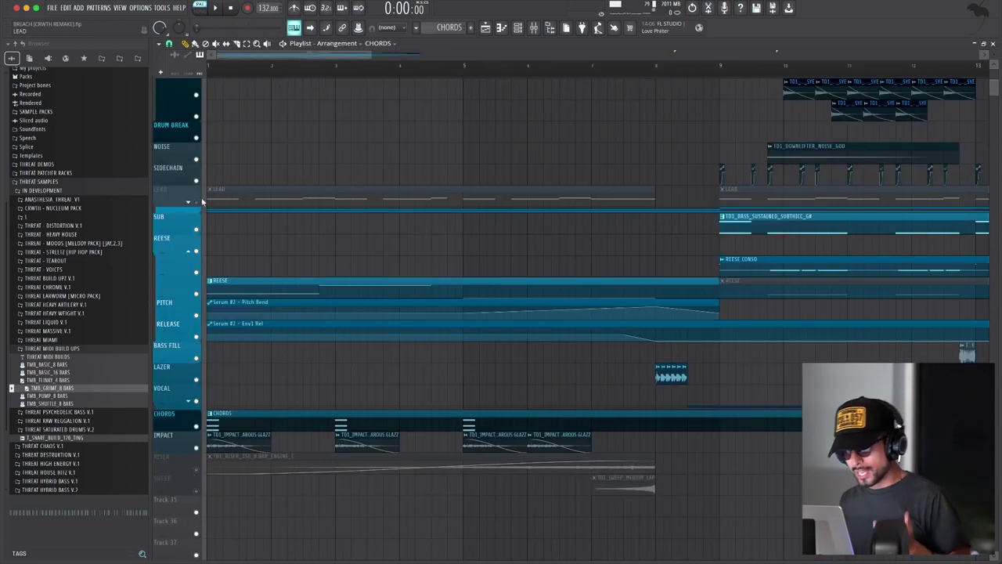
# Step: Expand the LEAD track group and unmute it together with its wash out and volume automation
pyautogui.click(188, 202)
pyautogui.click(196, 202)
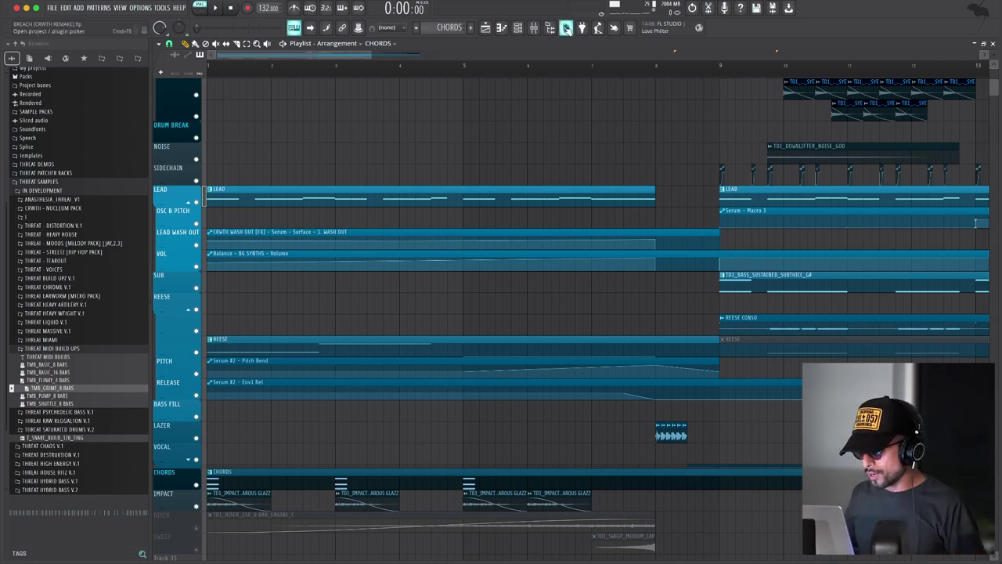
pyautogui.click(534, 27)
pyautogui.press('Escape')
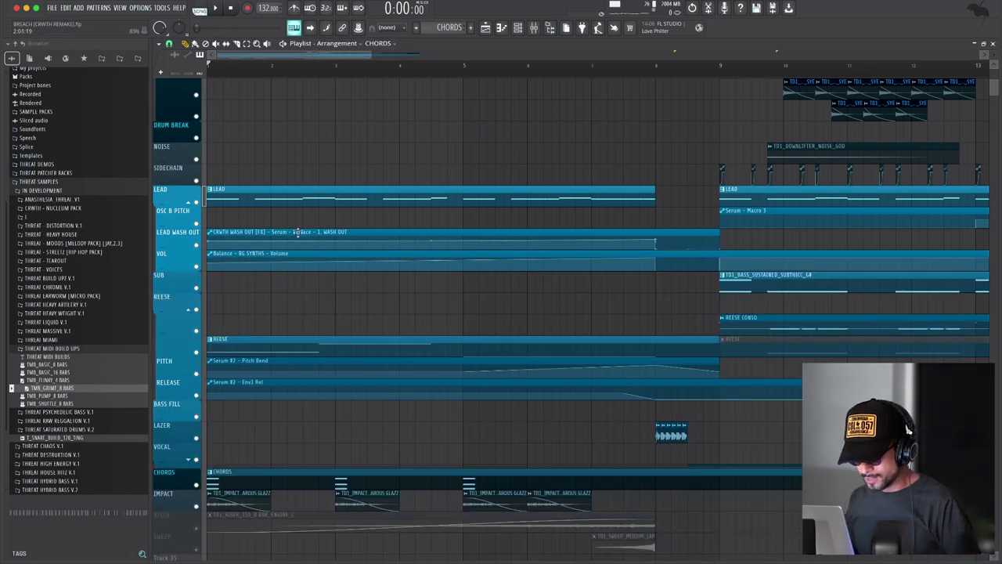
# Step: Open the CRWTH WASH OUT effect on the lead's Serum mixer track and examine its WASH OUT control
pyautogui.press('F9')
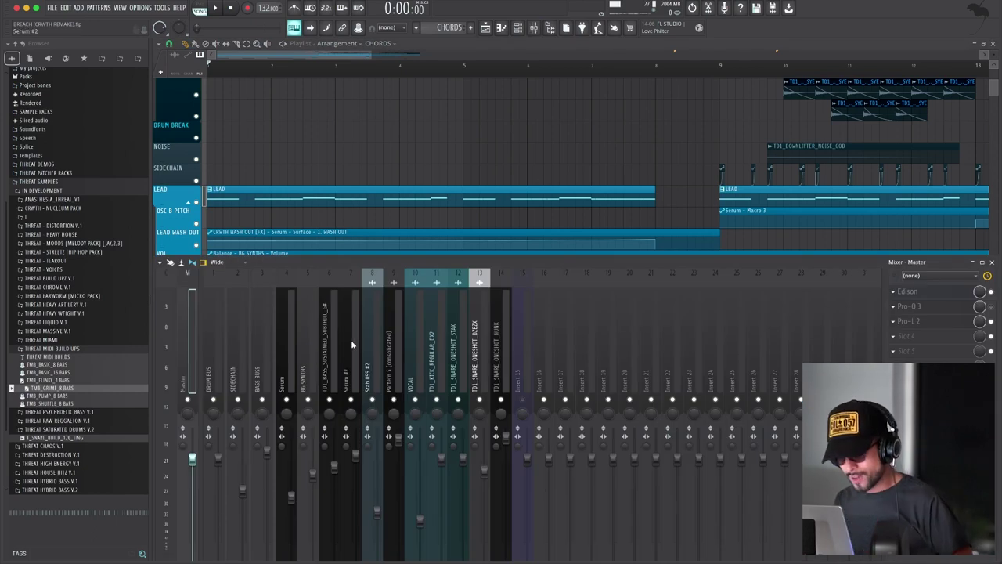
pyautogui.click(293, 362)
pyautogui.moveTo(370, 141); pyautogui.dragTo(479, 153)
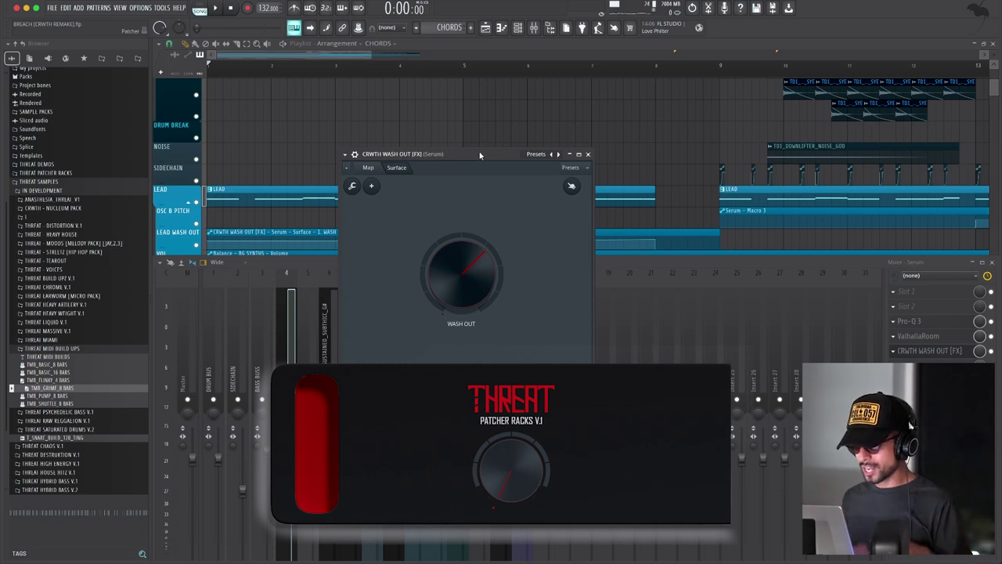
pyautogui.click(589, 153)
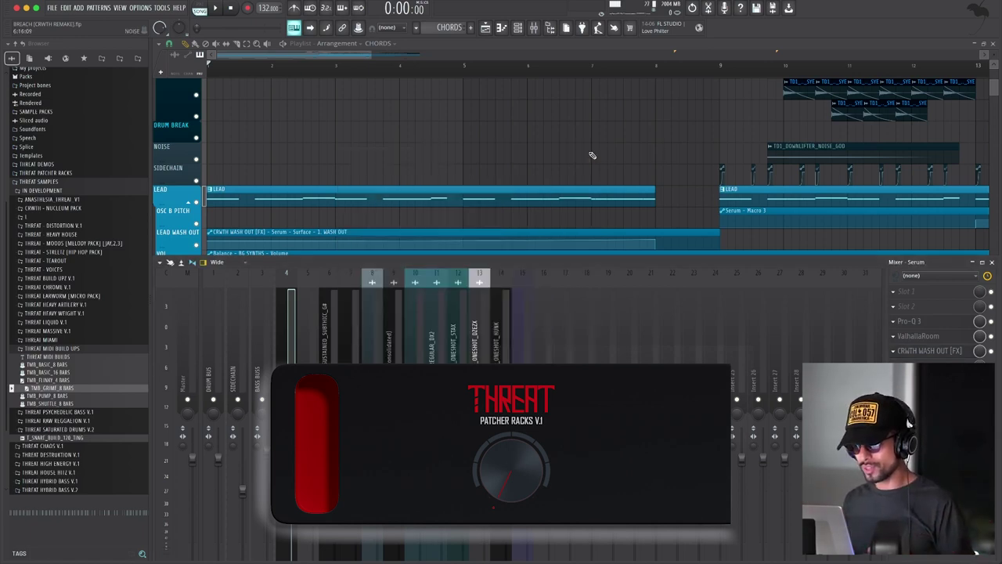
# Step: Examine the Fruity Balance volume control on the BG SYNTHS mixer track, and close the effect and the mixer
pyautogui.scroll(-4, 593, 155)
pyautogui.click(301, 366)
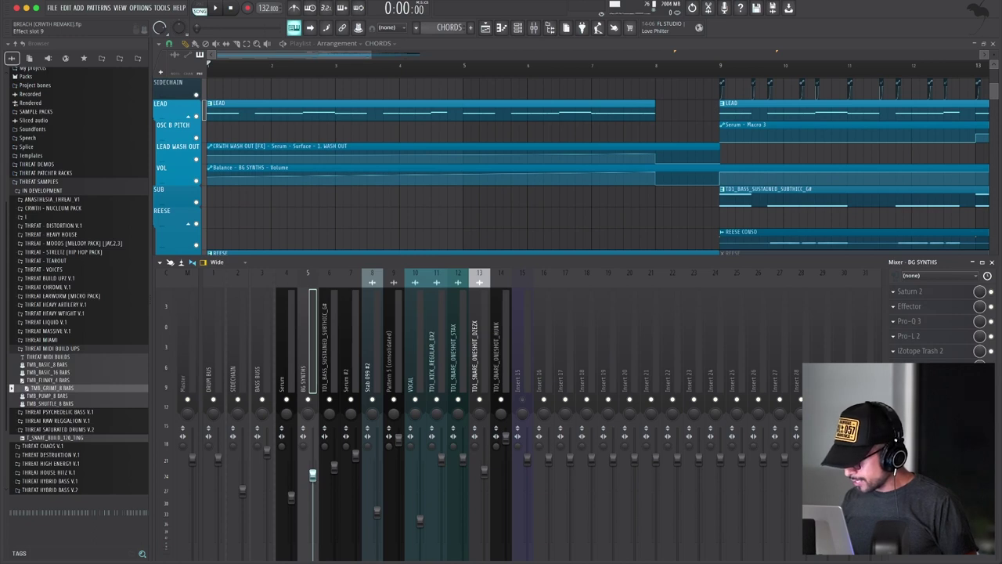
pyautogui.click(921, 411)
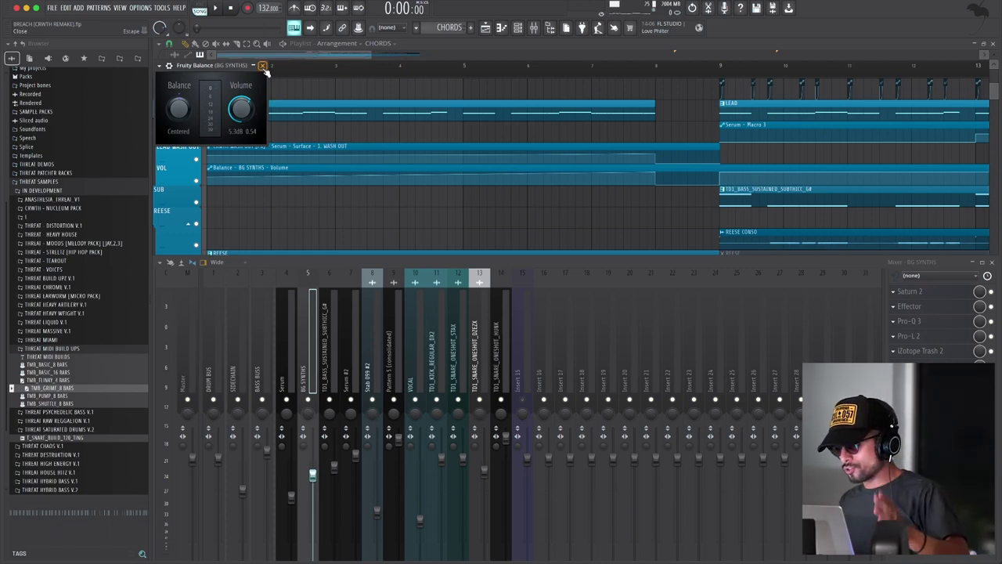
pyautogui.click(263, 65)
pyautogui.press('F9')
# Step: Play the intro from the start with the lead, chords, reese and their automation
pyautogui.press('space')
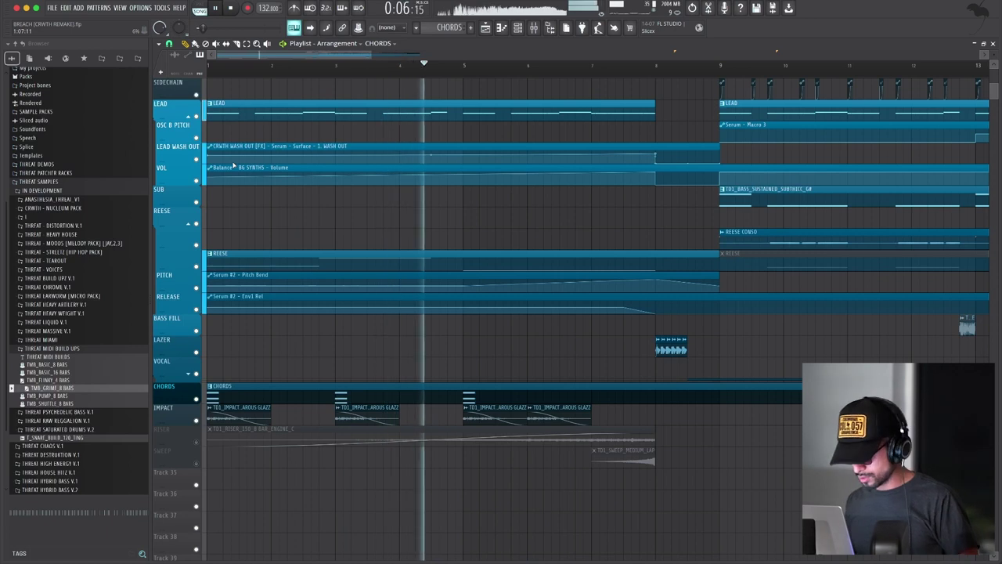
pyautogui.scroll(3, 312, 181)
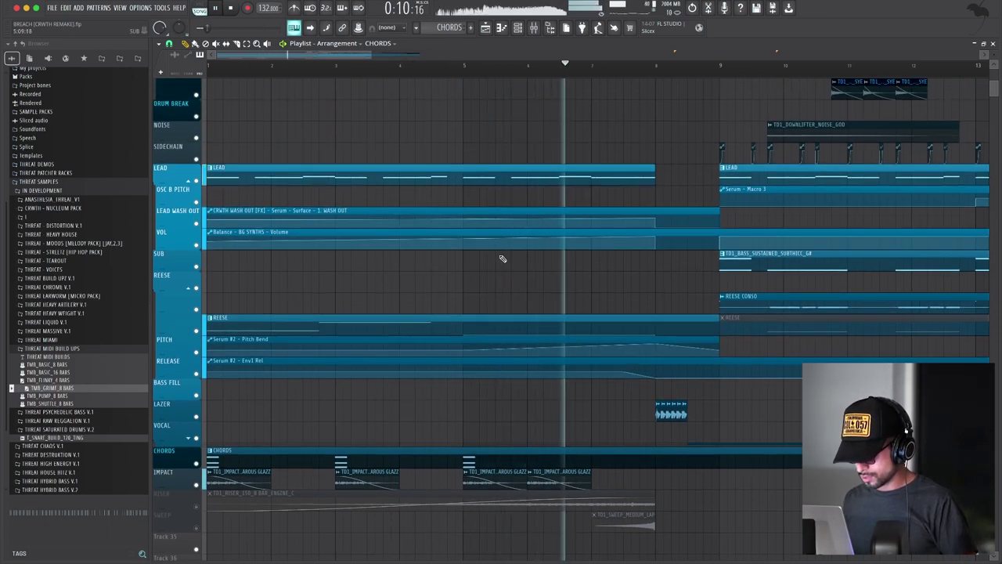
pyautogui.scroll(-6, 542, 376)
pyautogui.scroll(7, 543, 376)
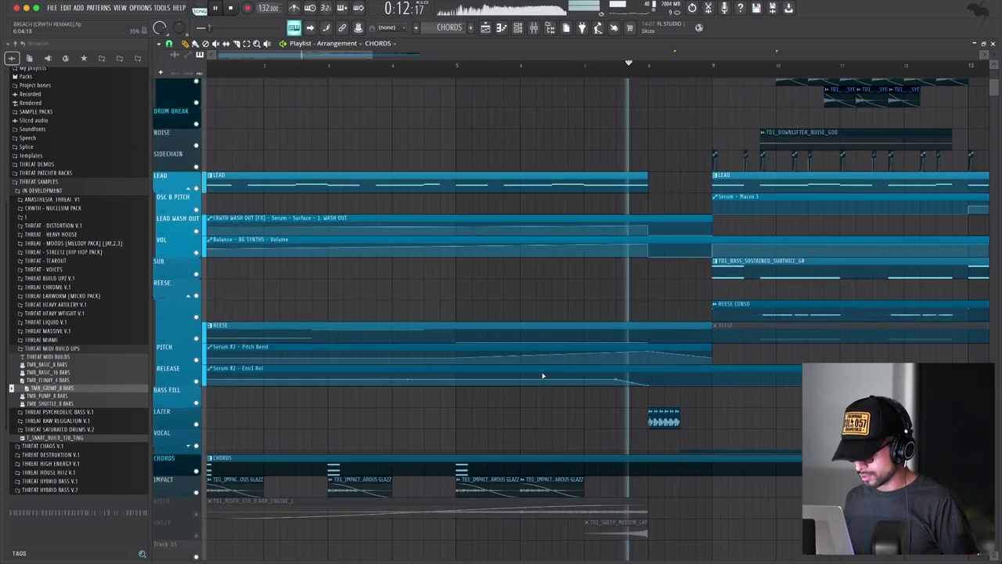
pyautogui.scroll(-2, 543, 376)
pyautogui.press('space')
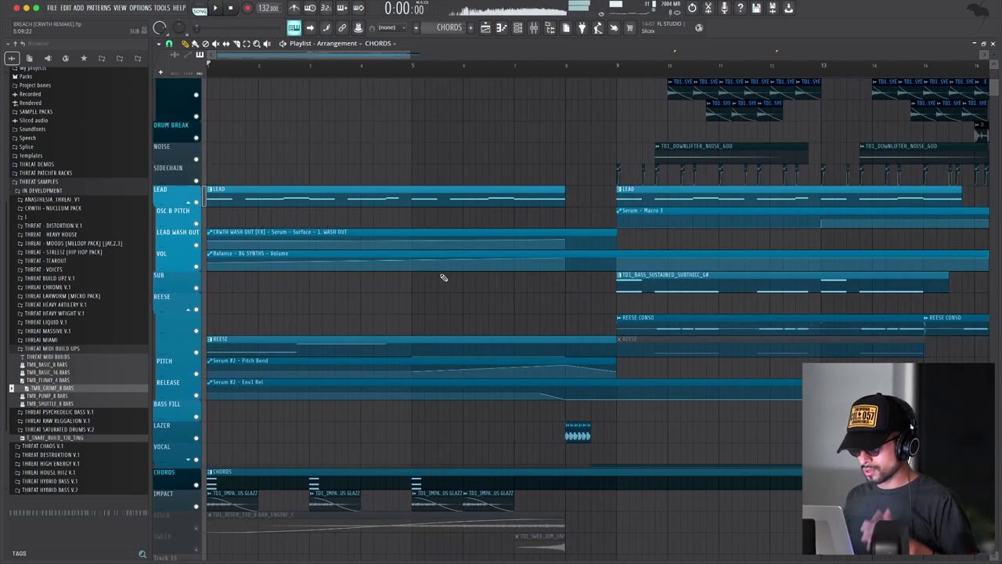
# Step: Raise the reese's Serum #2 note at bar 5 by one semitone in the piano roll, and close the piano roll
pyautogui.scroll(-6, 361, 232)
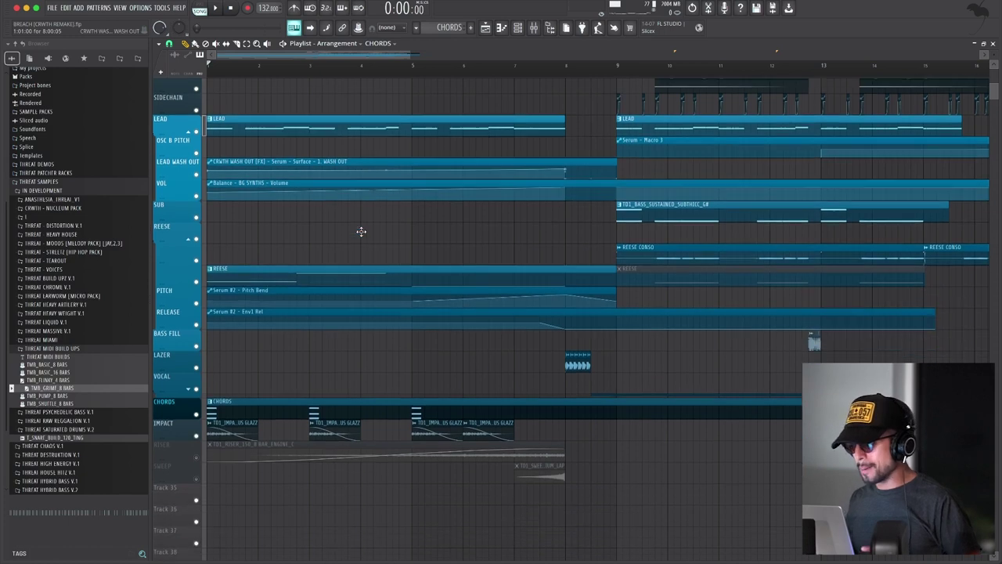
pyautogui.scroll(-2, 347, 215)
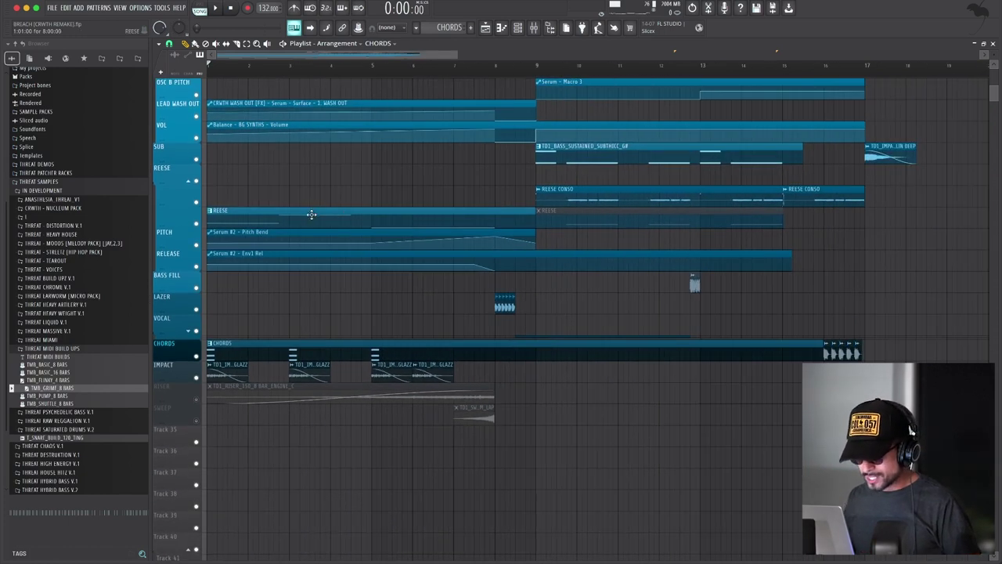
pyautogui.scroll(3, 311, 214)
pyautogui.press('F6')
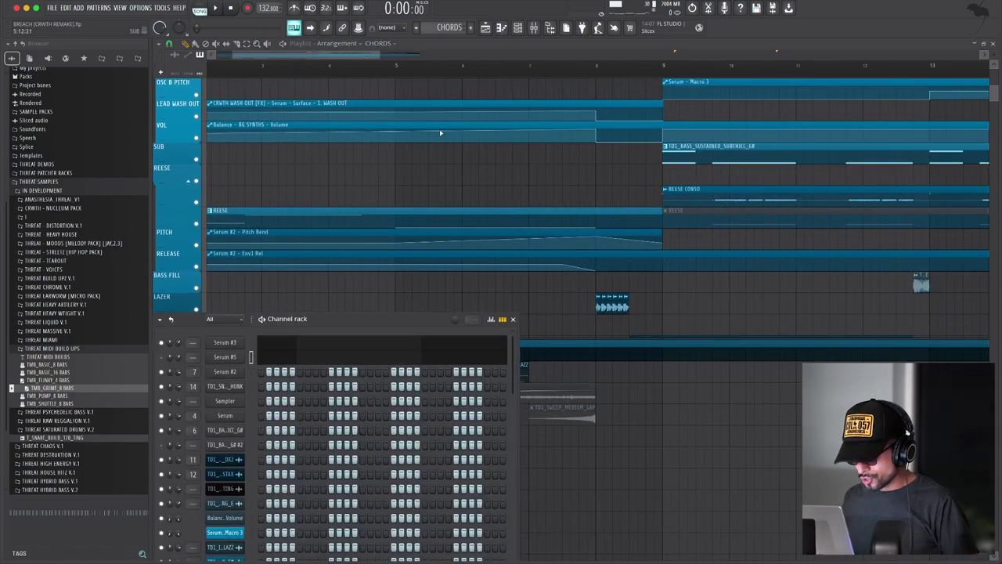
pyautogui.press('F7')
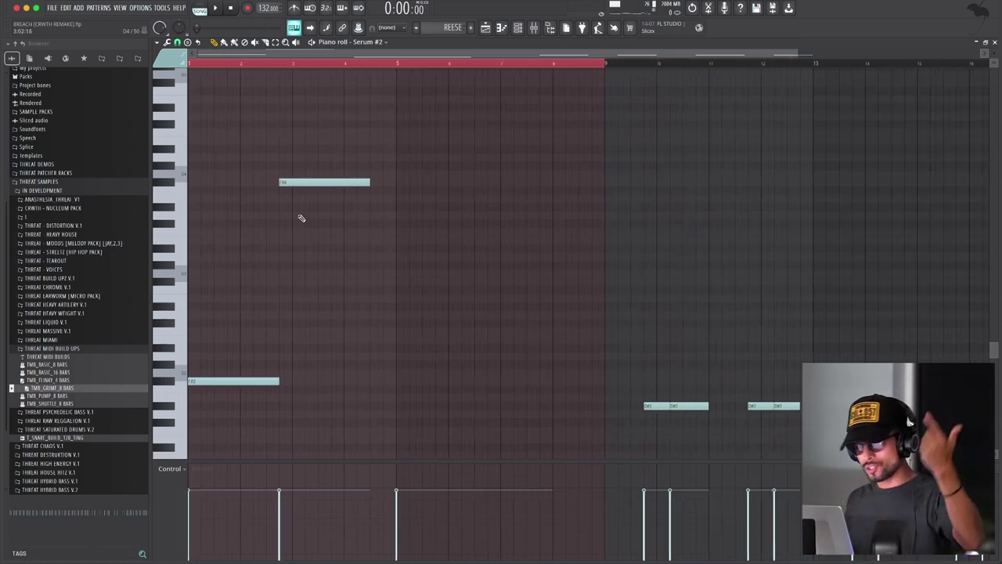
pyautogui.scroll(-5, 357, 269)
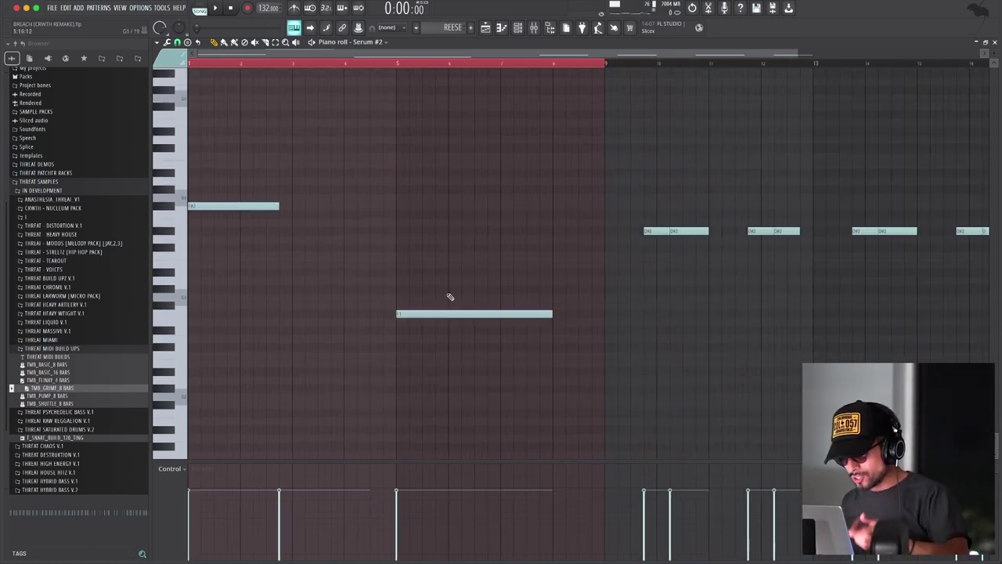
pyautogui.click(462, 312)
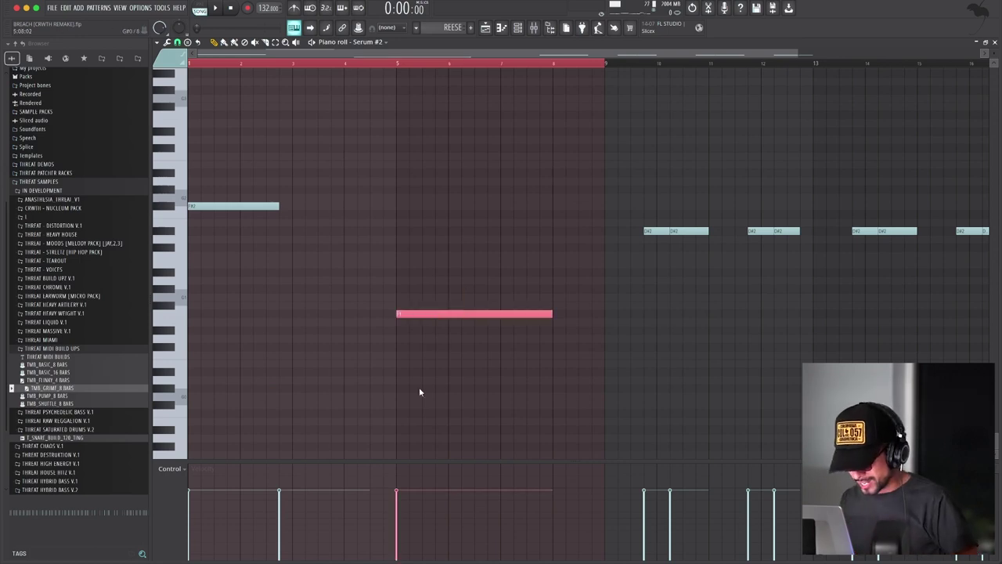
pyautogui.hotkey('shift', 'Up')
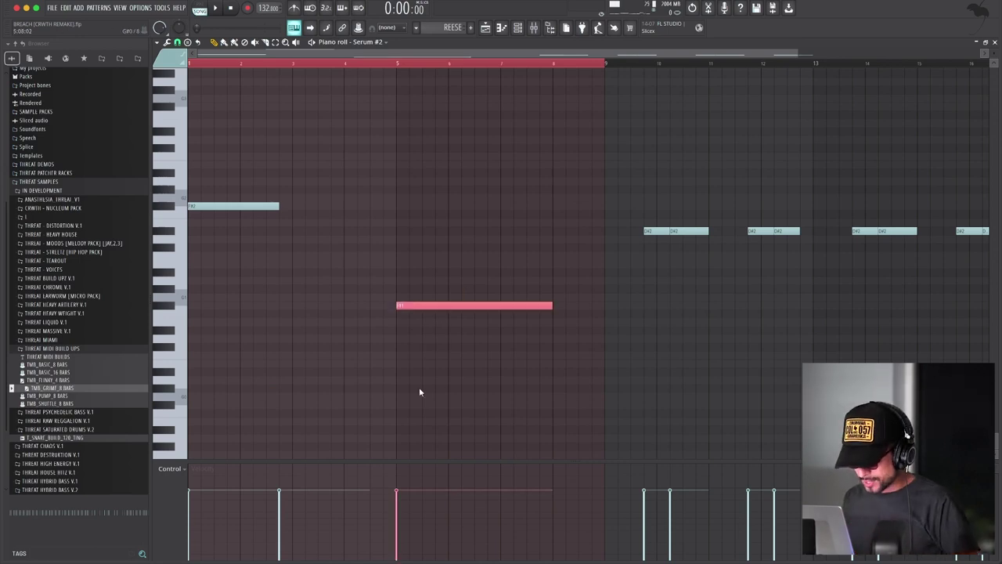
pyautogui.click(994, 43)
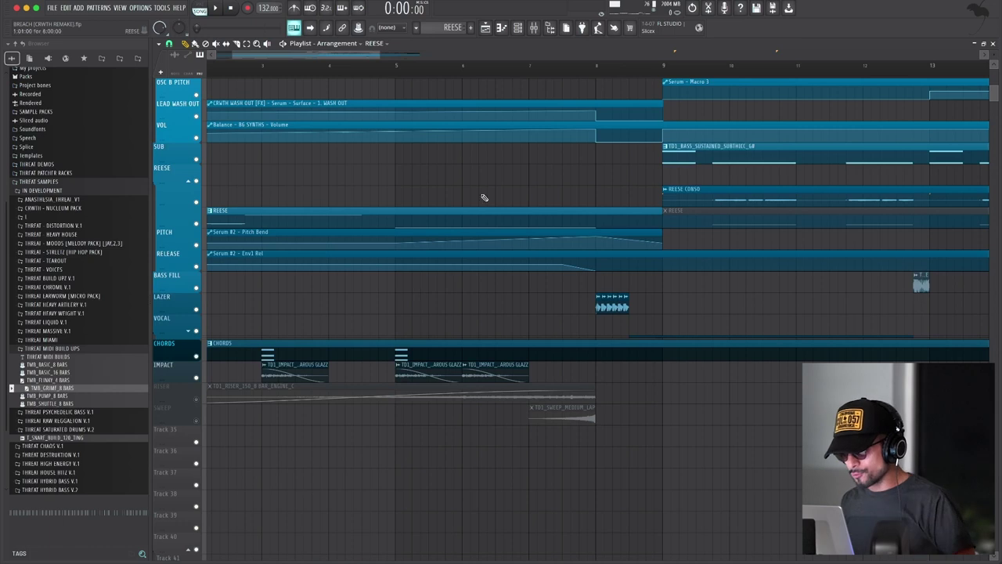
# Step: Play the arrangement from just before bar 5 to hear the changed reese note
pyautogui.click(523, 29)
pyautogui.click(223, 374)
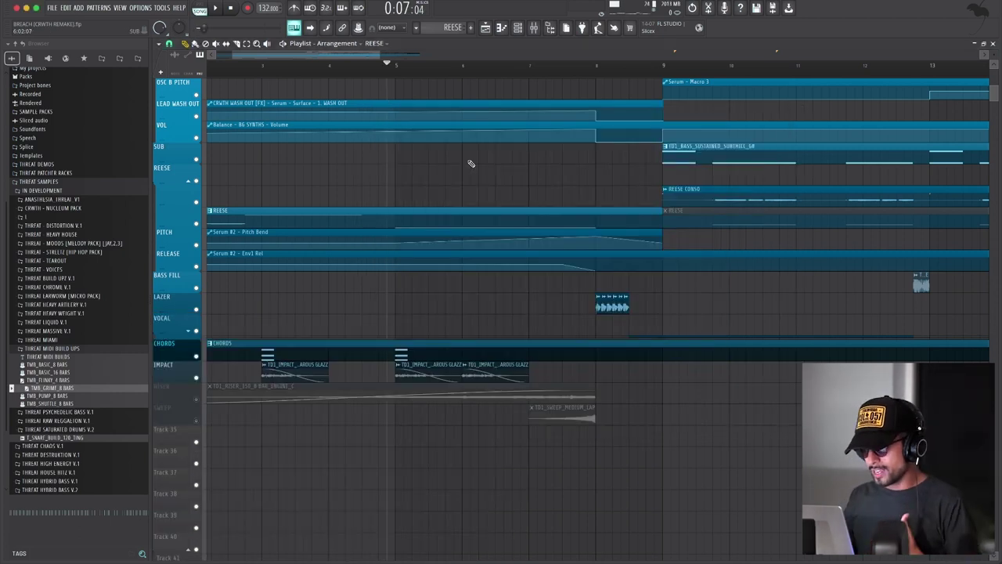
pyautogui.press('space')
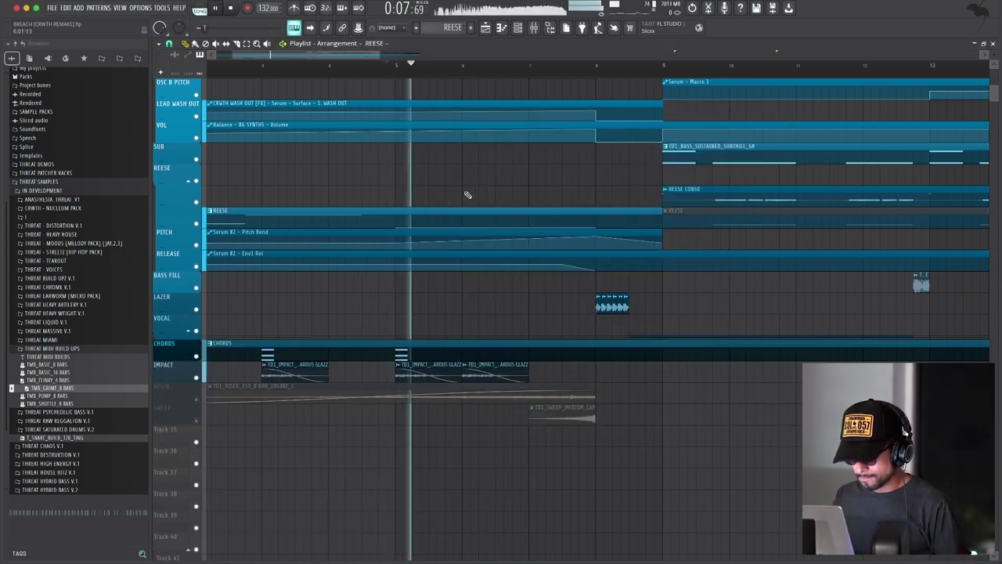
pyautogui.press('space')
# Step: Open the reese's Serum #2 synth, examine the Env 1 release control, and move the playhead just past bar 4
pyautogui.click(518, 28)
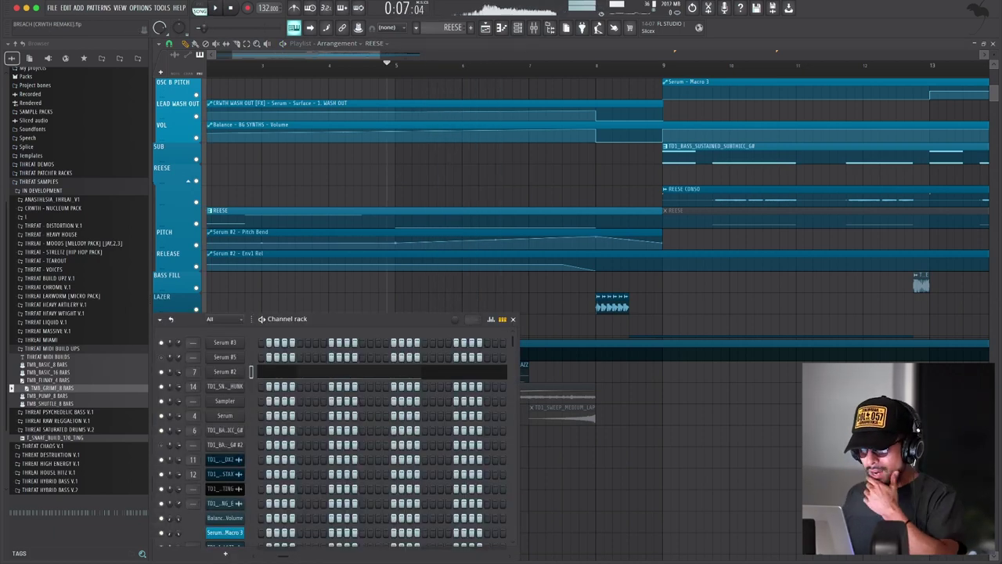
pyautogui.click(231, 8)
pyautogui.click(224, 372)
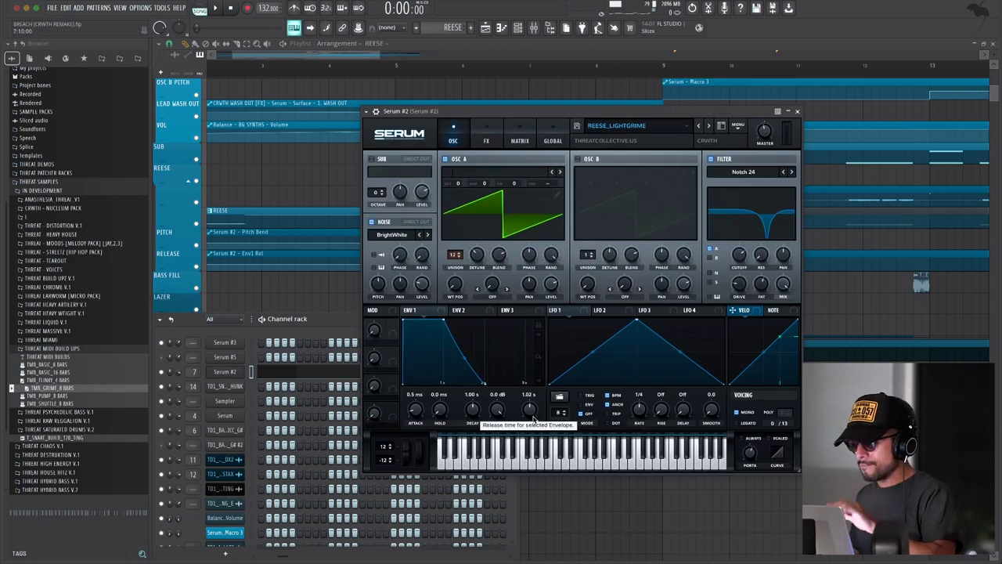
pyautogui.click(341, 63)
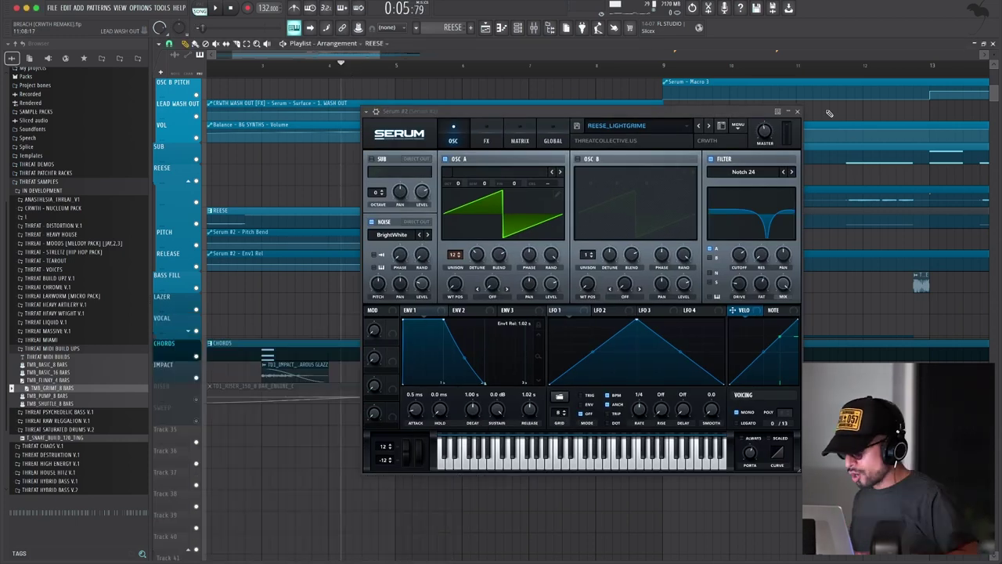
pyautogui.click(798, 112)
# Step: Reopen Serum #2 to recheck the reese's Env 1 release time, and close the synth and channel rack
pyautogui.scroll(-3, 452, 164)
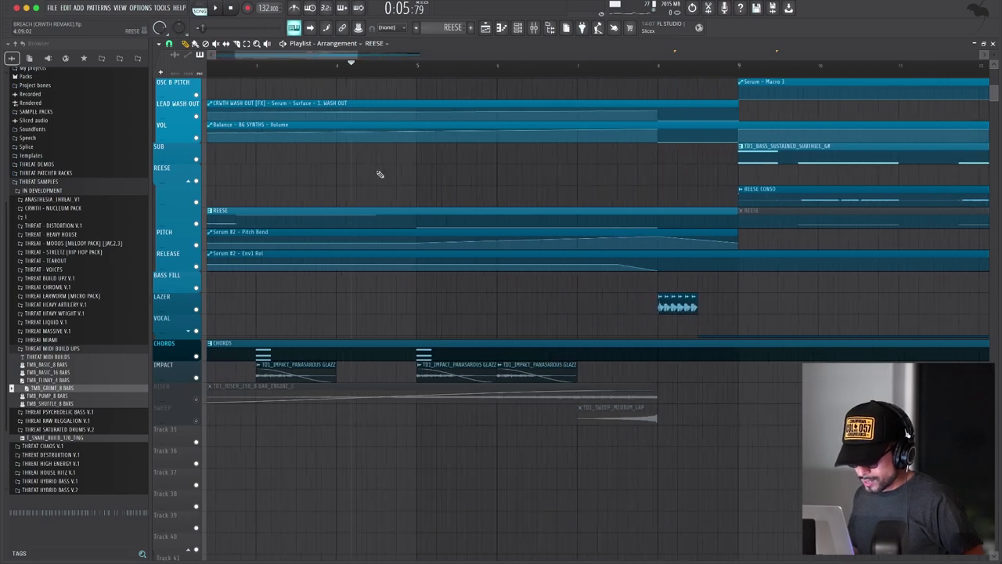
pyautogui.scroll(3, 381, 174)
pyautogui.scroll(5, 438, 200)
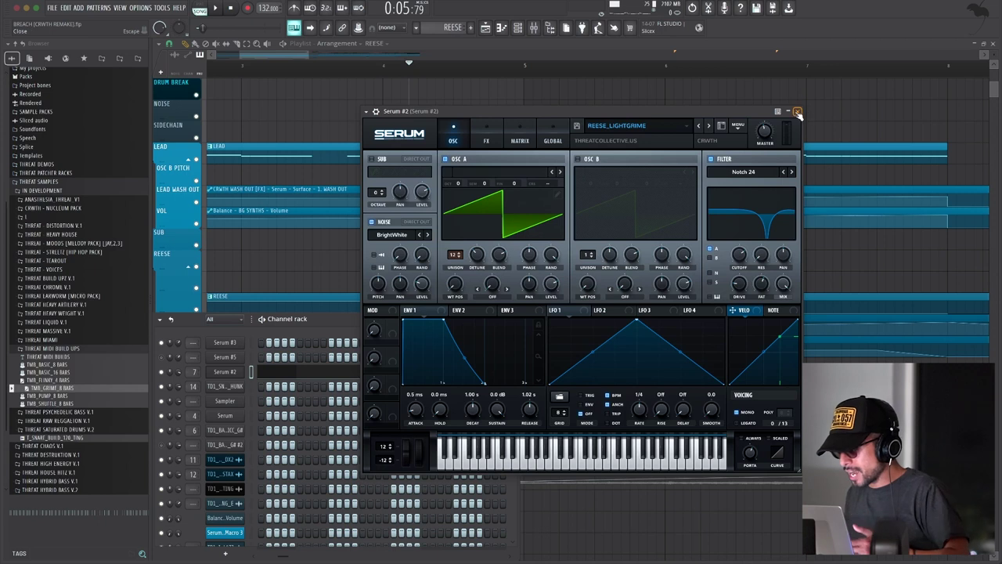
pyautogui.click(797, 112)
pyautogui.click(513, 319)
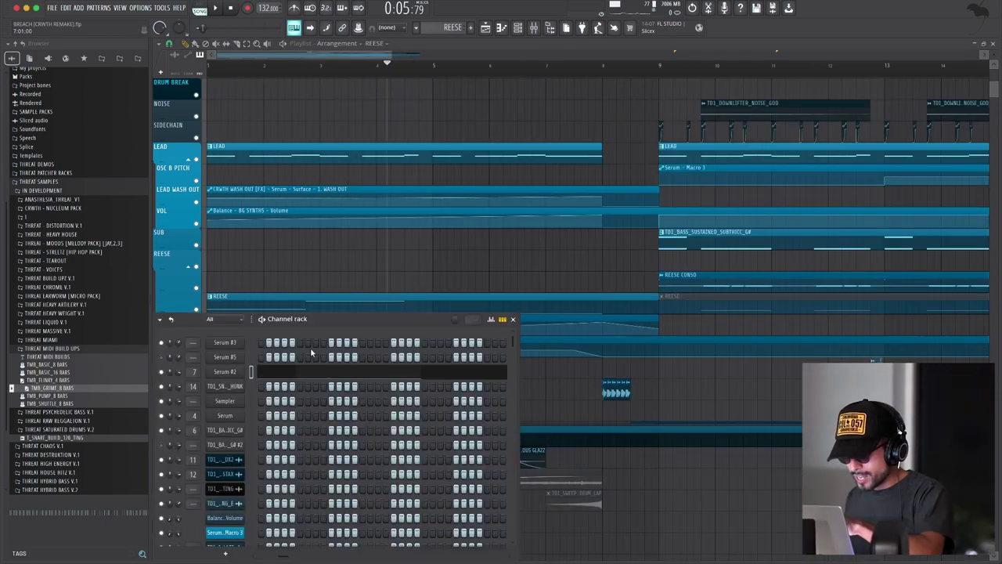
pyautogui.click(211, 375)
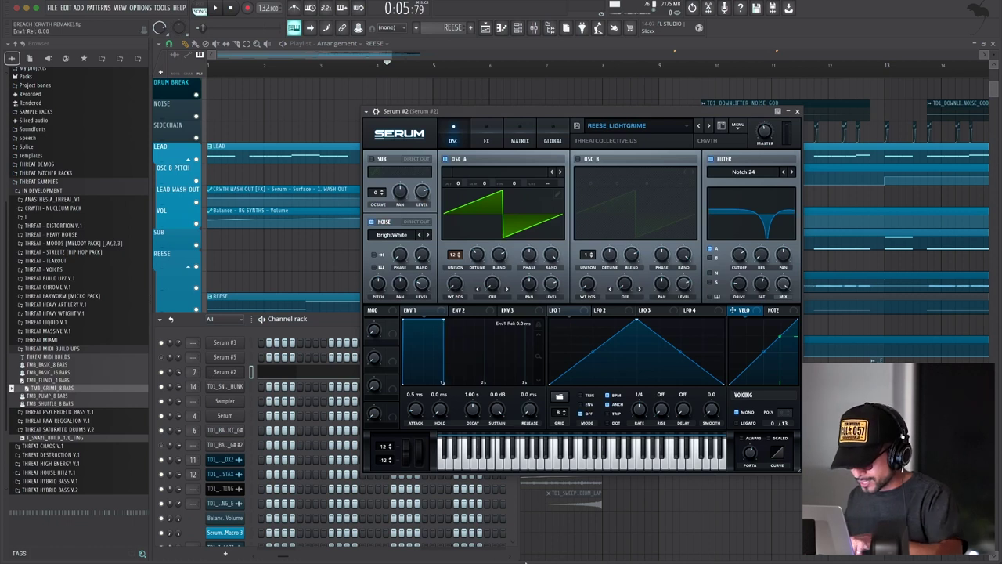
pyautogui.click(795, 111)
# Step: Select the Serum #2 Env1 Rel automation clip on the RELEASE track to examine its curve, and clear the selection
pyautogui.rightClick(624, 114)
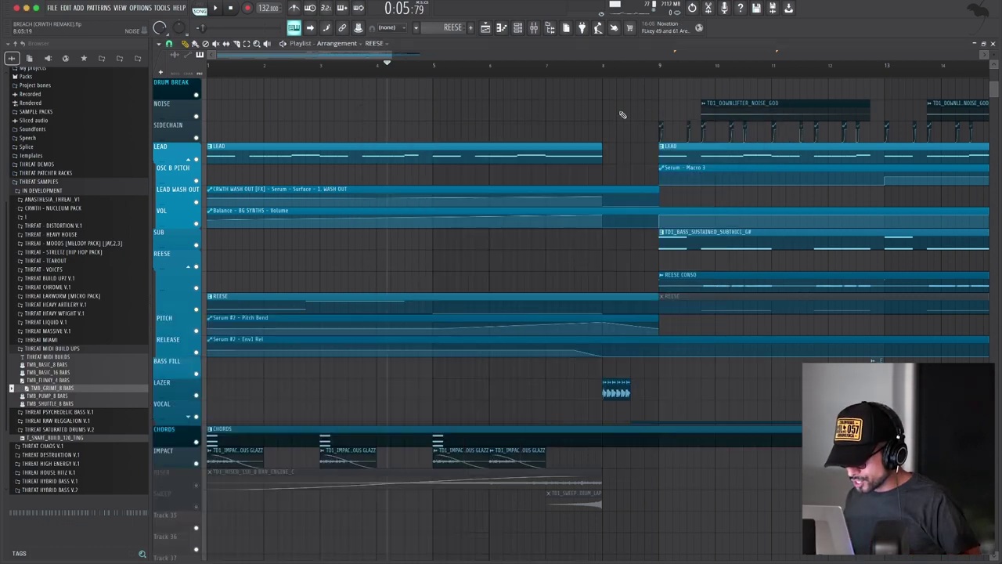
pyautogui.moveTo(660, 385); pyautogui.dragTo(653, 350)
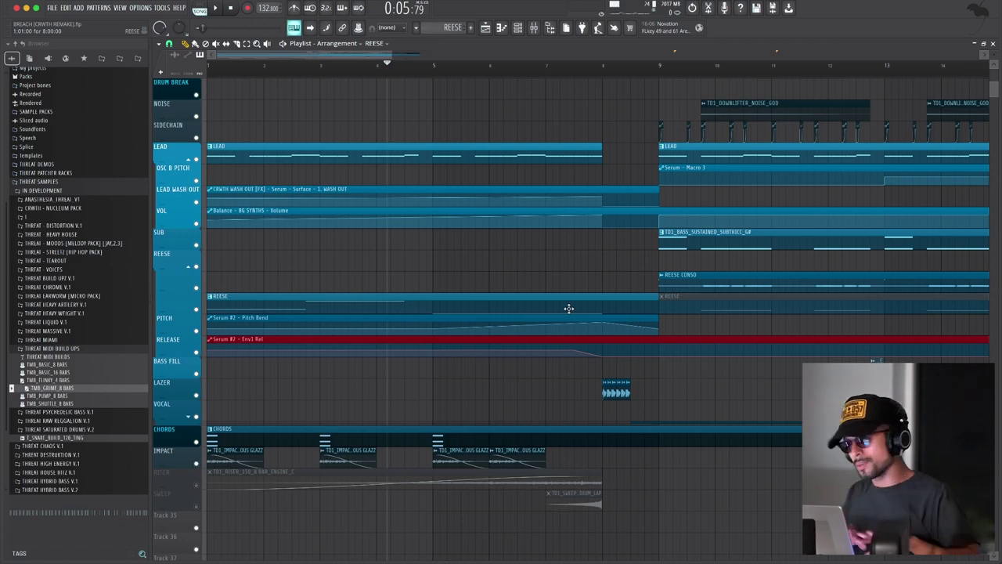
pyautogui.scroll(-2, 561, 363)
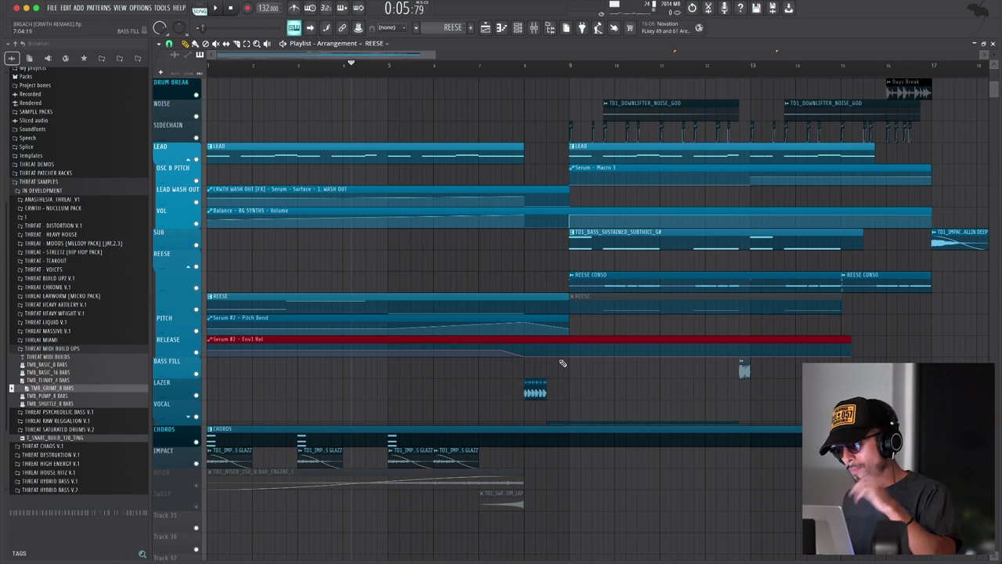
pyautogui.rightClick(480, 382)
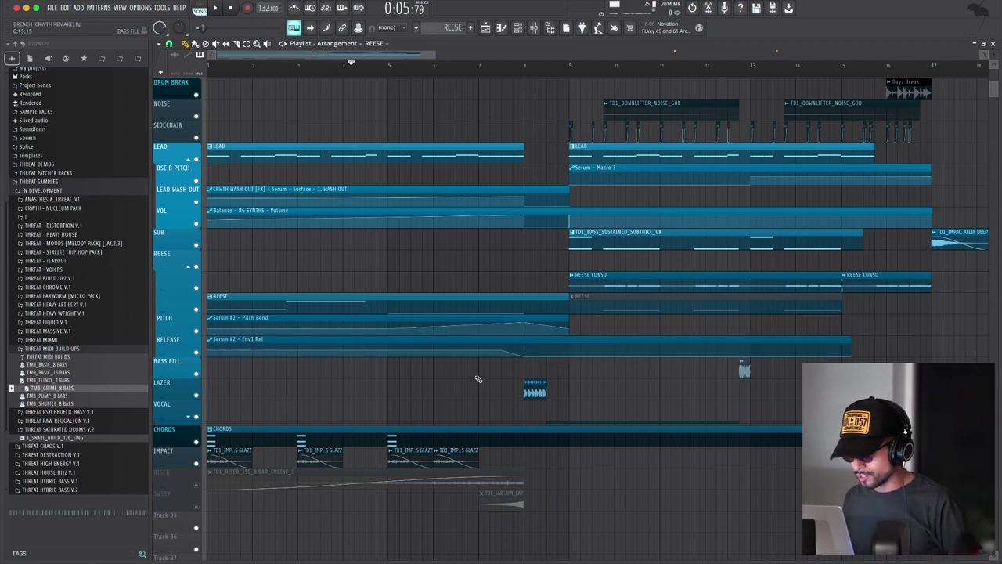
# Step: Unmute the RISER and SWEEP tracks and play the end of the build-up with them included
pyautogui.scroll(-2, 479, 382)
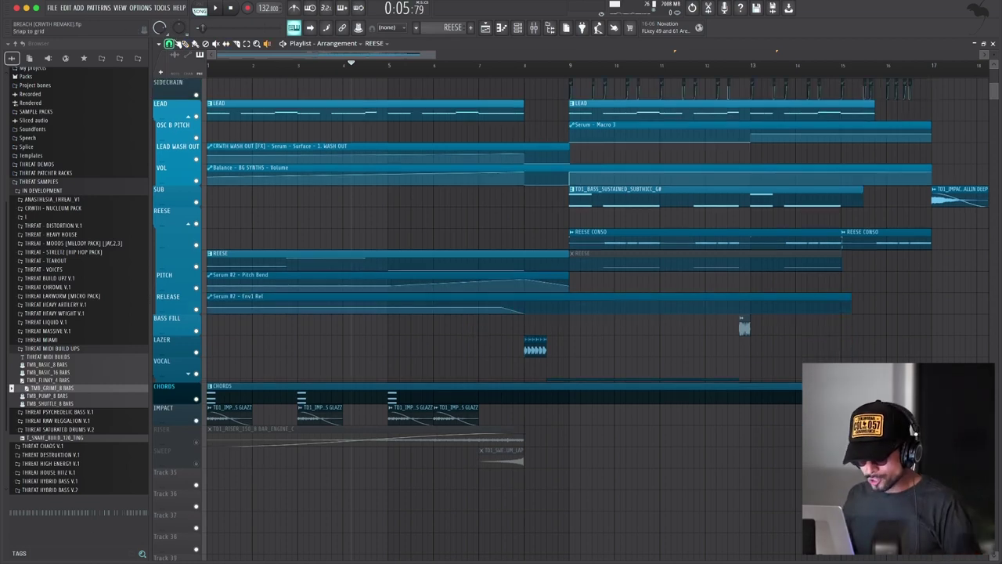
pyautogui.click(196, 443)
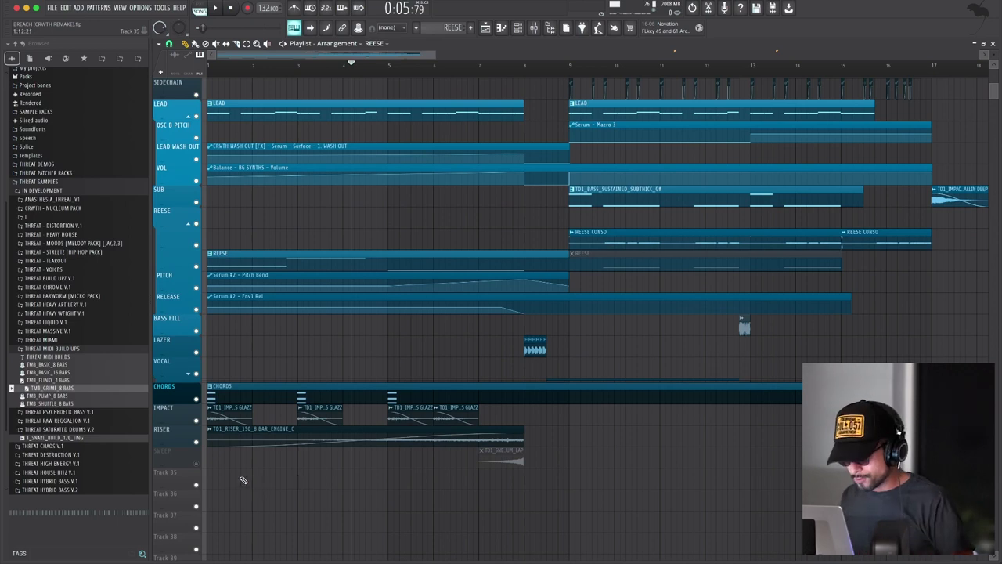
pyautogui.click(195, 465)
pyautogui.scroll(2, 498, 482)
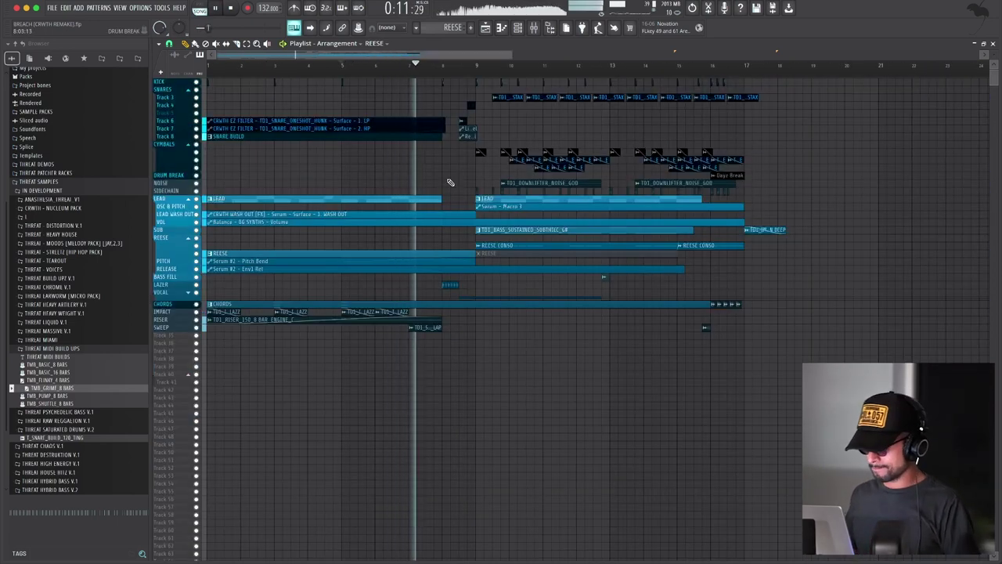
pyautogui.scroll(1, 466, 173)
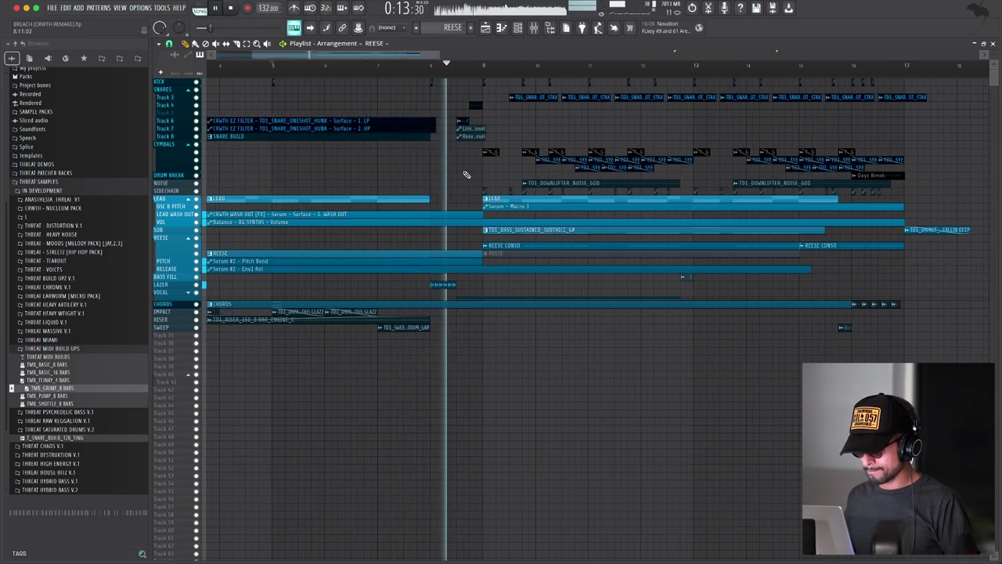
pyautogui.press('space')
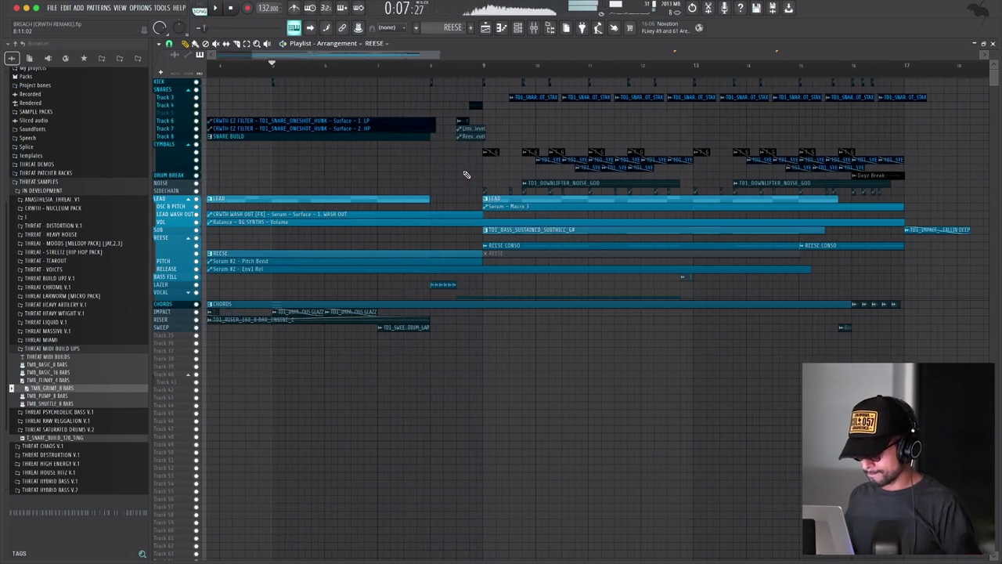
# Step: Place the playhead at bar 8 and inspect the TD1_SYNTH_ONESHOT_JUNK_F# sample on the LAZER track
pyautogui.scroll(2, 405, 118)
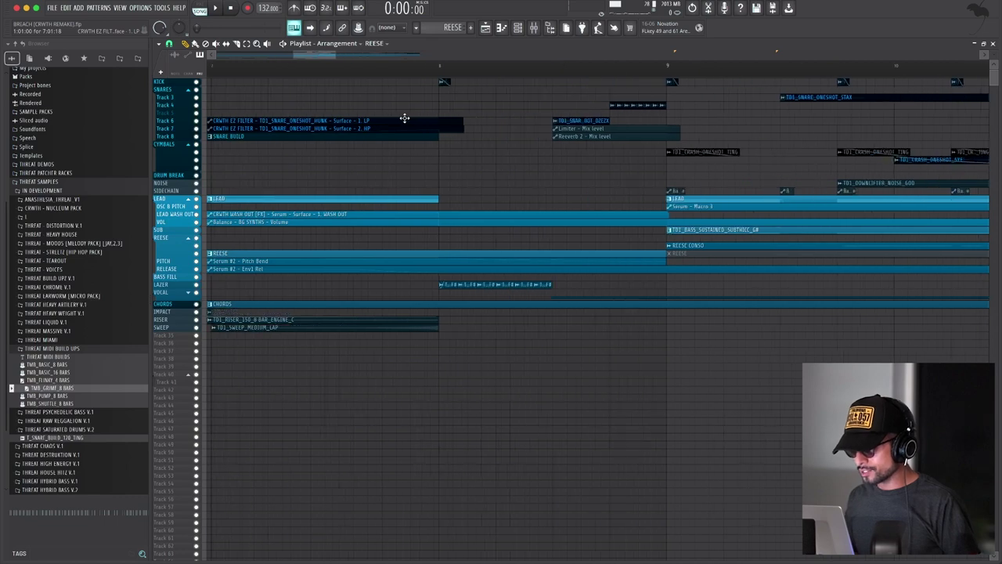
pyautogui.click(441, 67)
pyautogui.scroll(1, 512, 127)
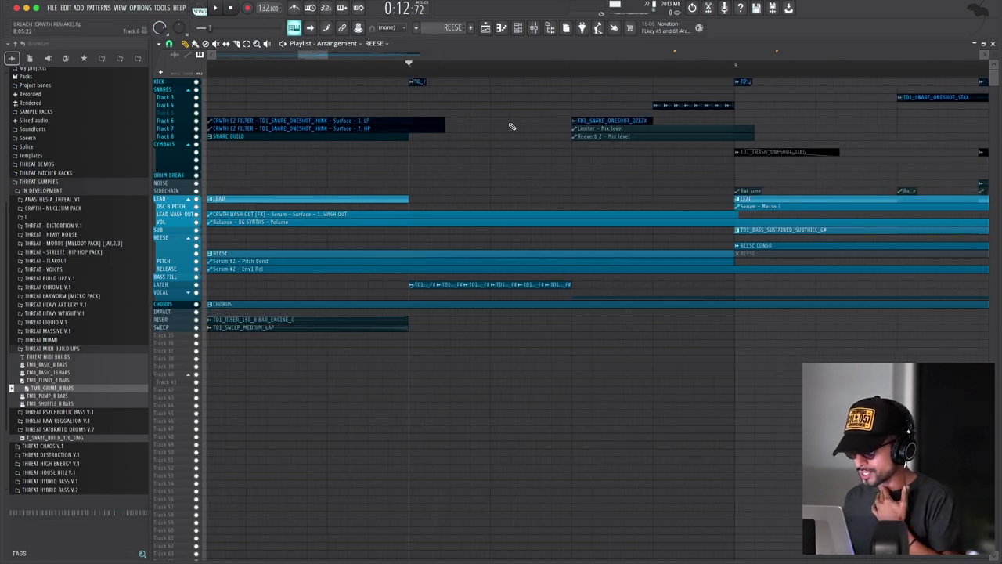
pyautogui.scroll(4, 700, 197)
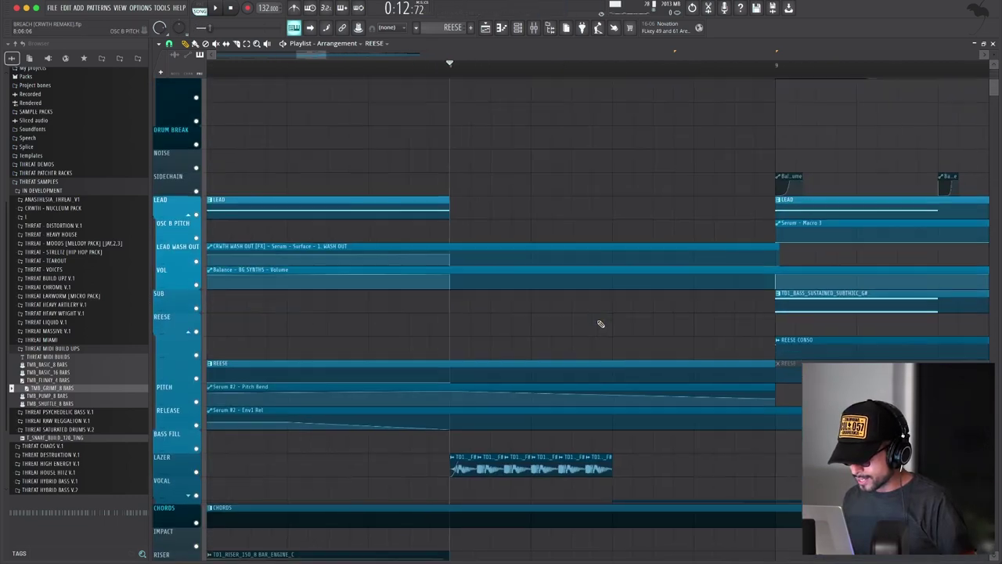
pyautogui.scroll(-1, 600, 323)
pyautogui.doubleClick(460, 278)
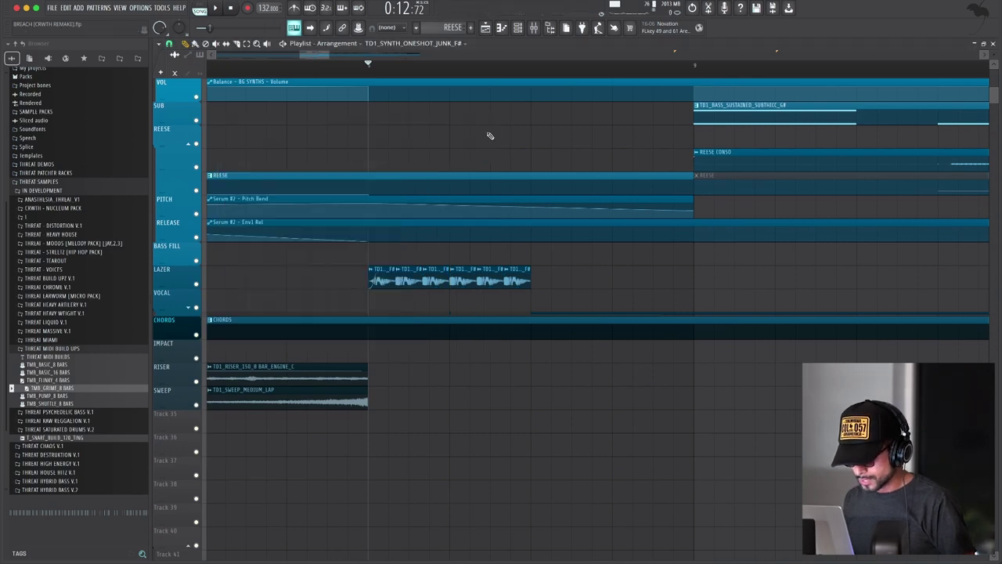
pyautogui.click(487, 129)
# Step: Play the repeated LAZER synth one-shots from bar 8 and stop playback
pyautogui.press('space')
pyautogui.scroll(4, 564, 277)
pyautogui.press('space')
pyautogui.scroll(-5, 501, 279)
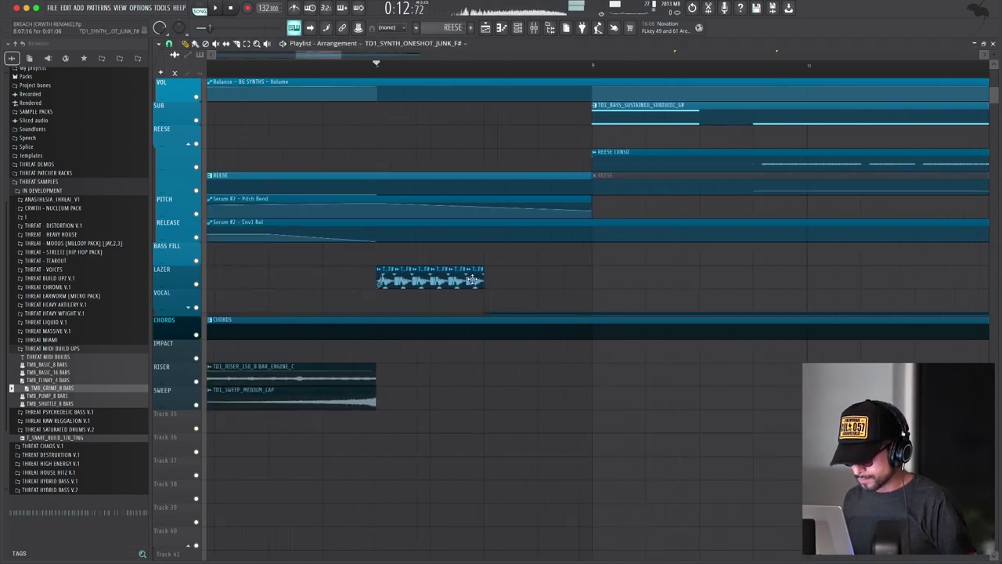
# Step: Inspect the TD1_SNARE_ONESHOT_DZEZX sample on Track 6, and place the playhead at the start of its clip
pyautogui.scroll(5, 508, 279)
pyautogui.scroll(2, 507, 279)
pyautogui.doubleClick(490, 113)
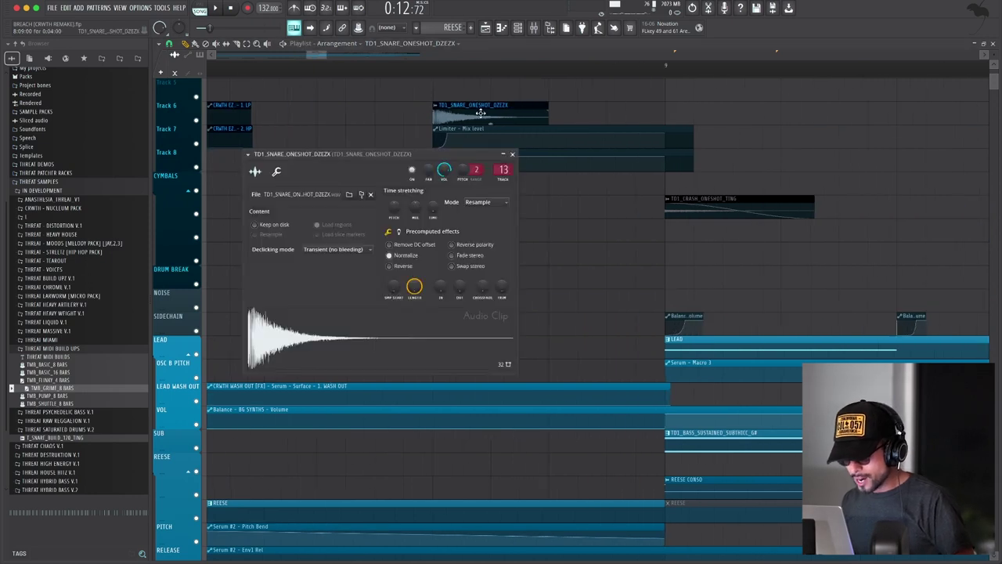
pyautogui.click(440, 65)
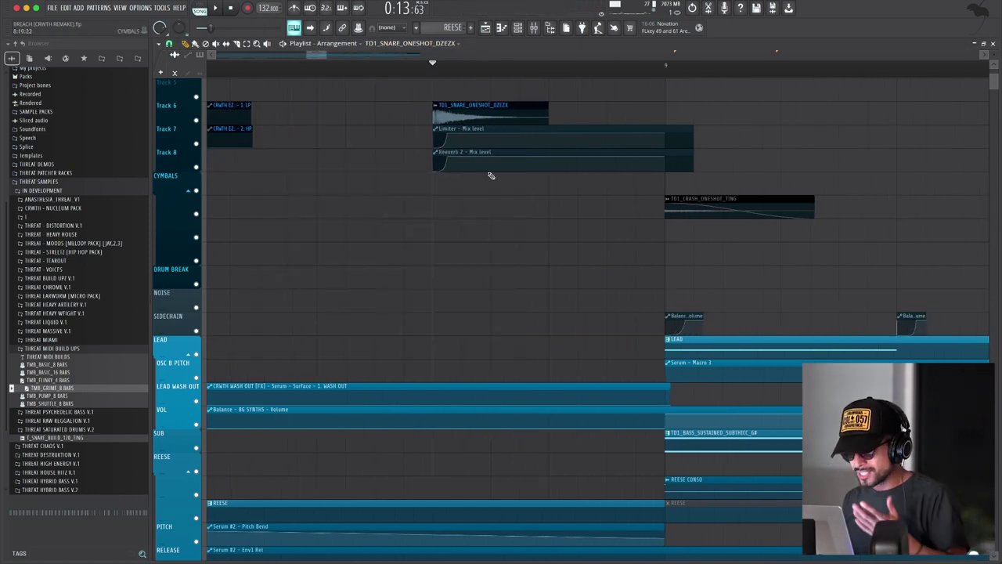
# Step: Check the DZEZX snare's mixer effects, and select its clip together with the Limiter and Reeverb 2 mix level automation
pyautogui.click(533, 27)
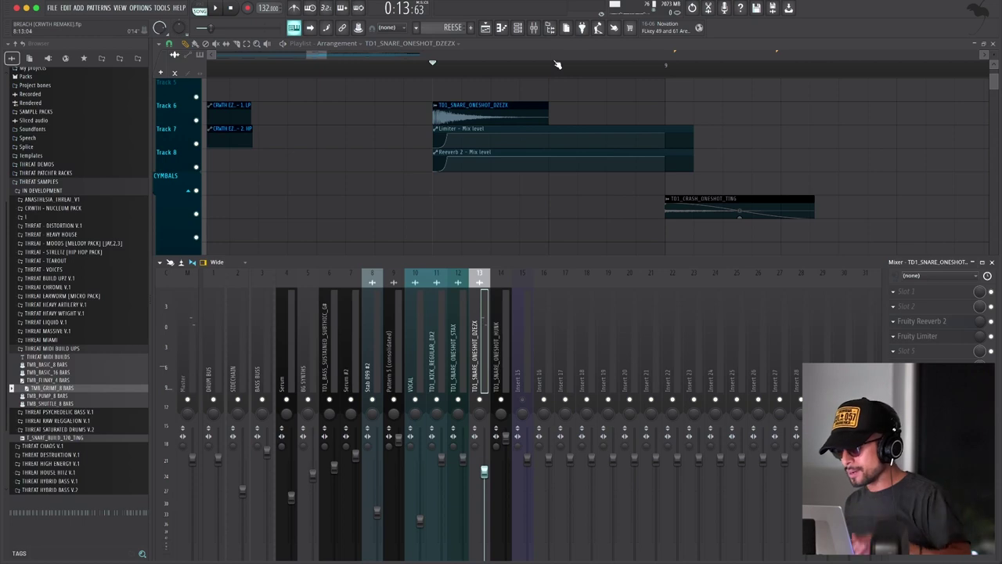
pyautogui.press('F9')
pyautogui.moveTo(604, 82); pyautogui.dragTo(474, 189)
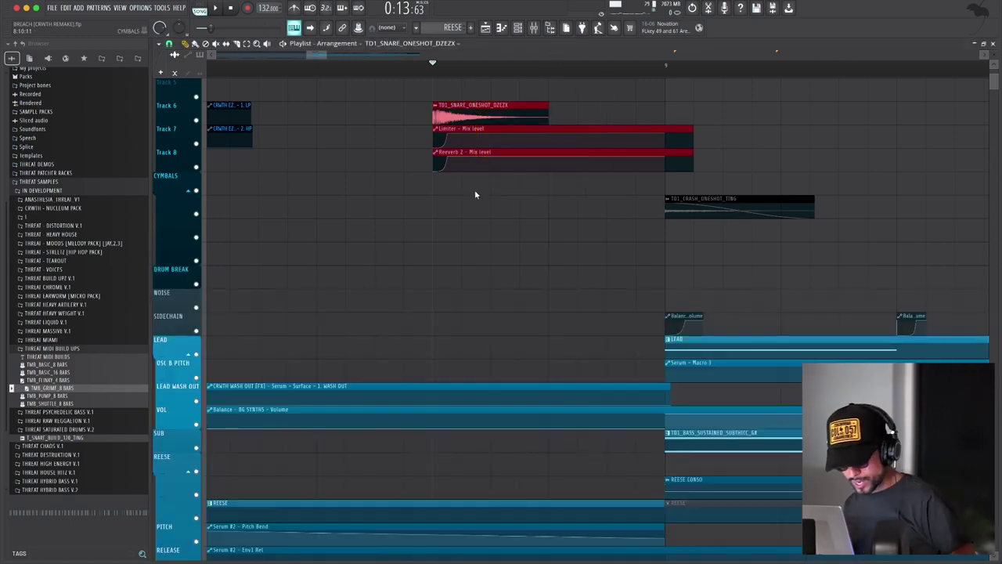
# Step: Consolidate the DZEZX snare with its Limiter and Reeverb 2 automation into one audio clip, and mute that clip in favour of the originals
pyautogui.hotkey('ctrl', 'alt', 'c')
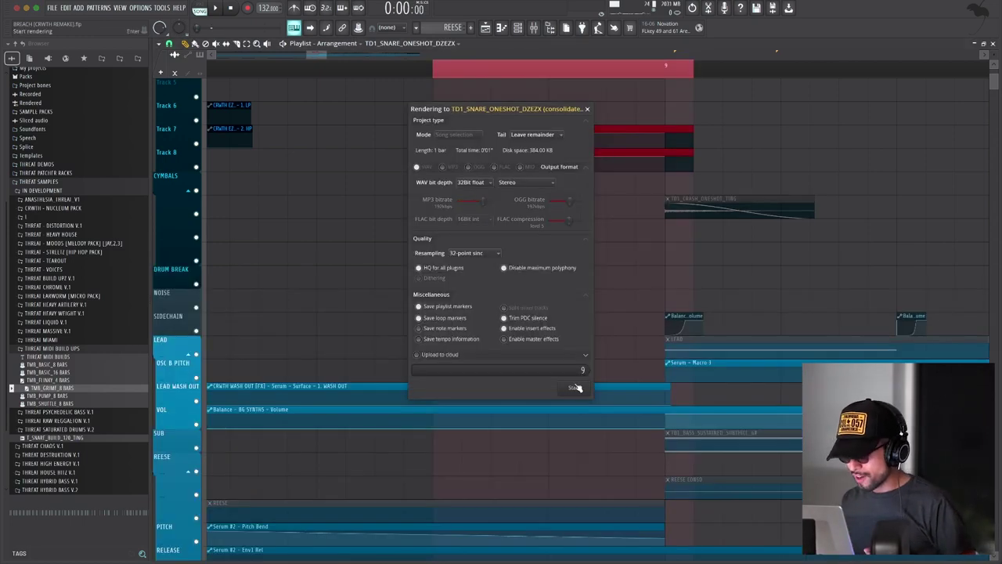
pyautogui.click(574, 387)
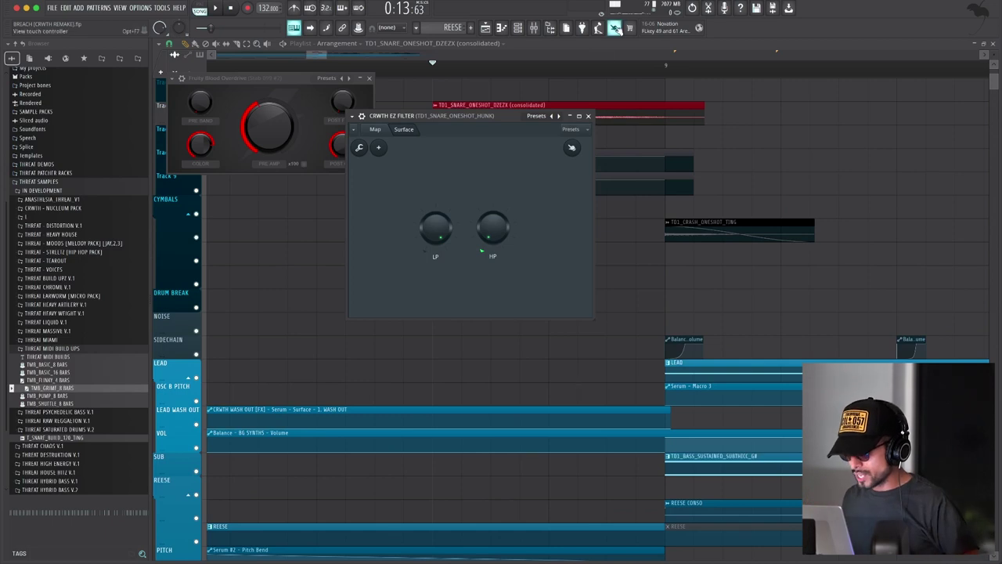
pyautogui.click(589, 117)
pyautogui.click(370, 79)
pyautogui.scroll(4, 467, 170)
pyautogui.hscroll(1, 467, 170)
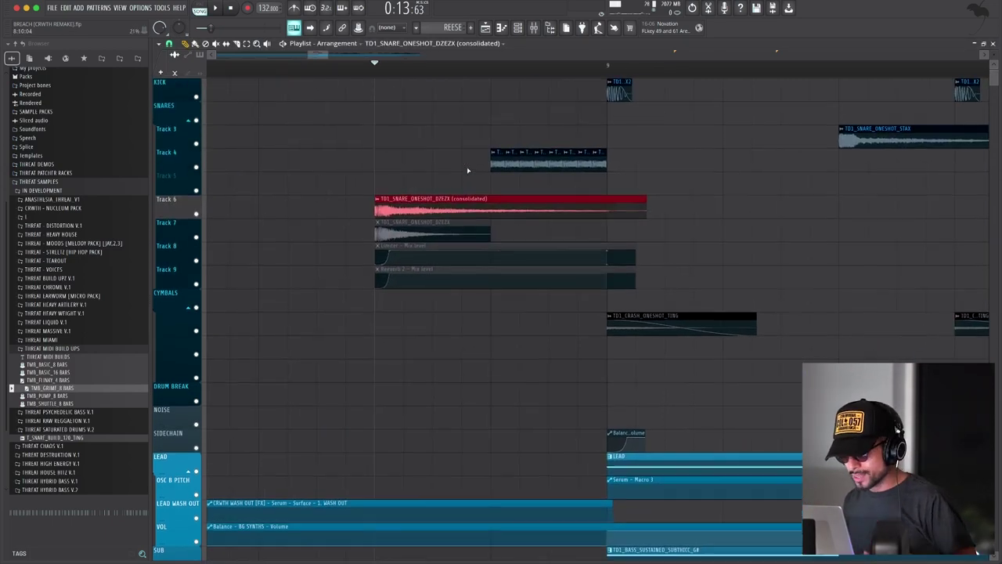
pyautogui.click(390, 203)
pyautogui.click(409, 235)
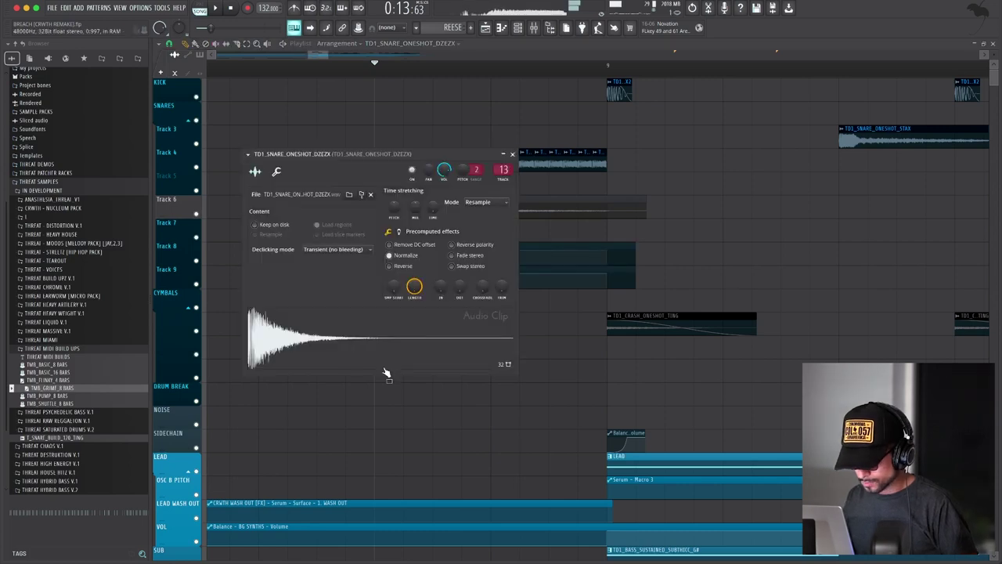
# Step: Inspect Fruity Reeverb 2 and Fruity Limiter on the DZEZX snare's mixer track while playing the snare, and close the mixer
pyautogui.press('F9')
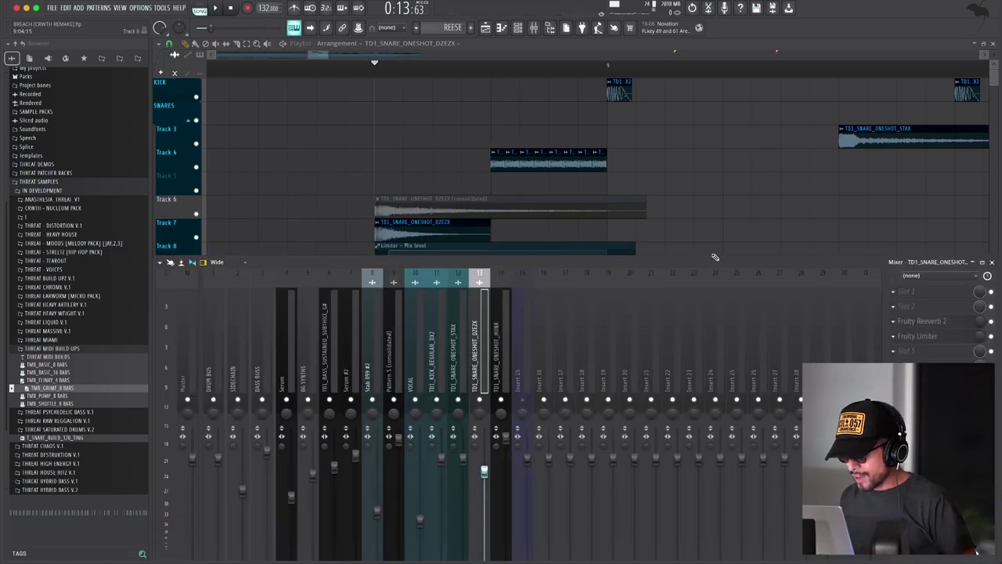
pyautogui.moveTo(715, 257); pyautogui.dragTo(715, 317)
pyautogui.scroll(2, 397, 267)
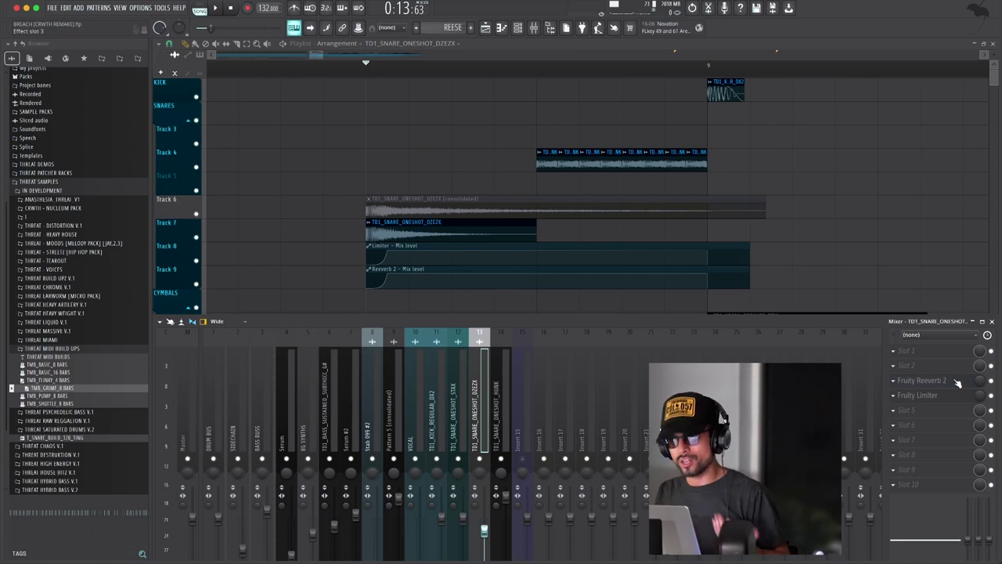
pyautogui.click(957, 382)
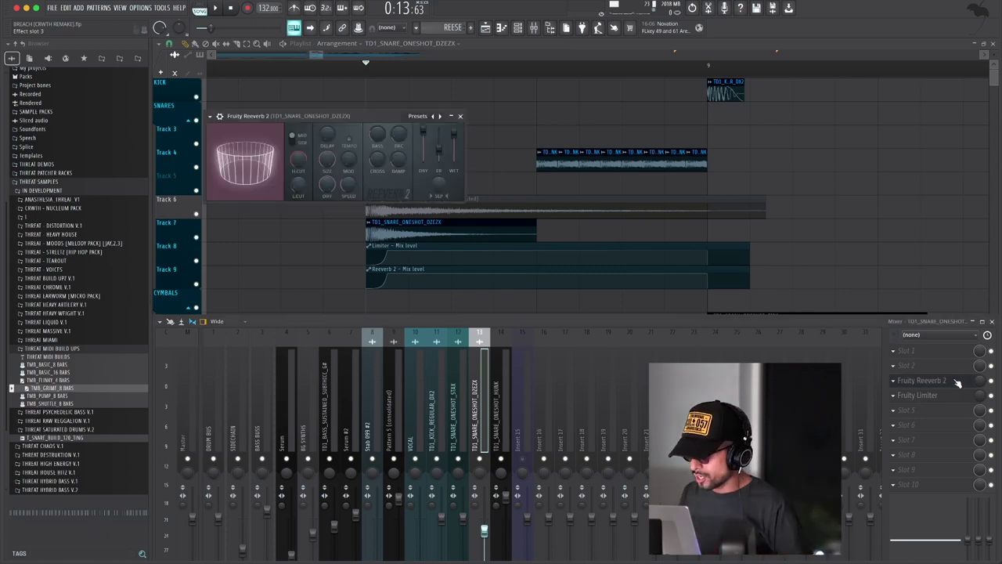
pyautogui.click(924, 395)
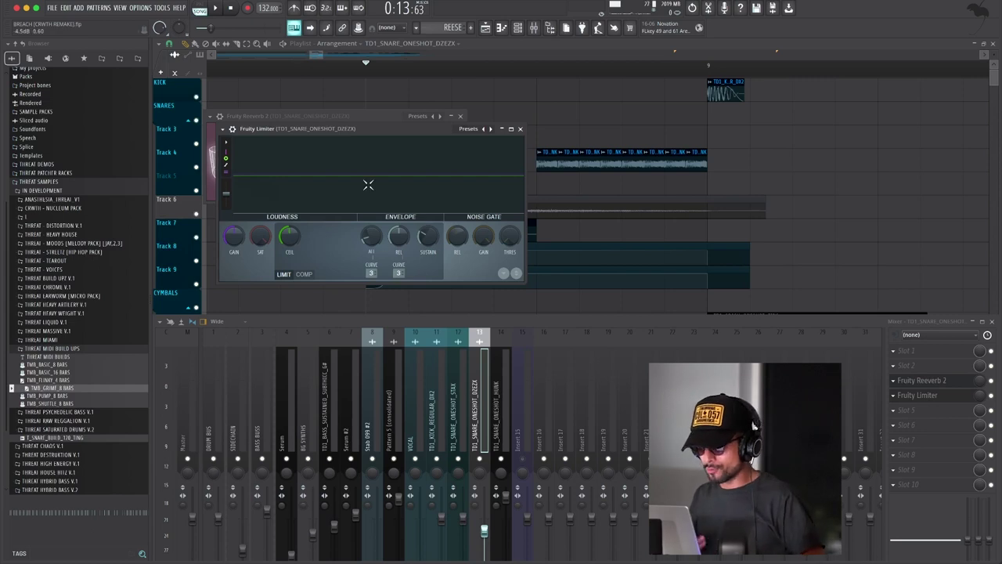
pyautogui.press('space')
pyautogui.press('space')
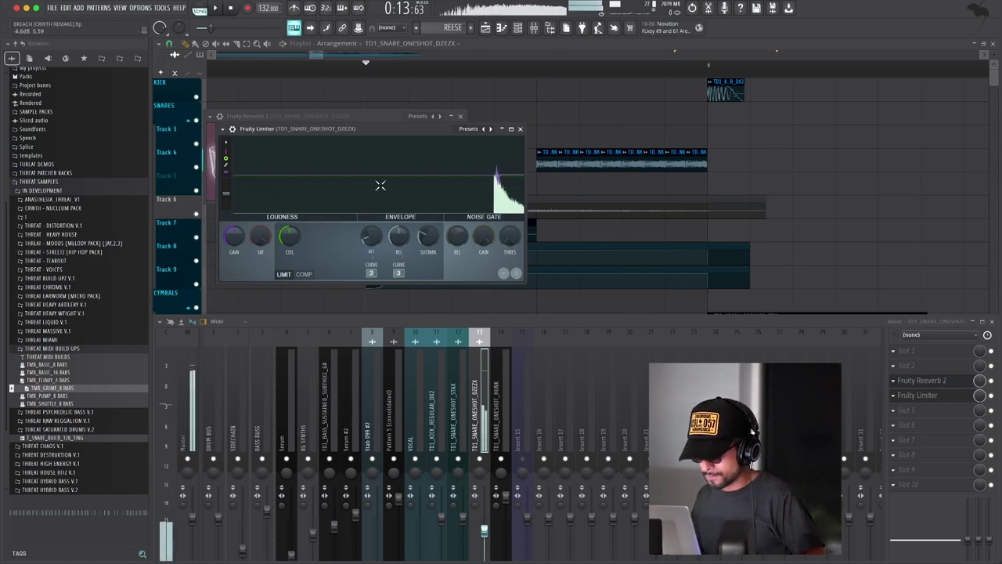
pyautogui.click(520, 128)
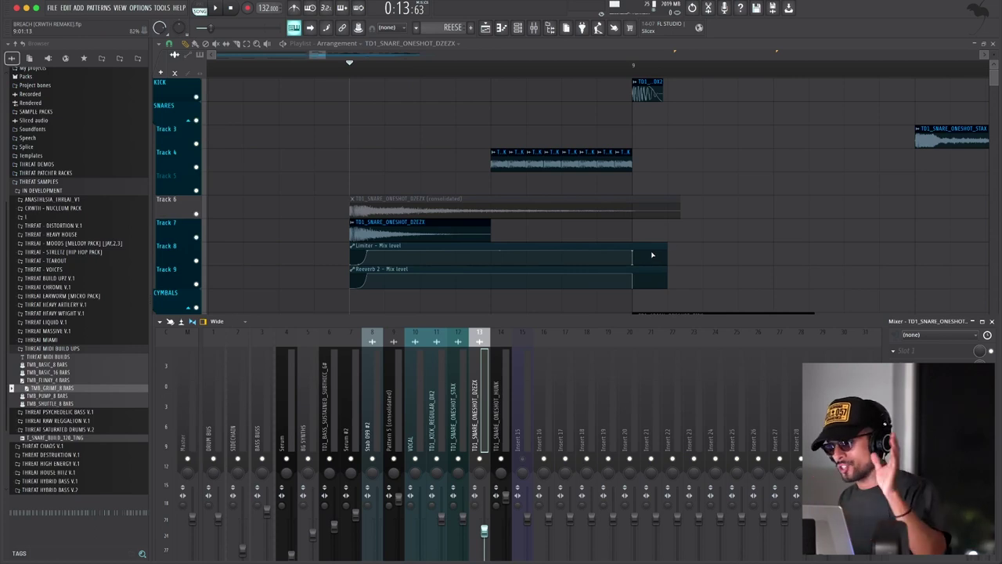
pyautogui.click(992, 322)
# Step: Open the TD1_VOCAL_COME ON sample on the VOCAL track and inspect the Frequency Shifter on the VOCAL mixer track
pyautogui.scroll(-2, 422, 269)
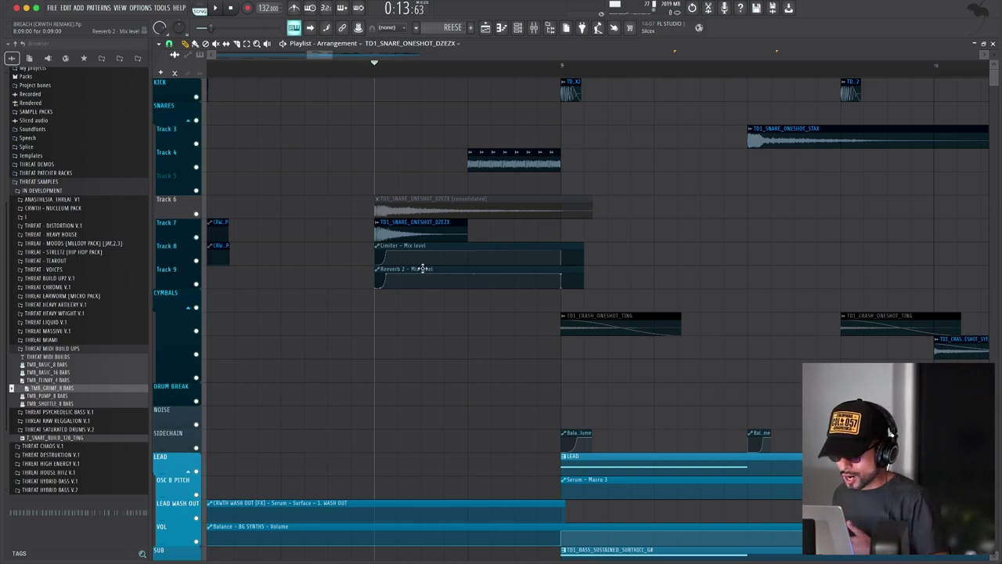
pyautogui.scroll(2, 422, 269)
pyautogui.hscroll(-2, 556, 190)
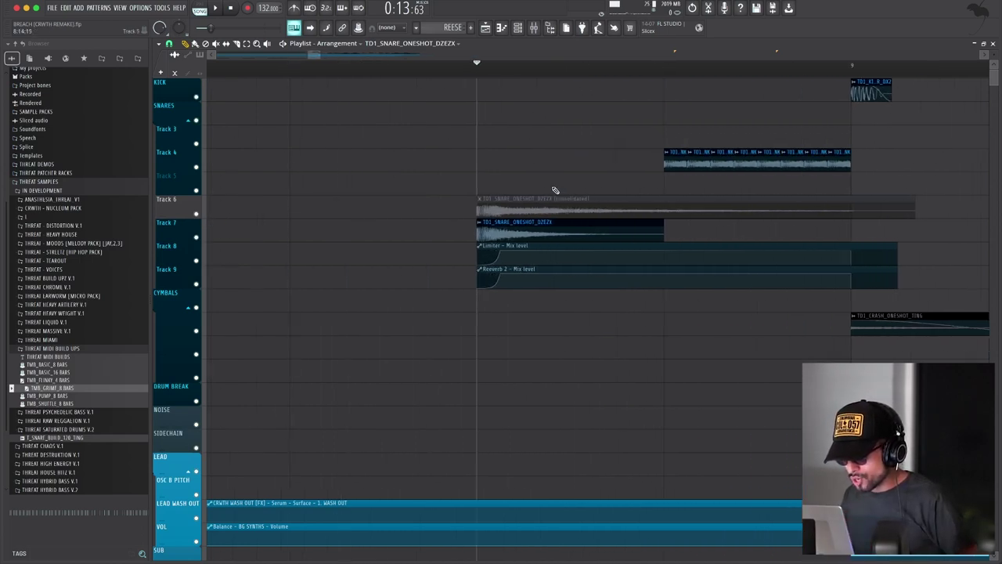
pyautogui.scroll(-1, 618, 190)
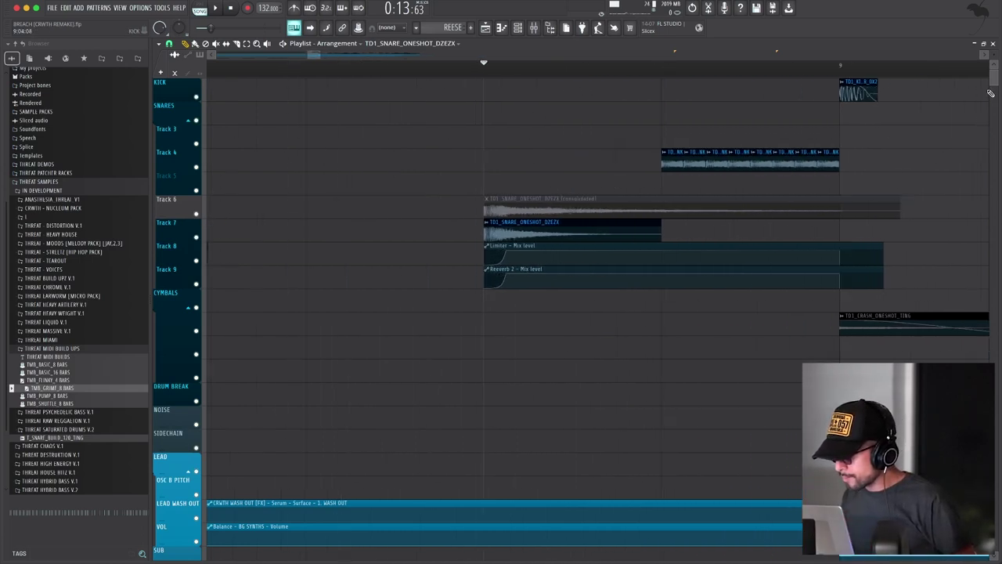
pyautogui.moveTo(996, 84)
pyautogui.mouseDown()
pyautogui.moveTo(999, 125)
pyautogui.moveTo(999, 66)
pyautogui.mouseUp()
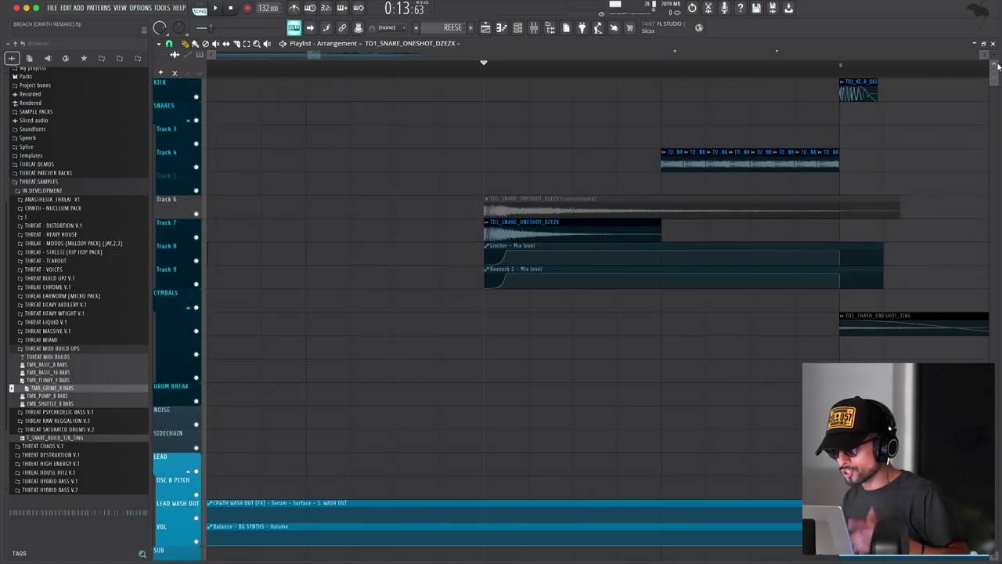
pyautogui.scroll(-3, 685, 189)
pyautogui.scroll(-10, 600, 195)
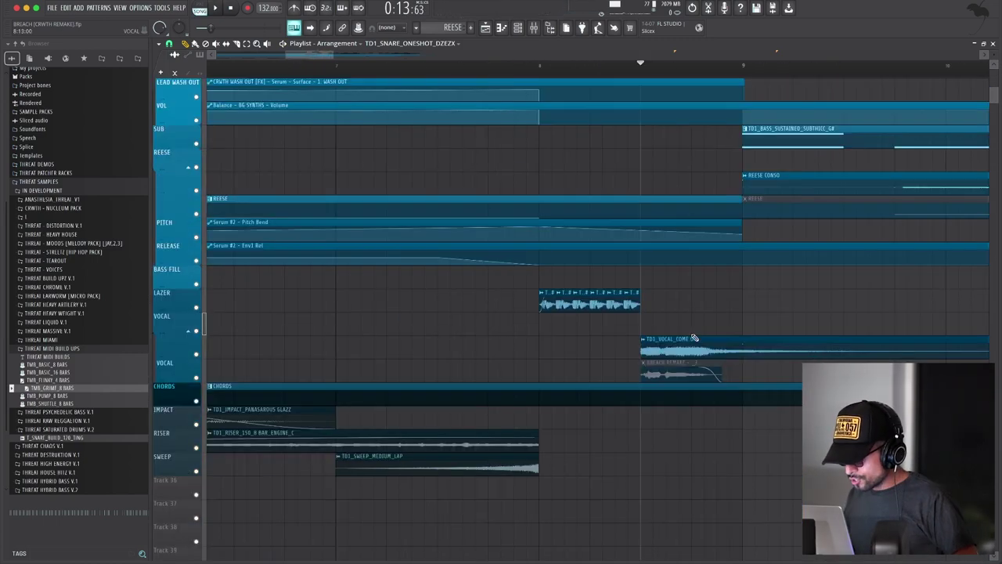
pyautogui.doubleClick(694, 340)
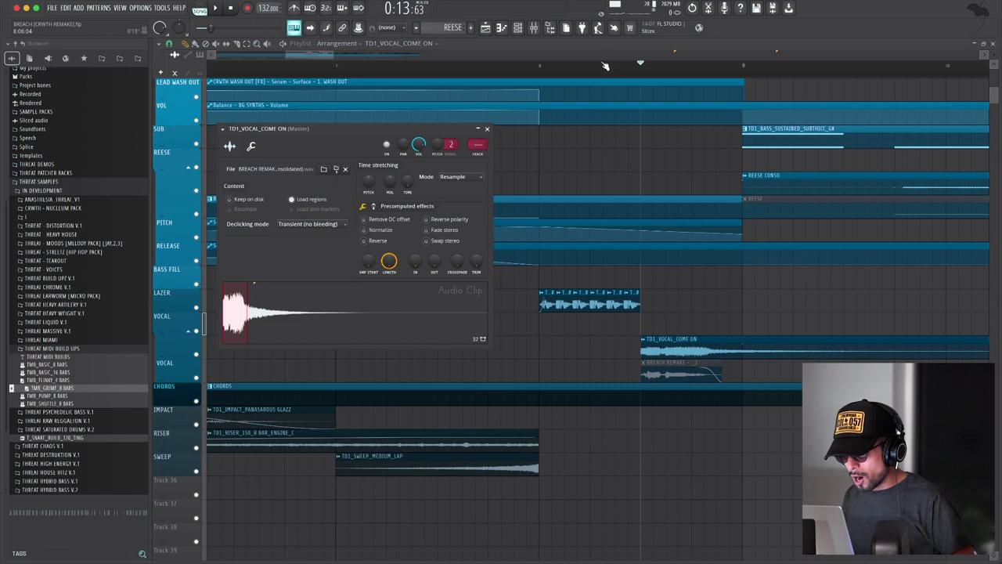
pyautogui.click(536, 28)
pyautogui.click(410, 423)
pyautogui.click(924, 351)
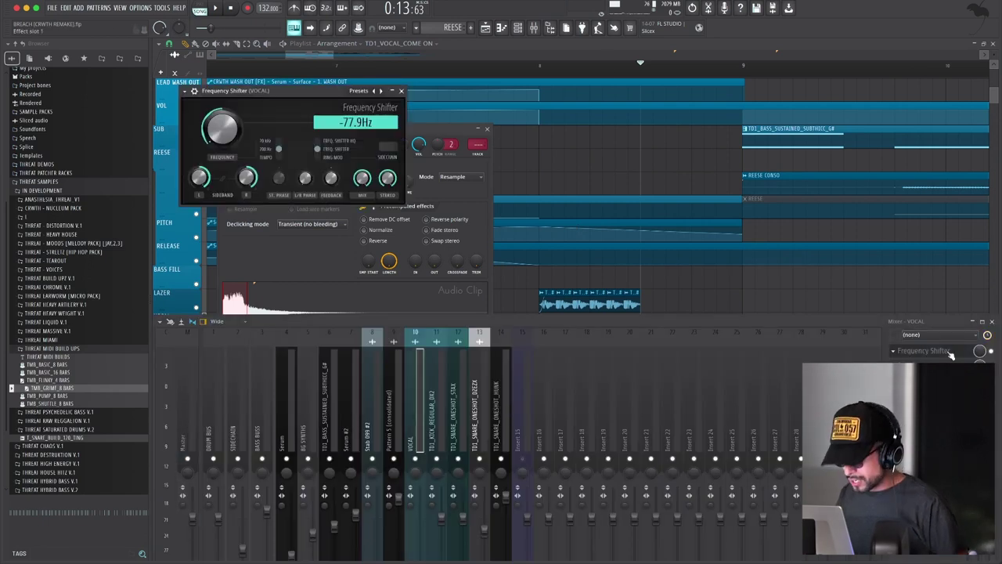
# Step: Open the VOCAL mixer track's Patcher, check its Surface view, and enlarge the window in Map view
pyautogui.click(388, 302)
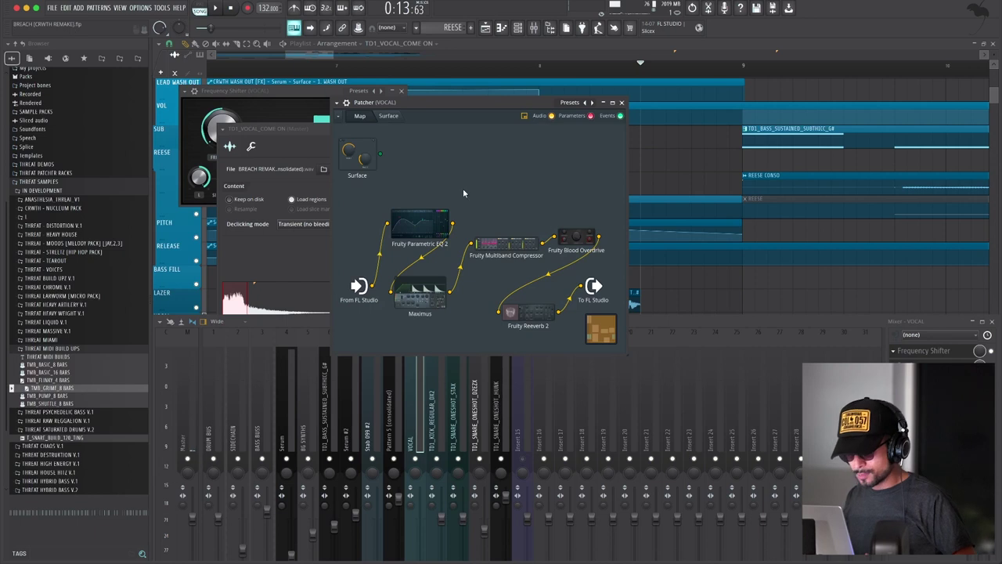
pyautogui.click(394, 118)
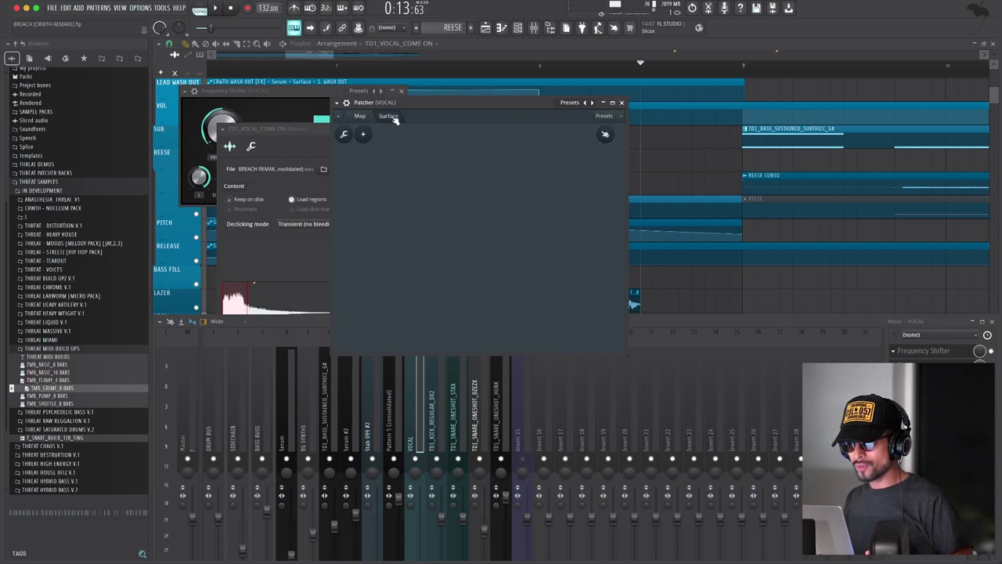
pyautogui.click(369, 117)
pyautogui.moveTo(626, 362); pyautogui.dragTo(702, 432)
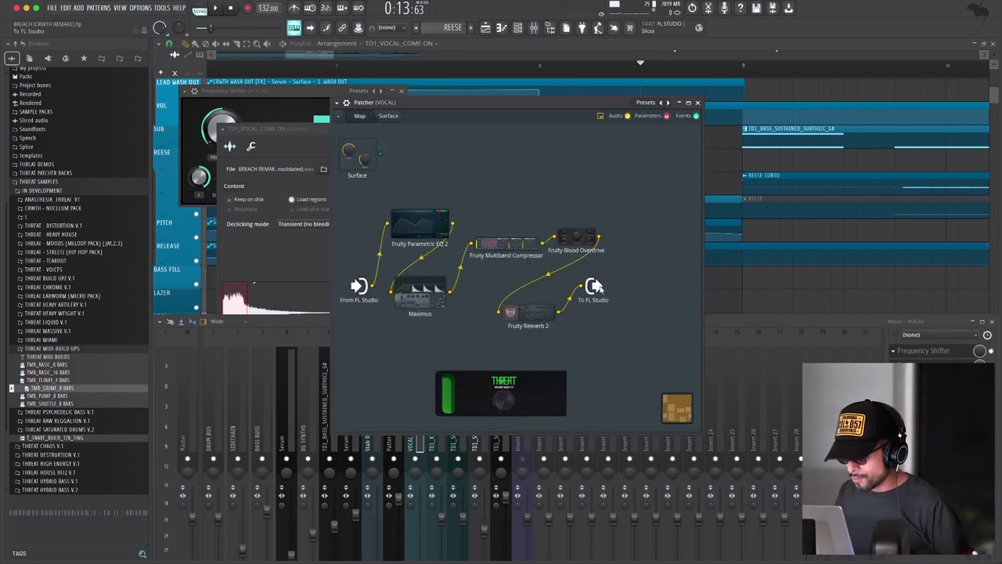
# Step: Spread out the To FL Studio, Reeverb 2, Maximus, Multiband Compressor and Blood Overdrive nodes in the vocal's Patcher map
pyautogui.moveTo(594, 287); pyautogui.dragTo(666, 315)
pyautogui.moveTo(528, 304); pyautogui.dragTo(602, 295)
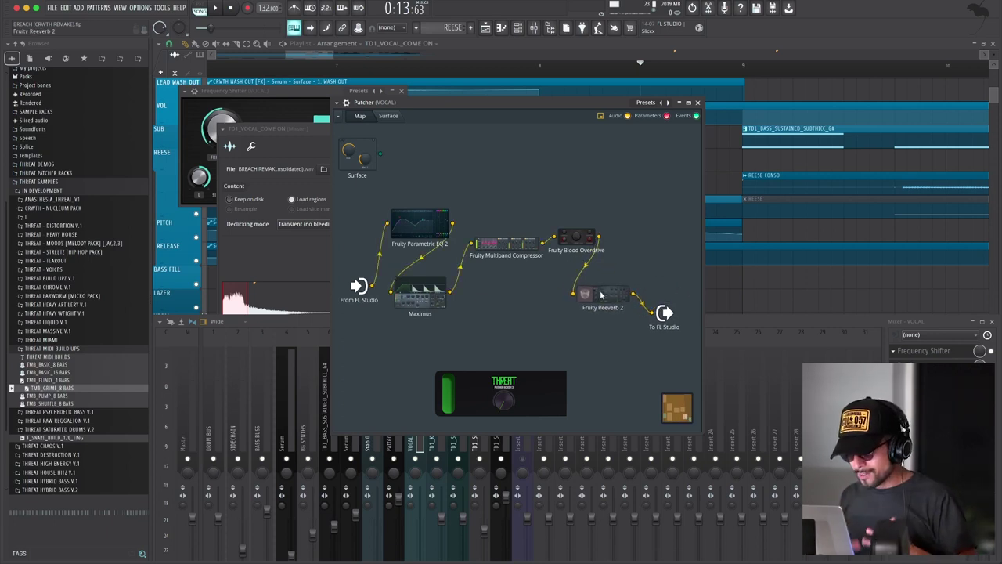
pyautogui.moveTo(420, 294); pyautogui.dragTo(420, 337)
pyautogui.moveTo(506, 243); pyautogui.dragTo(506, 285)
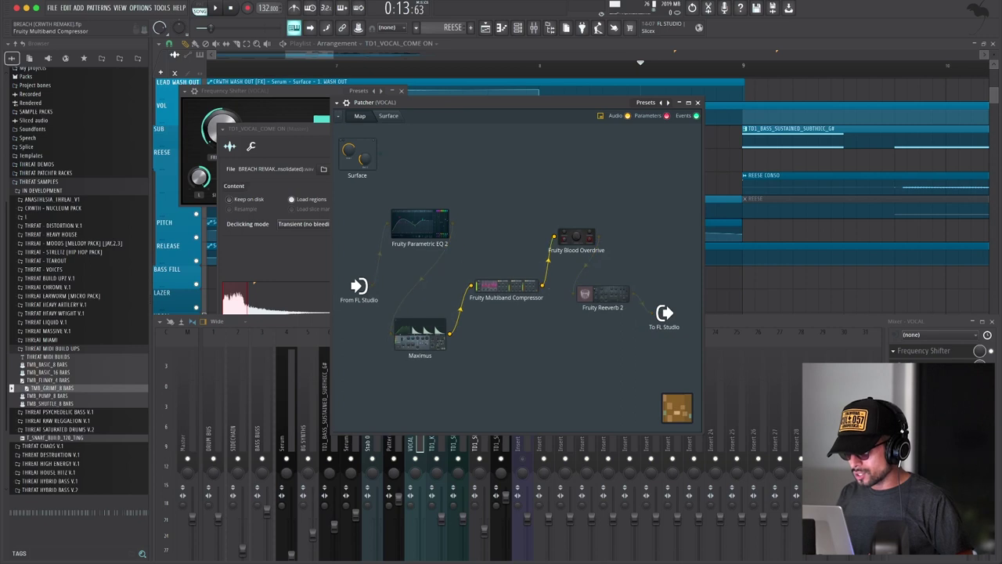
pyautogui.moveTo(577, 237); pyautogui.dragTo(550, 237)
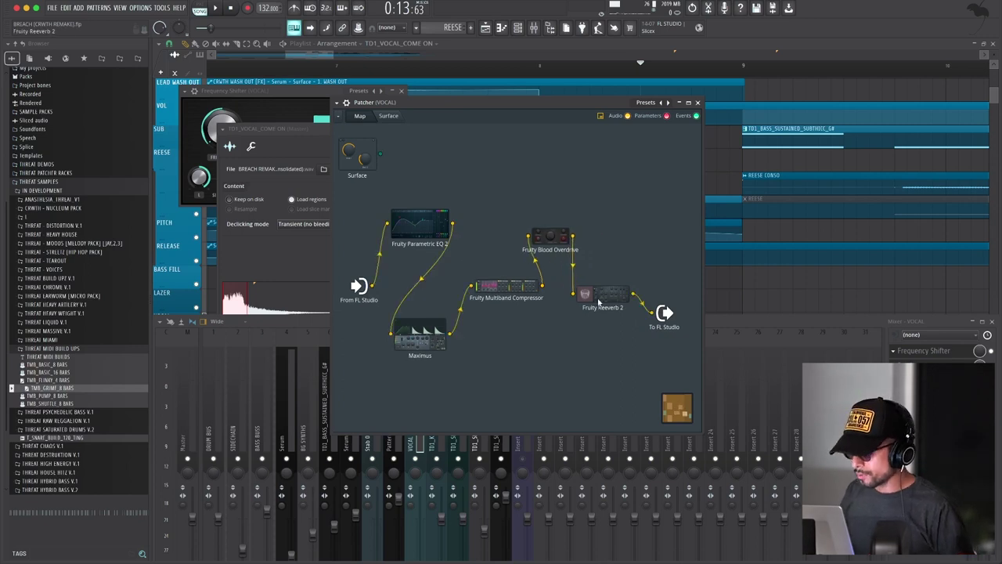
pyautogui.moveTo(599, 302); pyautogui.dragTo(620, 277)
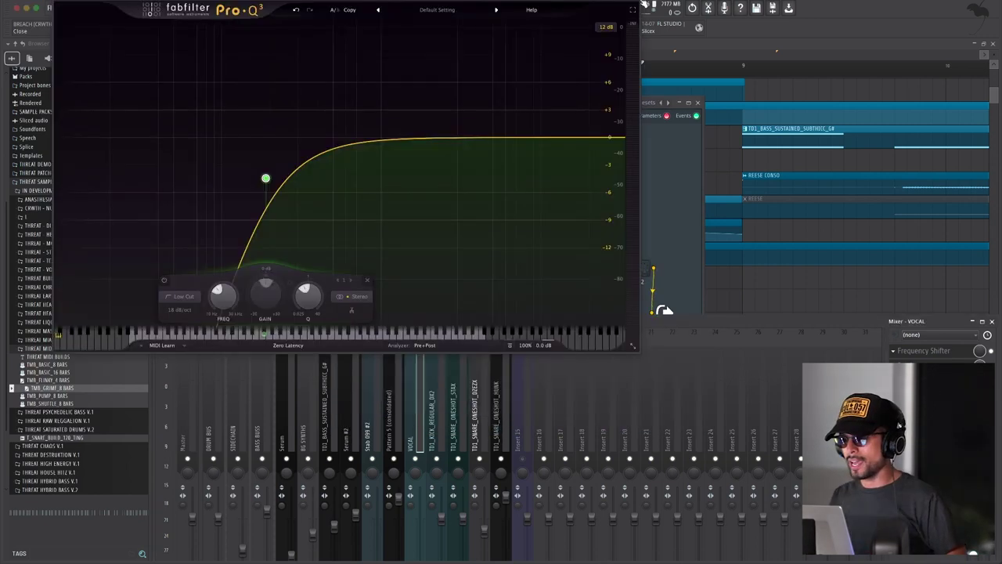
# Step: Check the low cut in the vocal's FabFilter Pro-Q 3, and close all the vocal's effect and sample windows
pyautogui.press('Escape')
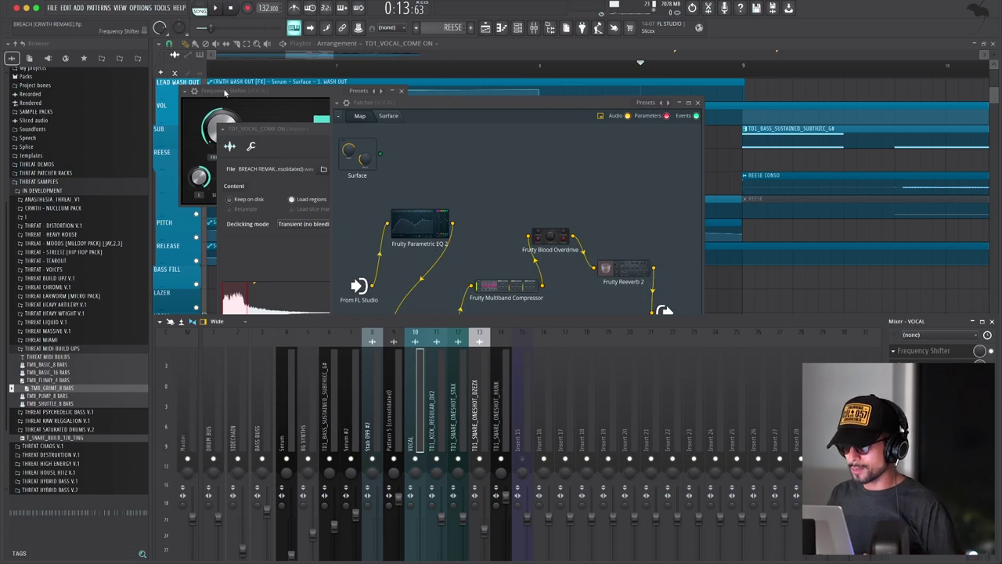
pyautogui.click(698, 102)
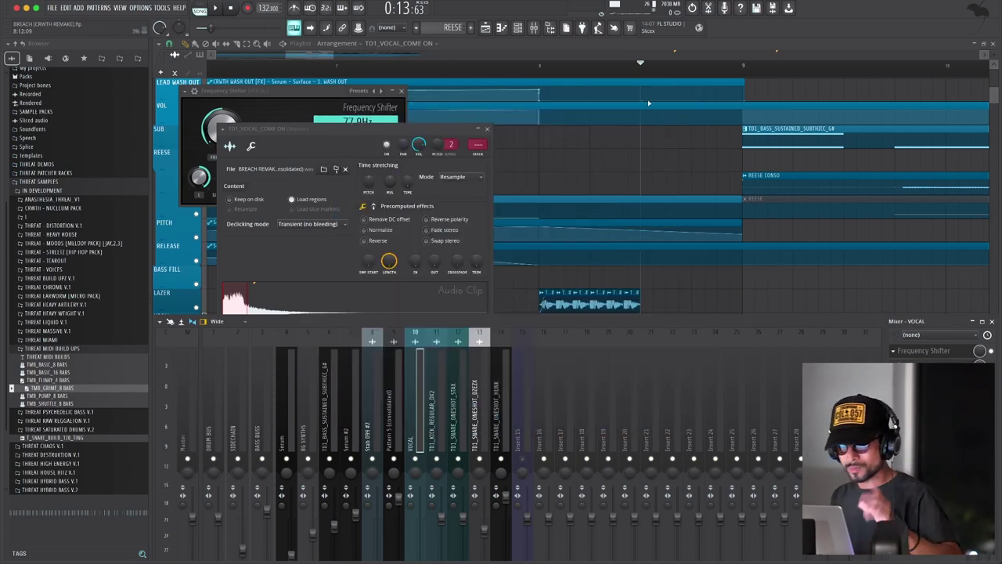
pyautogui.click(487, 129)
pyautogui.click(401, 91)
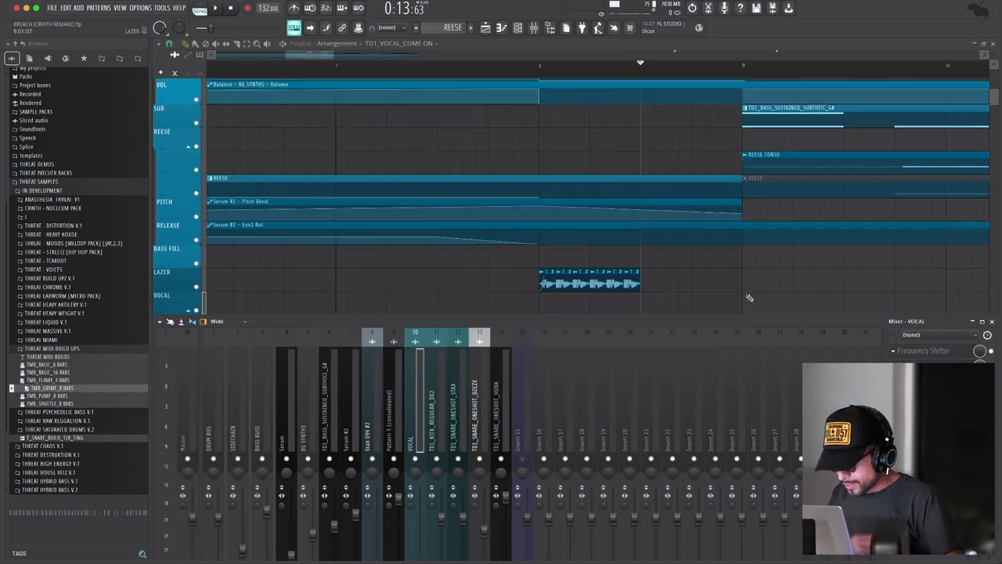
# Step: Look through the tracks around bar 9, close the mixer, and place the playhead at the start of the Track 4 snare fill
pyautogui.scroll(-5, 749, 298)
pyautogui.scroll(-4, 750, 298)
pyautogui.scroll(15, 573, 202)
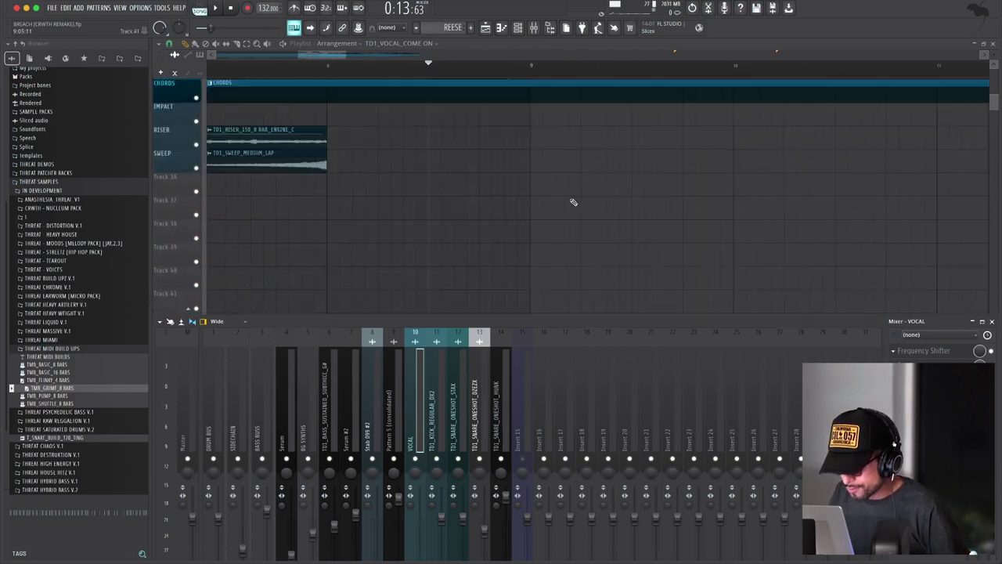
pyautogui.scroll(2, 573, 202)
pyautogui.scroll(4, 573, 202)
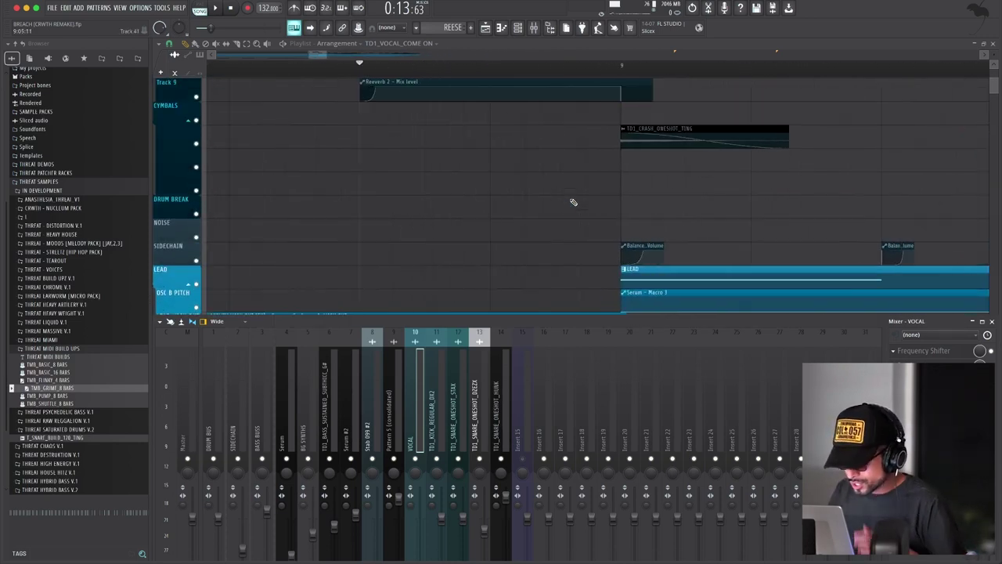
pyautogui.scroll(-3, 573, 202)
pyautogui.scroll(-5, 572, 202)
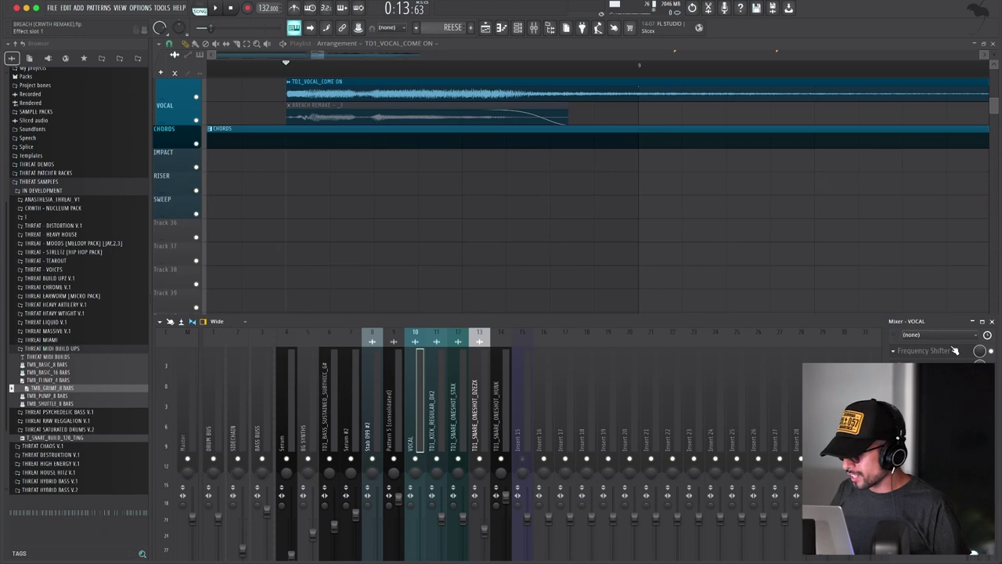
pyautogui.click(993, 322)
pyautogui.scroll(10, 645, 248)
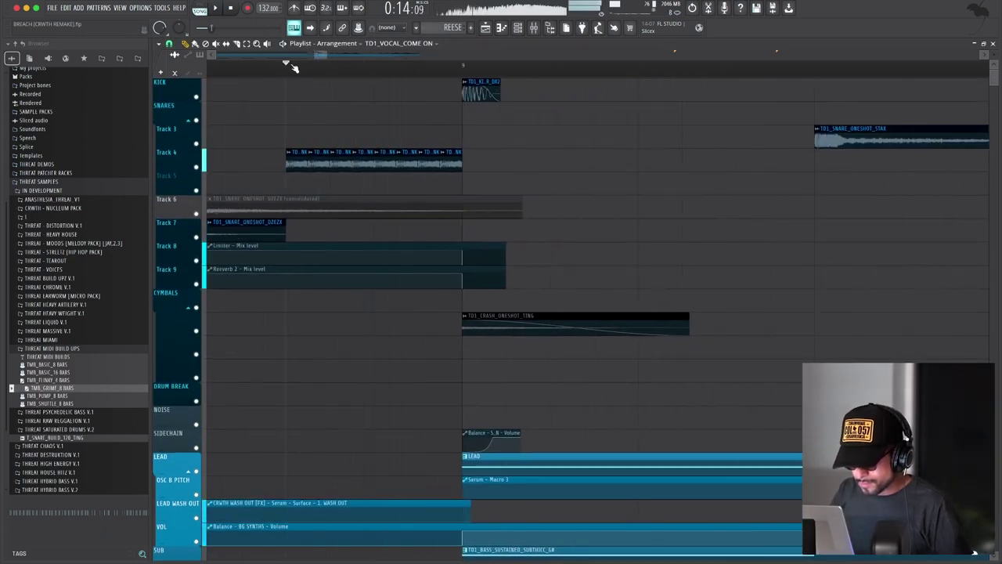
# Step: Set the playlist snap to 1/2 step, and pick and play the repeated snare one-shots on Track 4 before bar 9
pyautogui.click(170, 44)
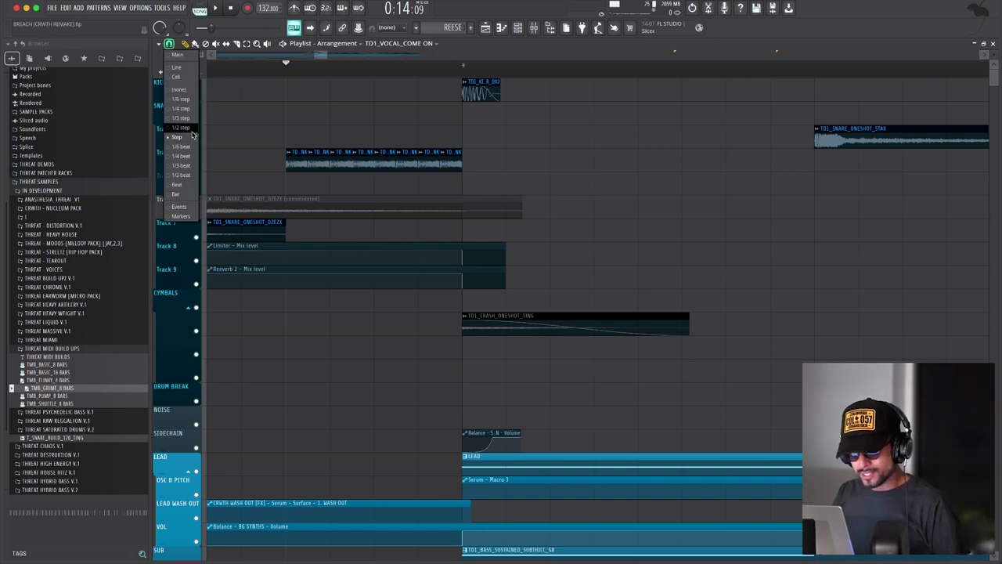
pyautogui.click(182, 127)
pyautogui.hscroll(-2, 276, 163)
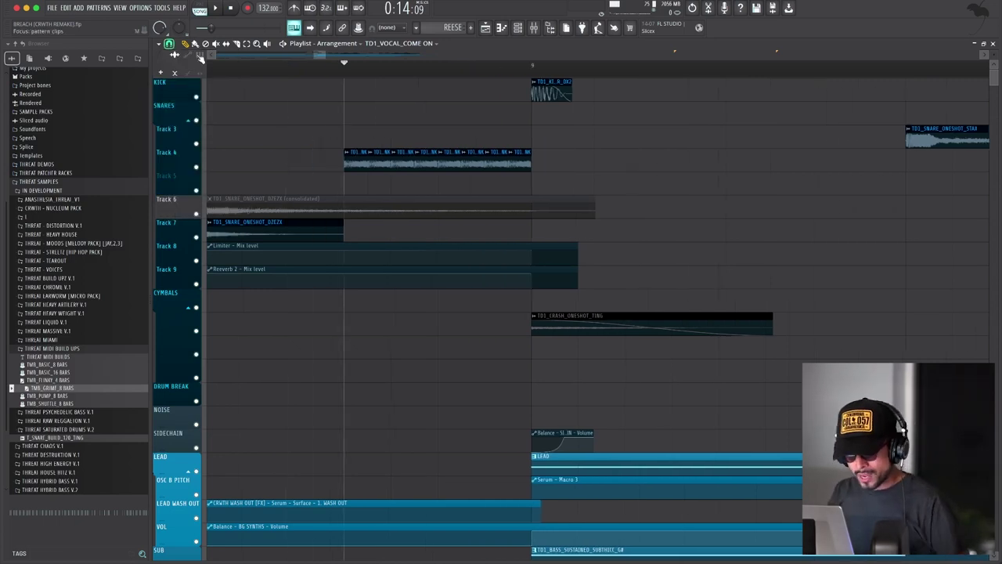
pyautogui.click(171, 45)
pyautogui.click(181, 128)
pyautogui.click(360, 155)
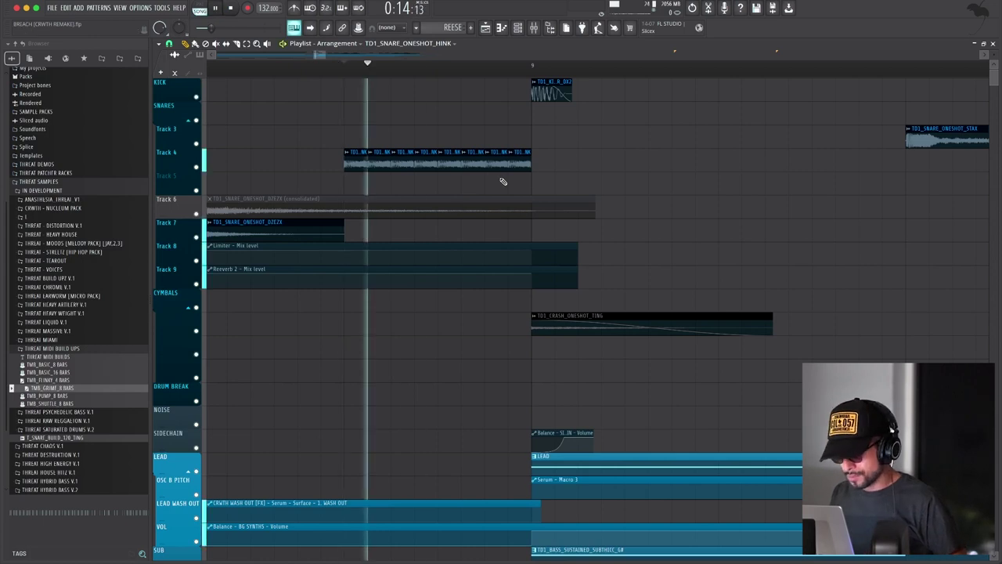
pyautogui.scroll(-5, 458, 181)
pyautogui.scroll(2, 470, 172)
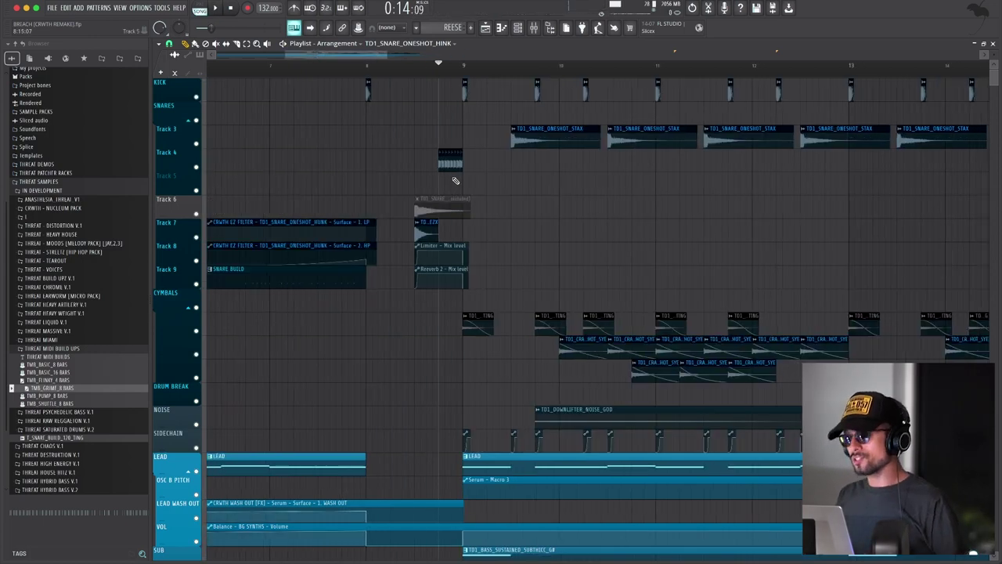
# Step: Place the playhead at bar 8, start playback into the drop and save the project
pyautogui.scroll(-3, 515, 146)
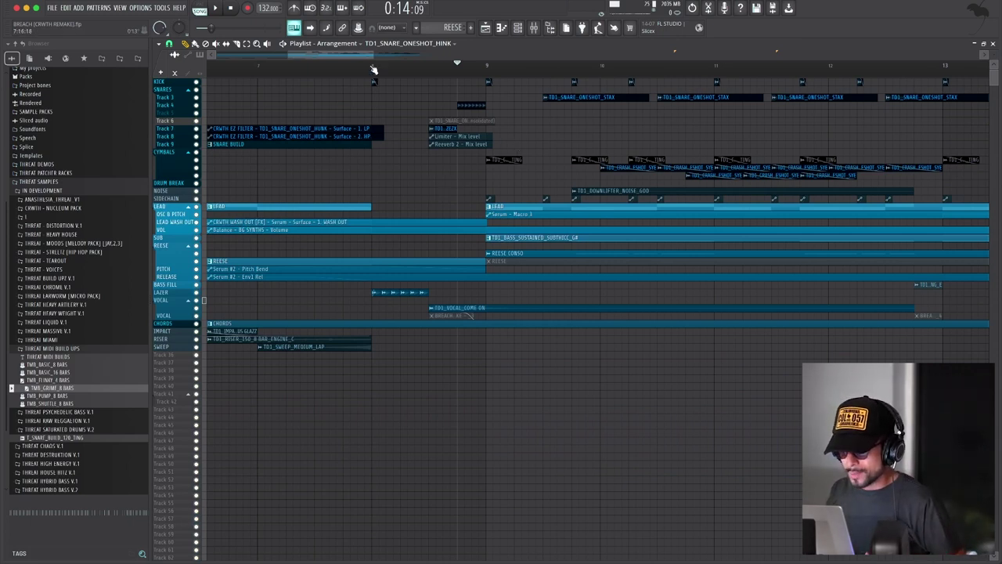
pyautogui.scroll(-3, 433, 117)
pyautogui.scroll(3, 439, 117)
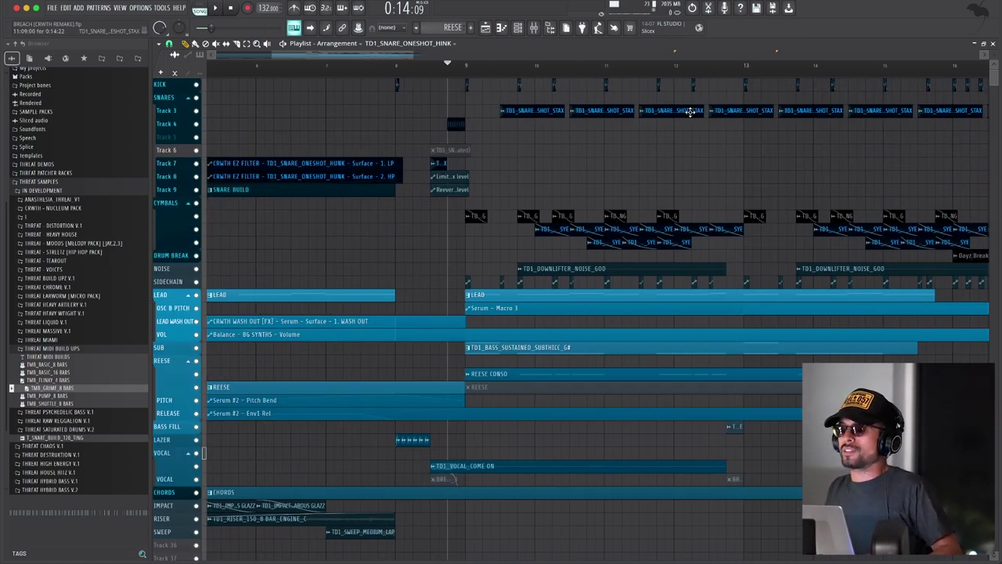
pyautogui.scroll(-2, 639, 205)
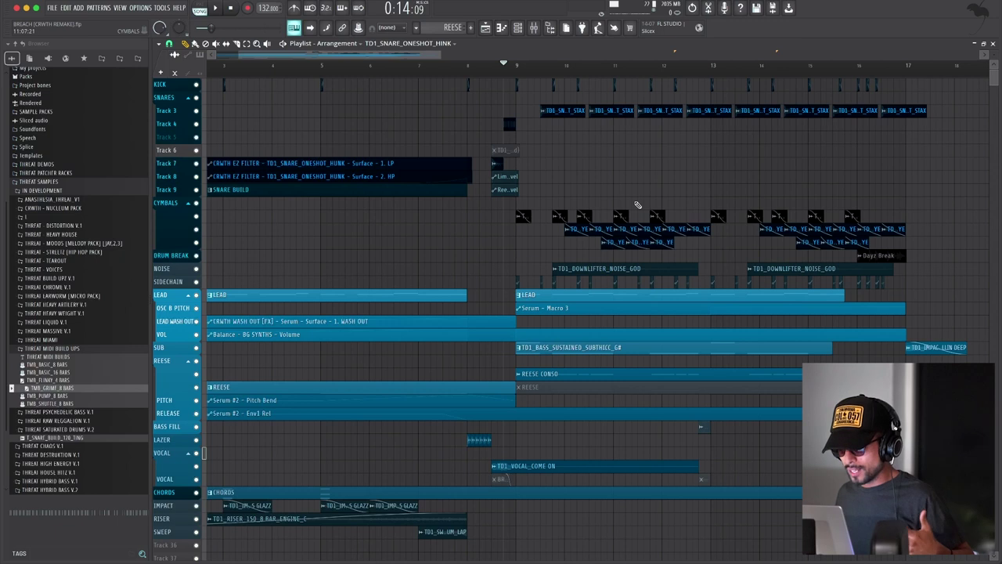
pyautogui.scroll(2, 767, 163)
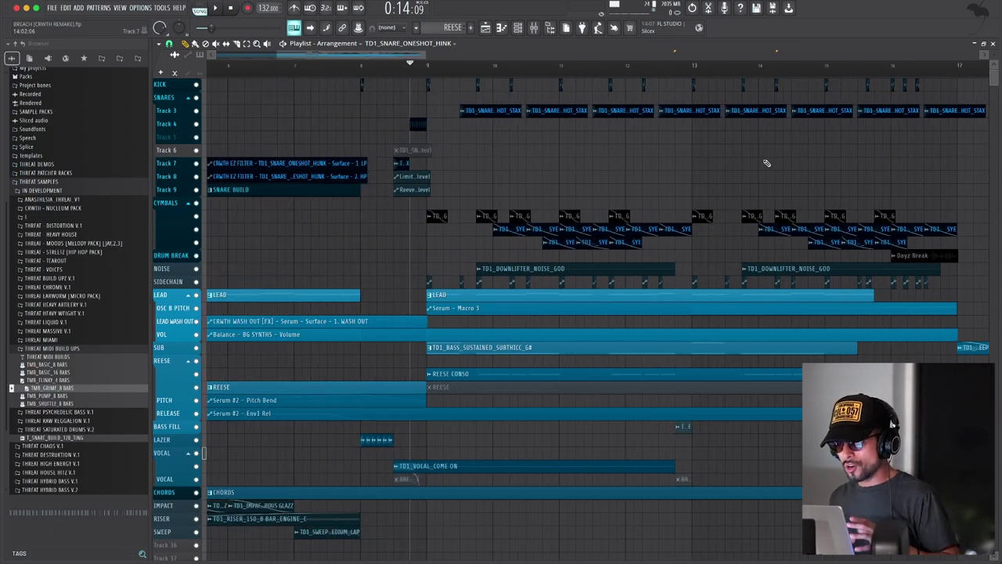
pyautogui.click(363, 76)
pyautogui.scroll(2, 494, 174)
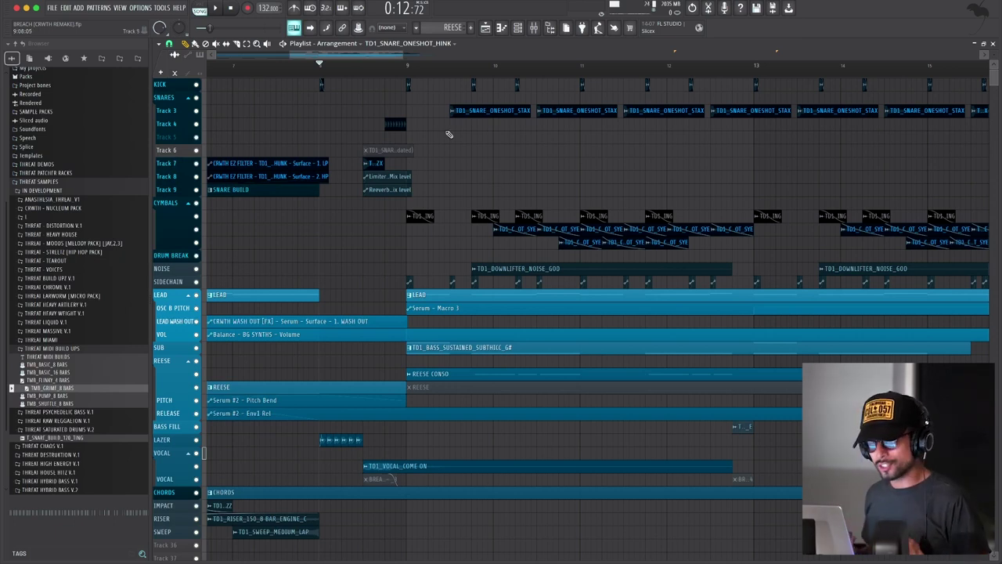
pyautogui.press('space')
pyautogui.press('super+s')
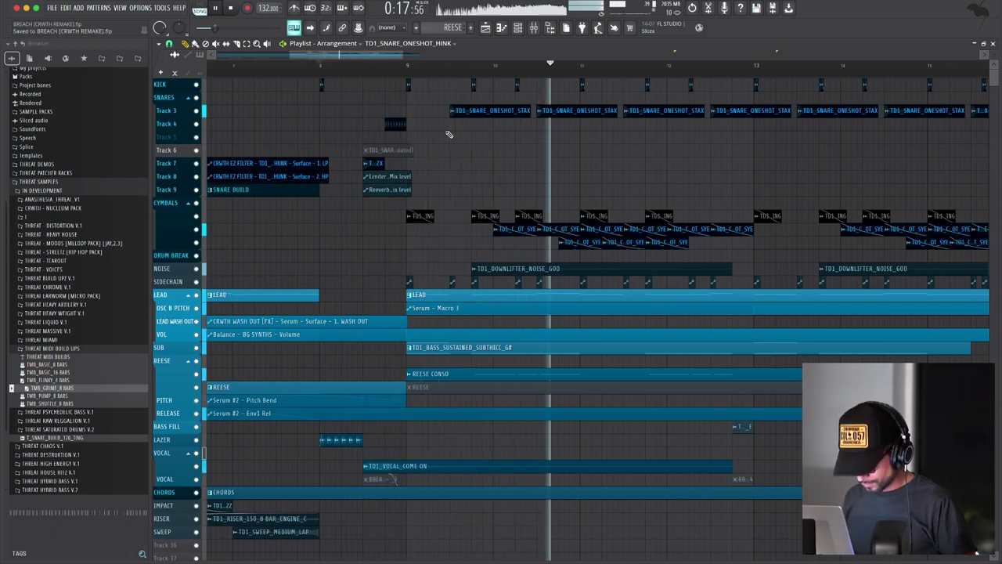
# Step: Listen to the full drop through to bar 17 while following its layers, and stop playback
pyautogui.scroll(-3, 513, 155)
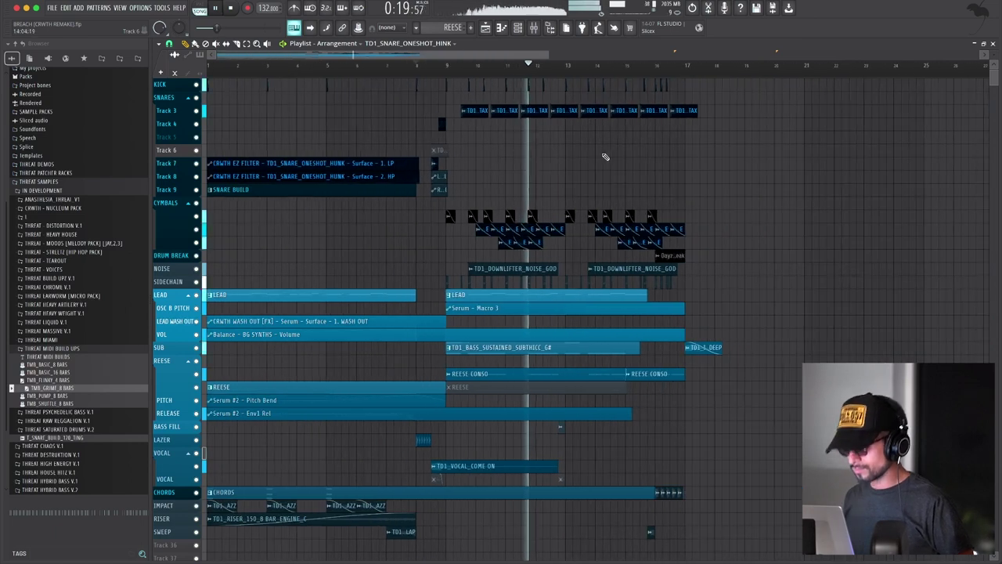
pyautogui.scroll(3, 546, 157)
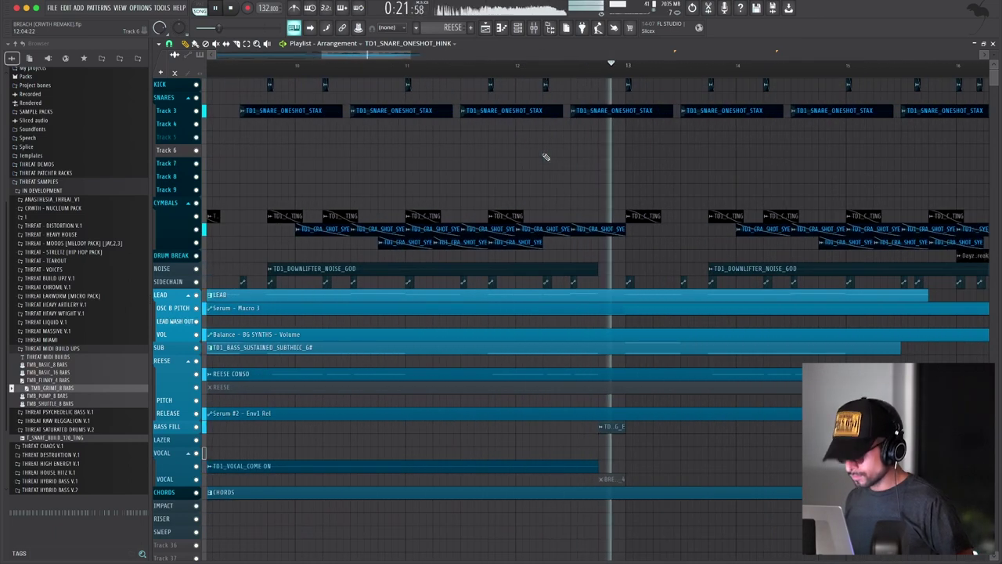
pyautogui.scroll(-2, 546, 157)
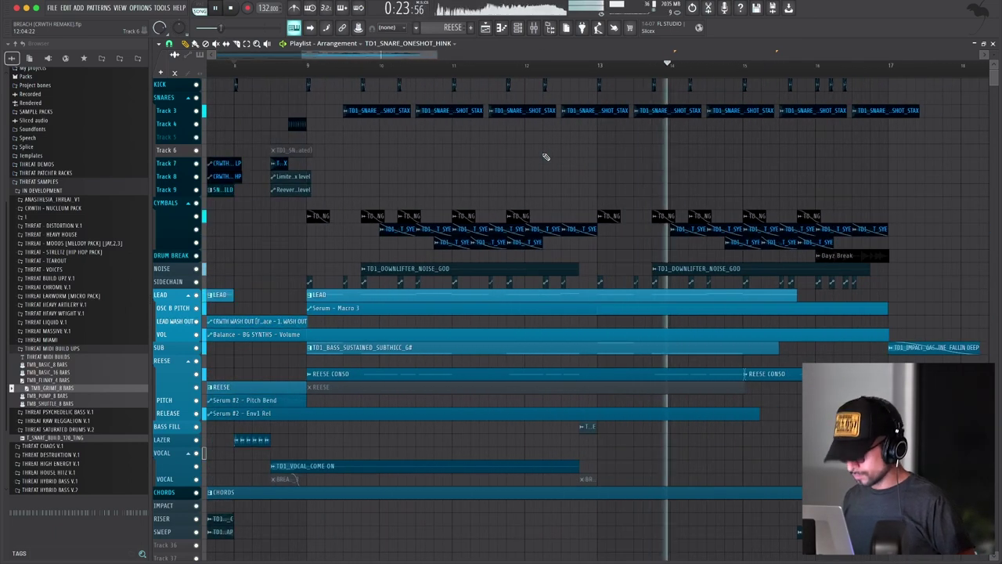
pyautogui.scroll(-2, 546, 157)
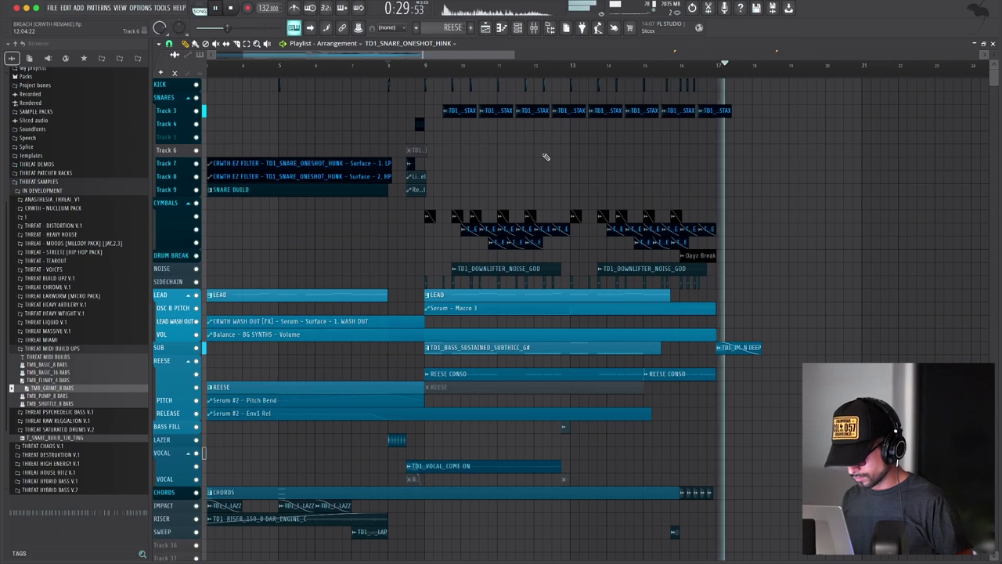
pyautogui.press('space')
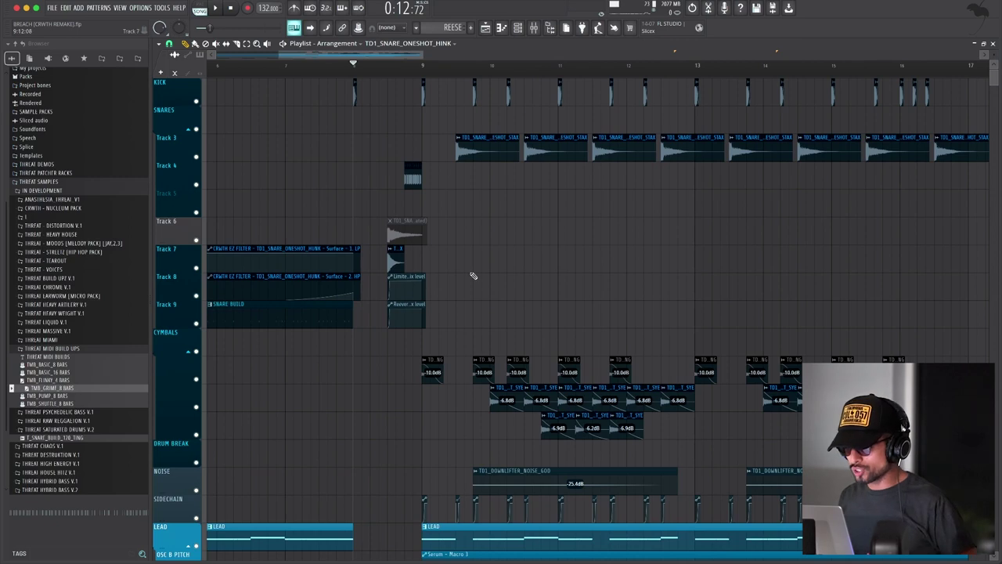
# Step: Inspect the TD1_KICK_REGULAR_DX2 sample on the first kick at bar 9 and close its window
pyautogui.scroll(6, 473, 276)
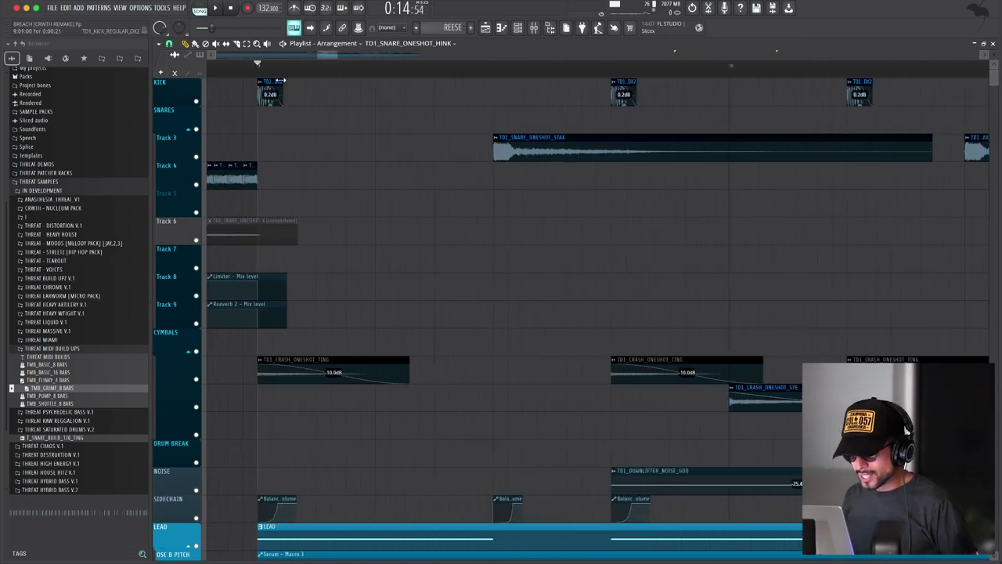
pyautogui.doubleClick(278, 81)
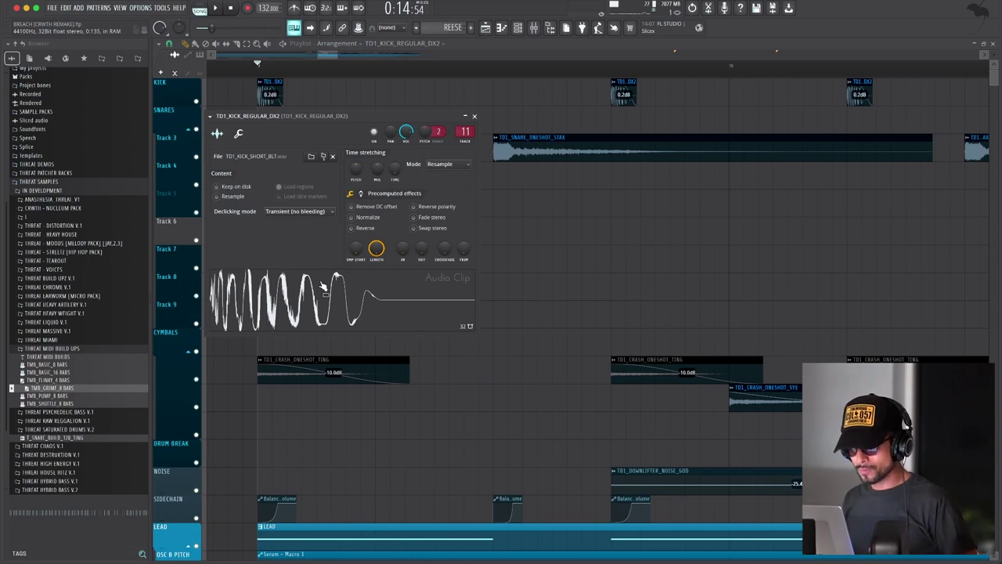
pyautogui.click(277, 82)
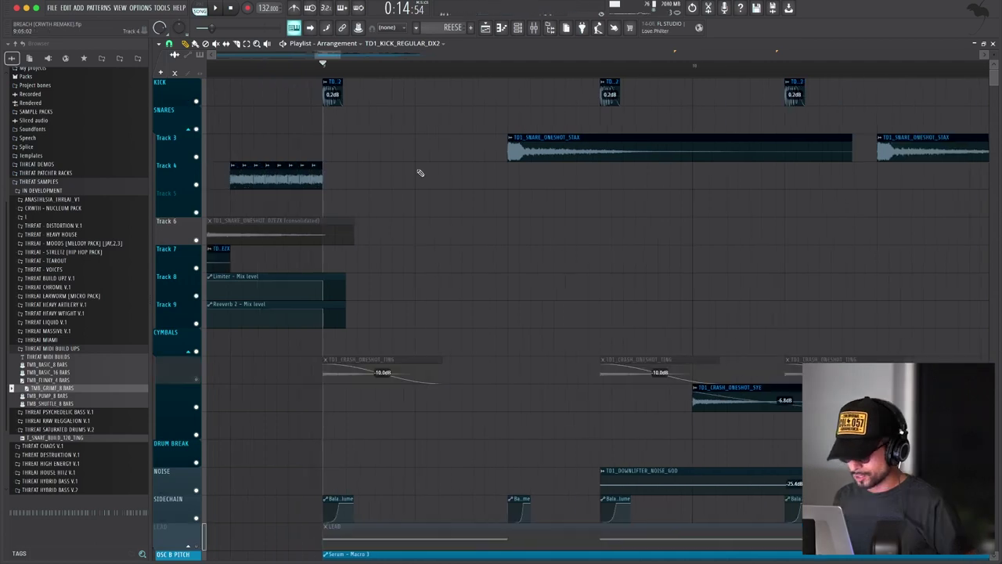
# Step: Inspect the TD1_SNARE_ONESHOT_STAX sample on Track 3, close its window, and briefly play the drums from bar 9
pyautogui.scroll(-2, 419, 171)
pyautogui.hscroll(1, 368, 136)
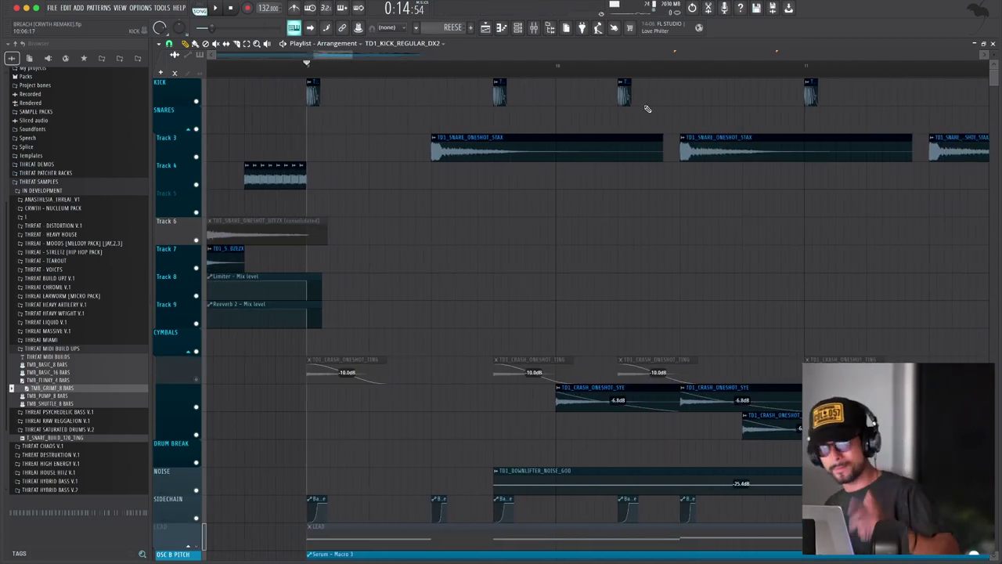
pyautogui.doubleClick(478, 141)
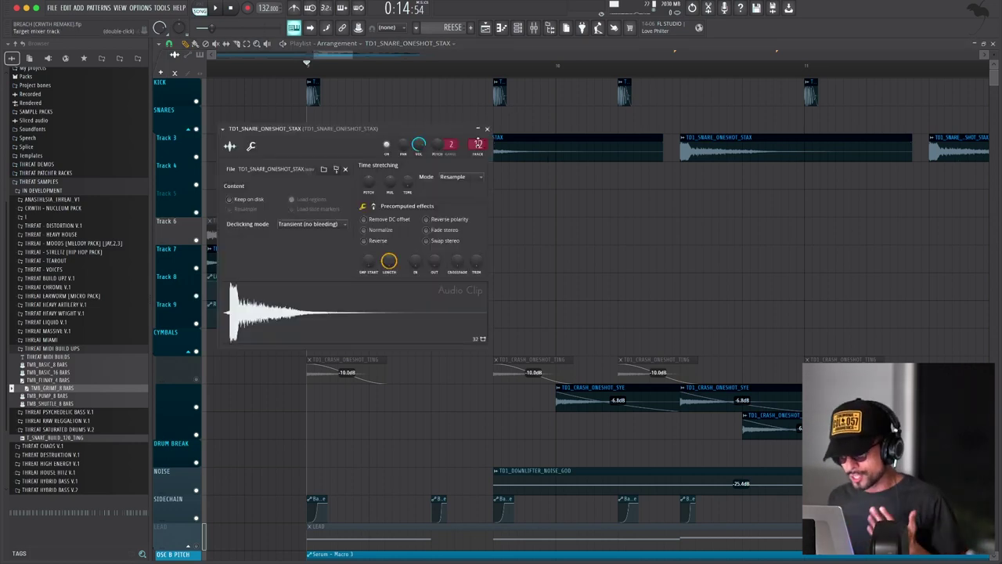
pyautogui.moveTo(387, 129); pyautogui.dragTo(387, 235)
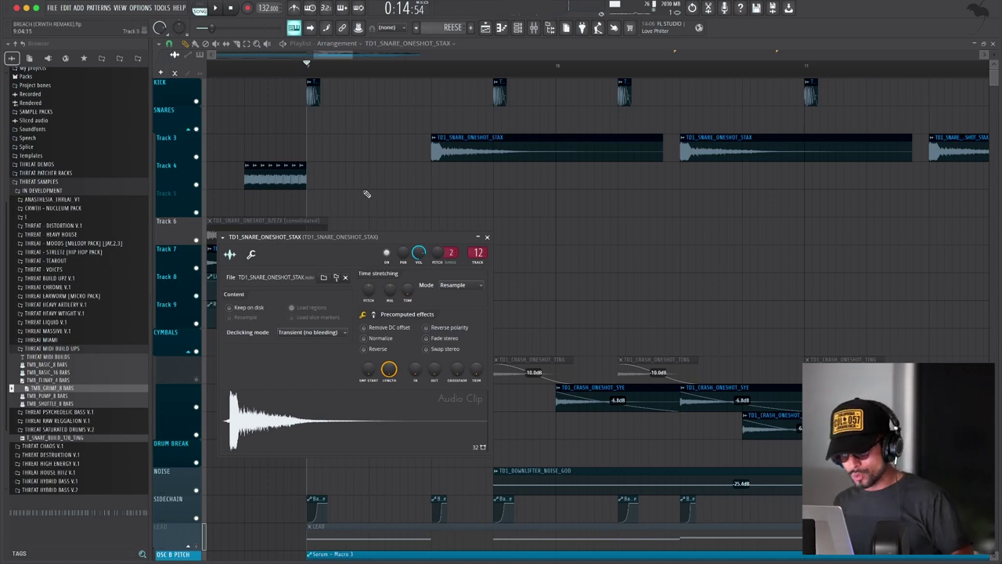
pyautogui.rightClick(234, 417)
pyautogui.click(274, 449)
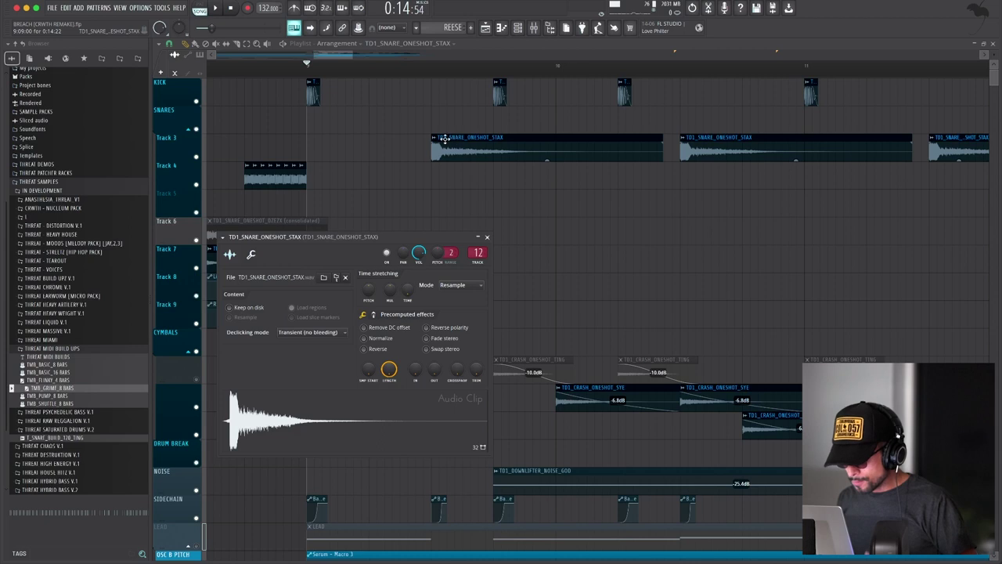
pyautogui.press('Escape')
pyautogui.press('space')
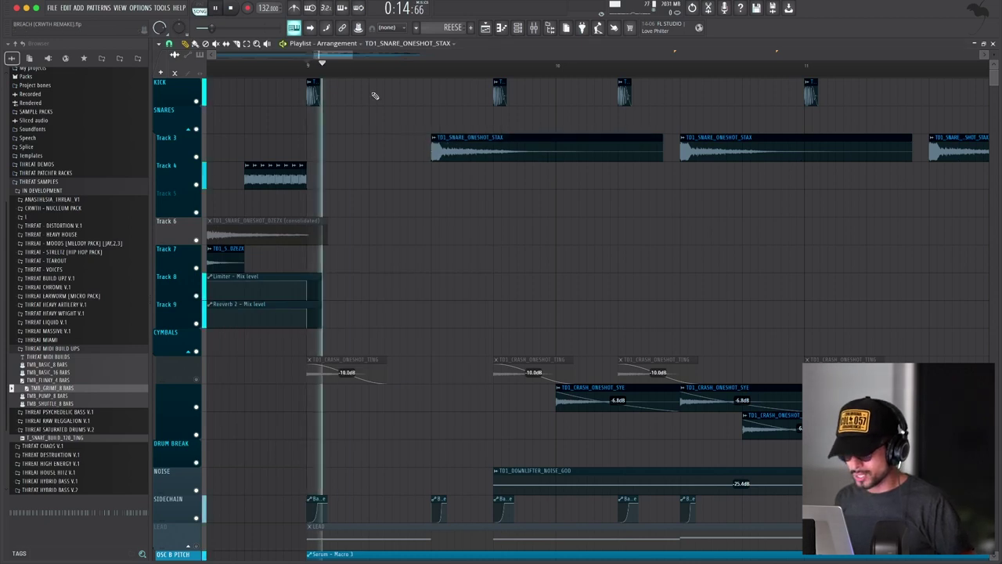
pyautogui.press('space')
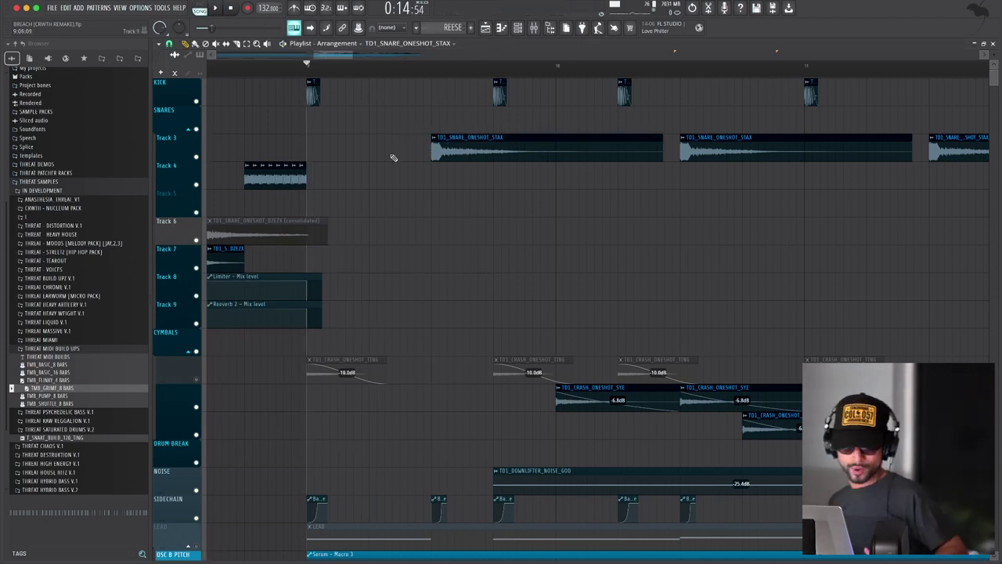
# Step: Unmute the TD1_CRASH_ONESHOT_TING track under Cymbals and play it with the kick and snare from bar 9
pyautogui.scroll(-5, 372, 254)
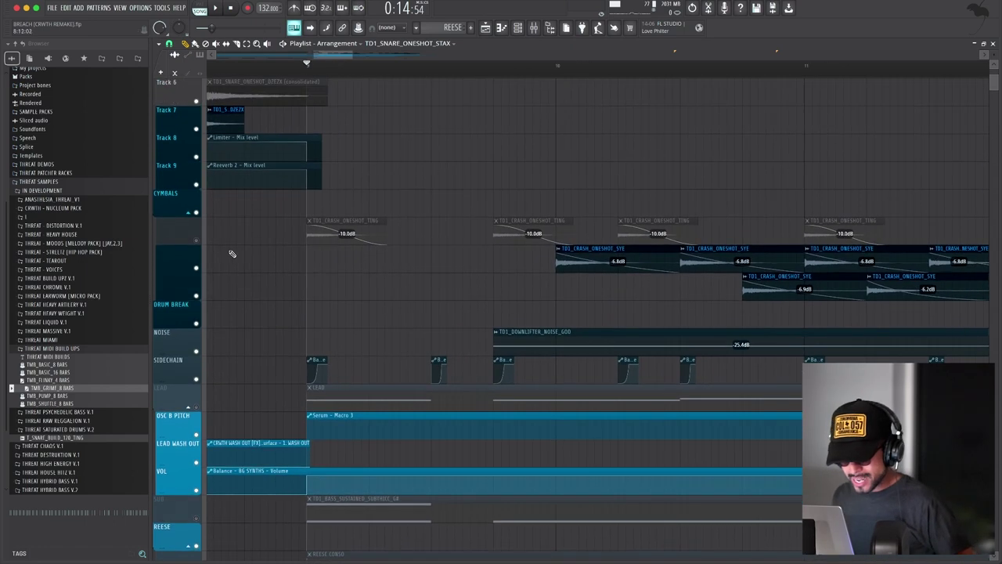
pyautogui.click(197, 241)
pyautogui.scroll(2, 314, 257)
pyautogui.scroll(2, 314, 258)
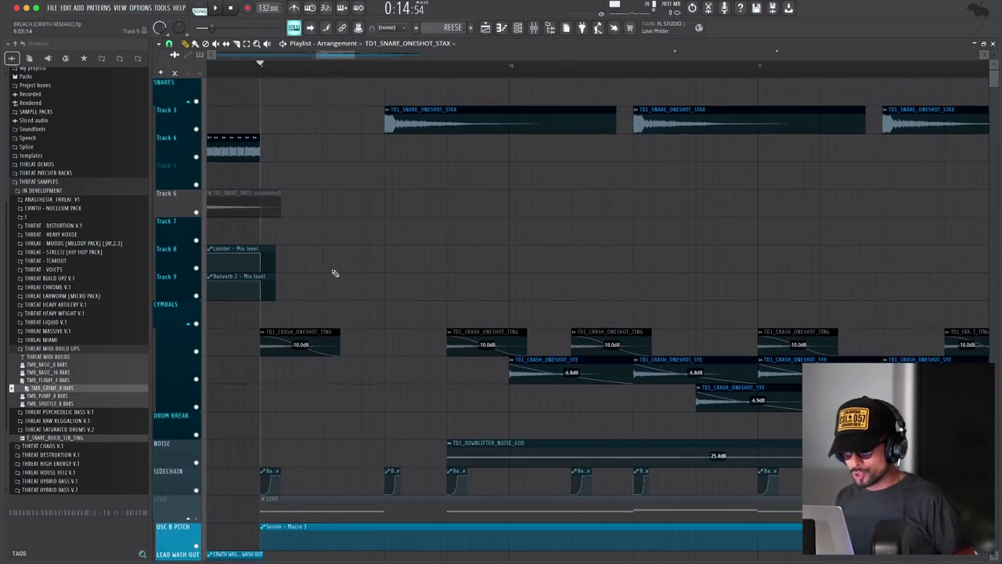
pyautogui.scroll(1, 335, 273)
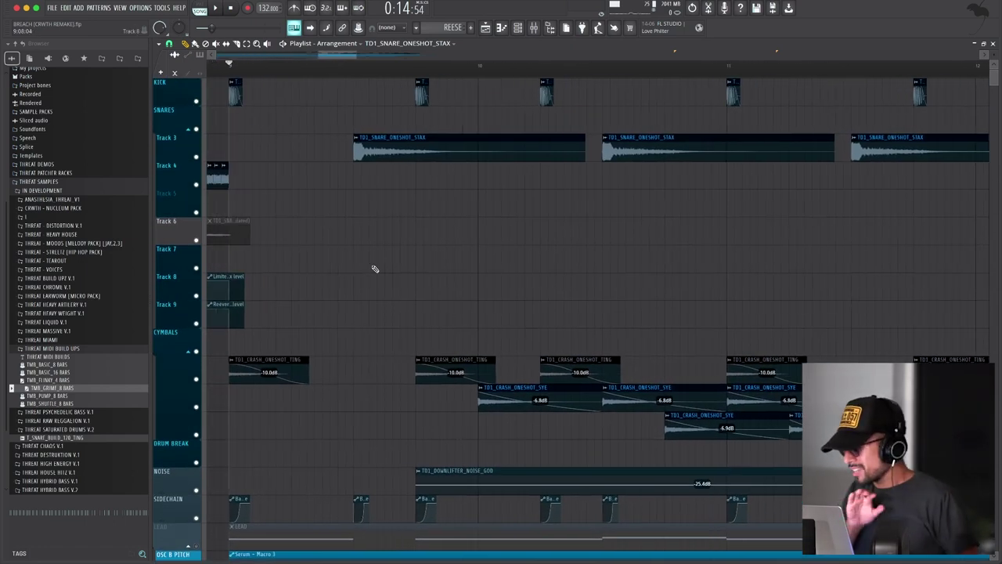
pyautogui.press('space')
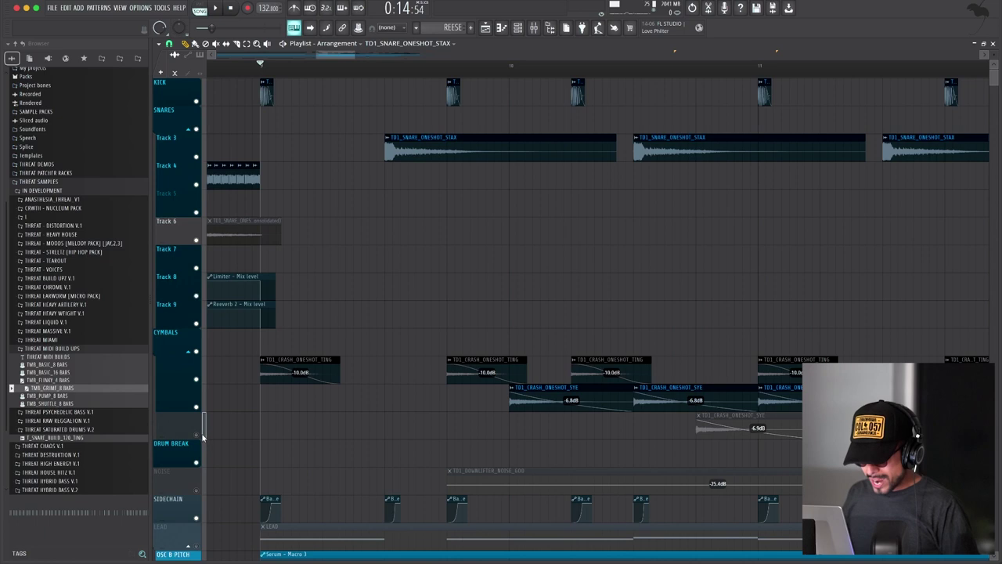
# Step: Unmute the lower TD1_CRASH_ONESHOT_SYE track and play the layered crashes from the second kick after bar 9
pyautogui.click(197, 434)
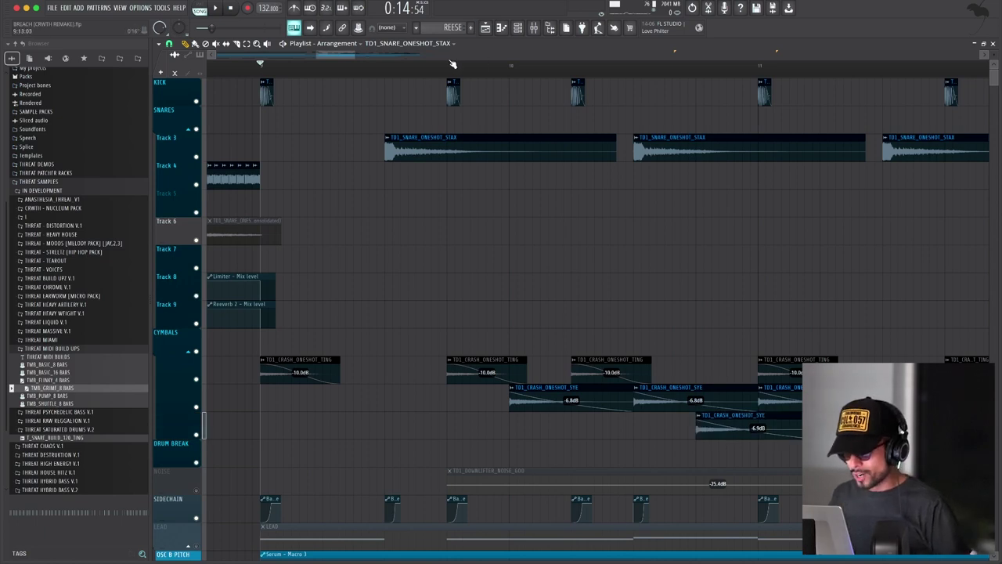
pyautogui.click(452, 64)
pyautogui.press('space')
pyautogui.scroll(1, 597, 261)
pyautogui.scroll(-3, 391, 301)
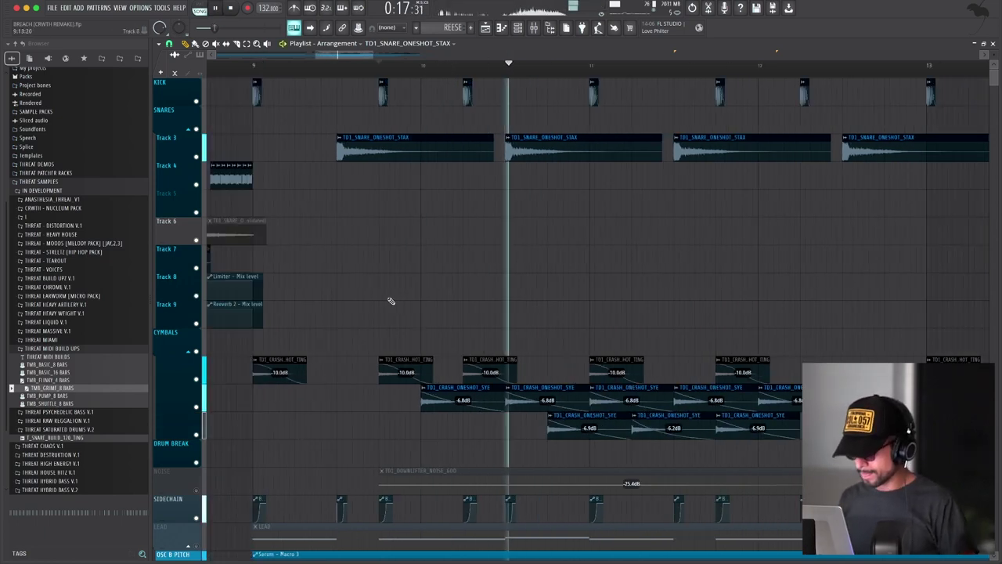
pyautogui.scroll(-2, 390, 301)
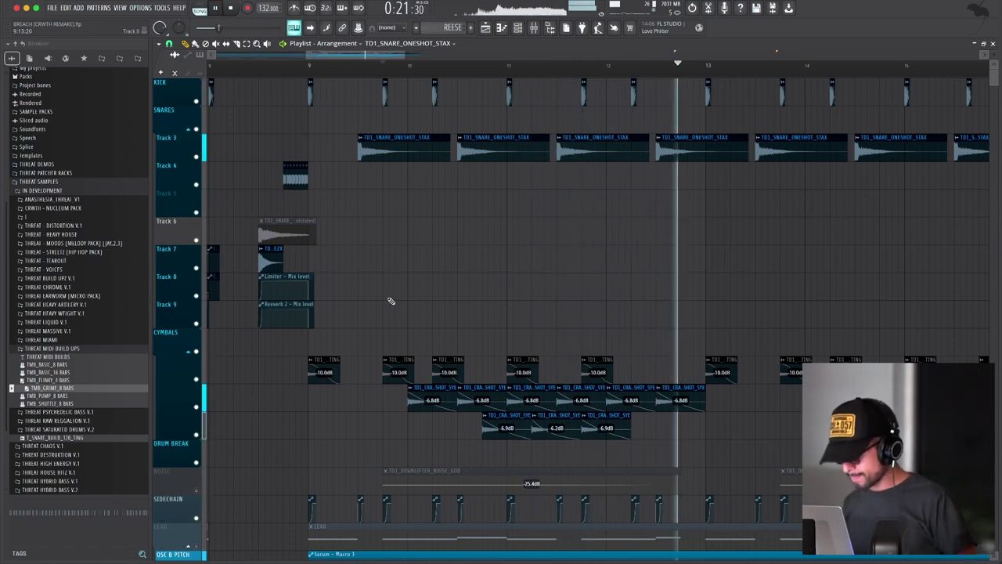
pyautogui.press('space')
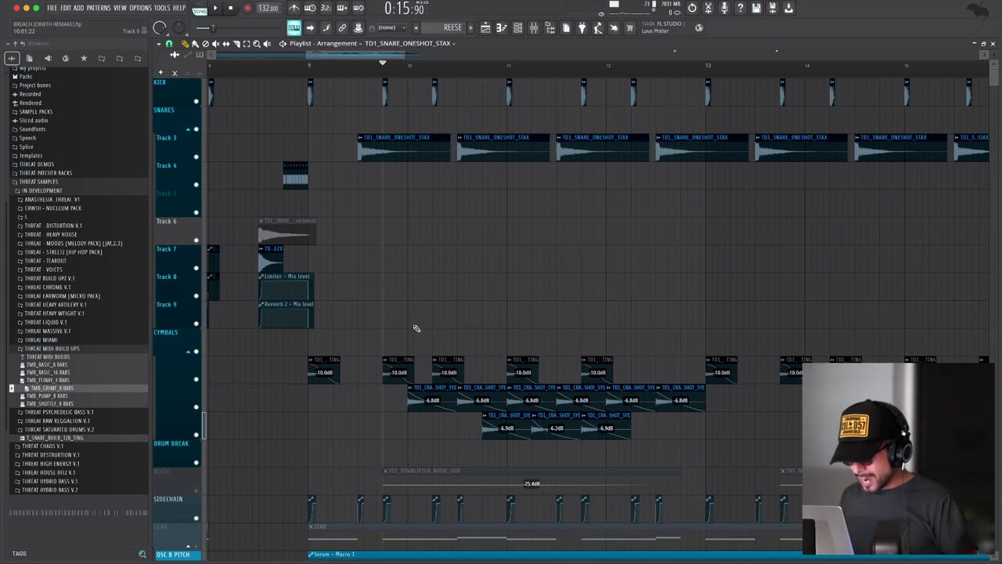
# Step: Play the unmuted Noise track from just before bar 10, inspect the TD1_DOWNLIFTER_NOISE_GOD sample, and close its window
pyautogui.scroll(3, 415, 328)
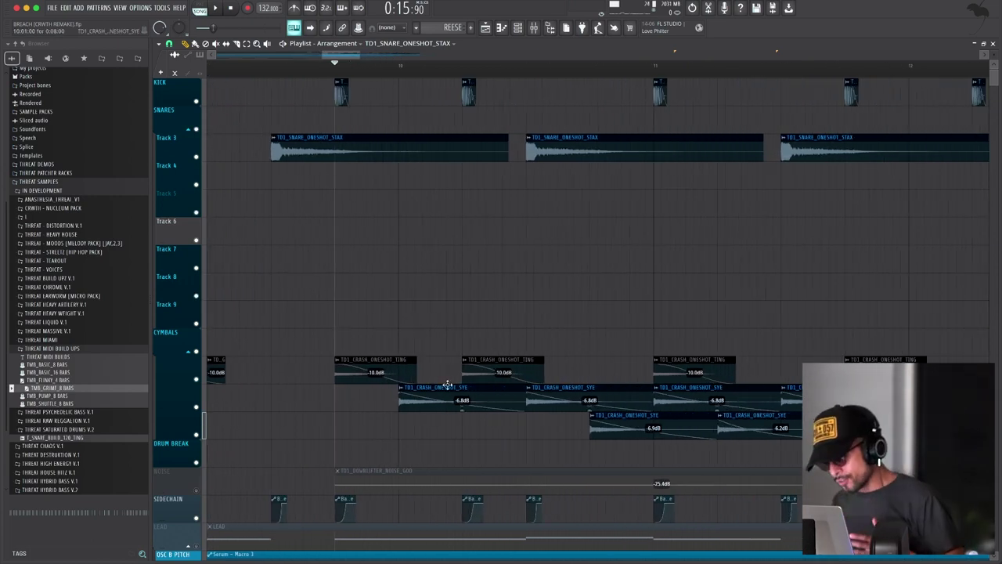
pyautogui.scroll(-5, 448, 376)
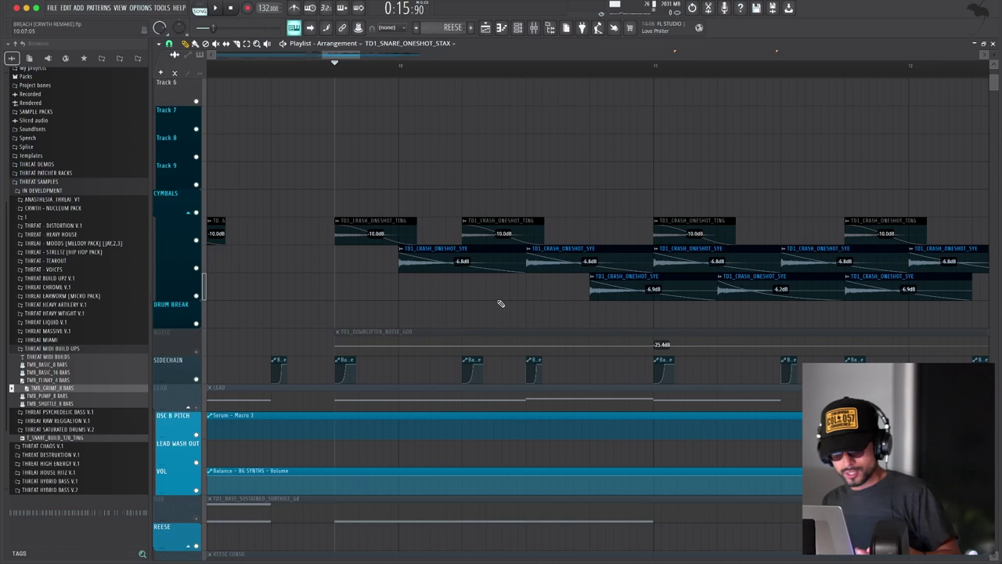
pyautogui.scroll(-4, 501, 304)
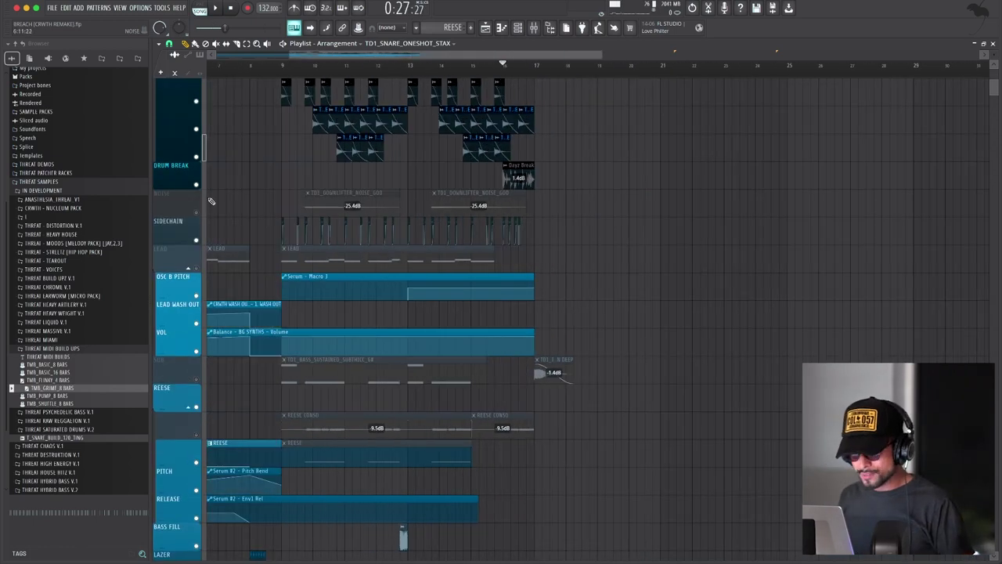
pyautogui.scroll(3, 267, 213)
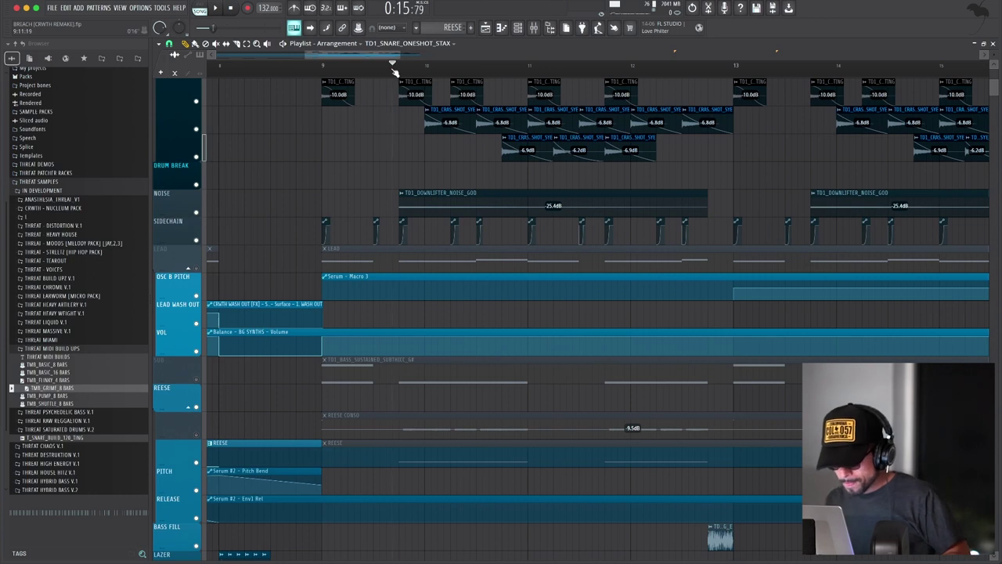
pyautogui.press('space')
pyautogui.click(472, 198)
pyautogui.press('space')
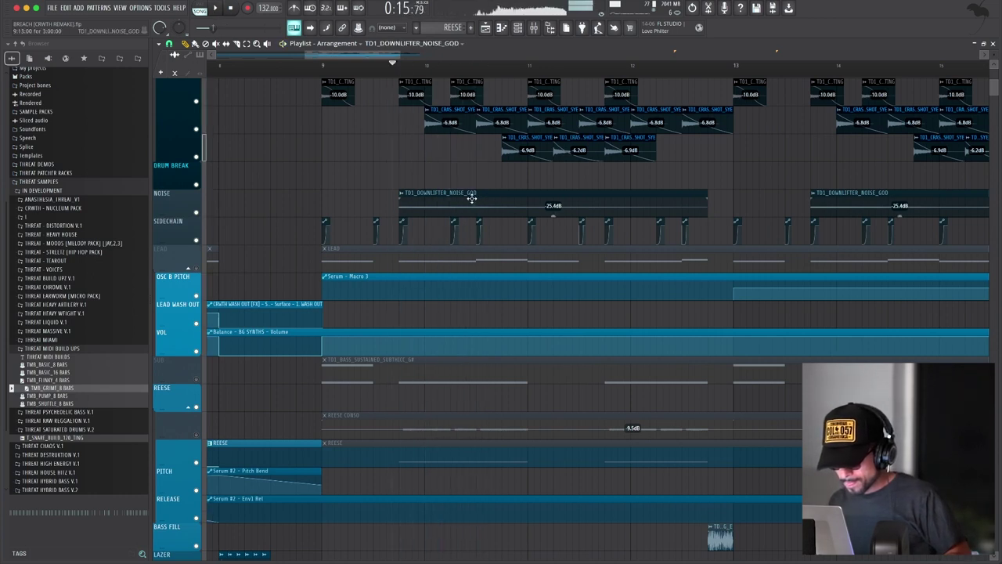
pyautogui.doubleClick(473, 198)
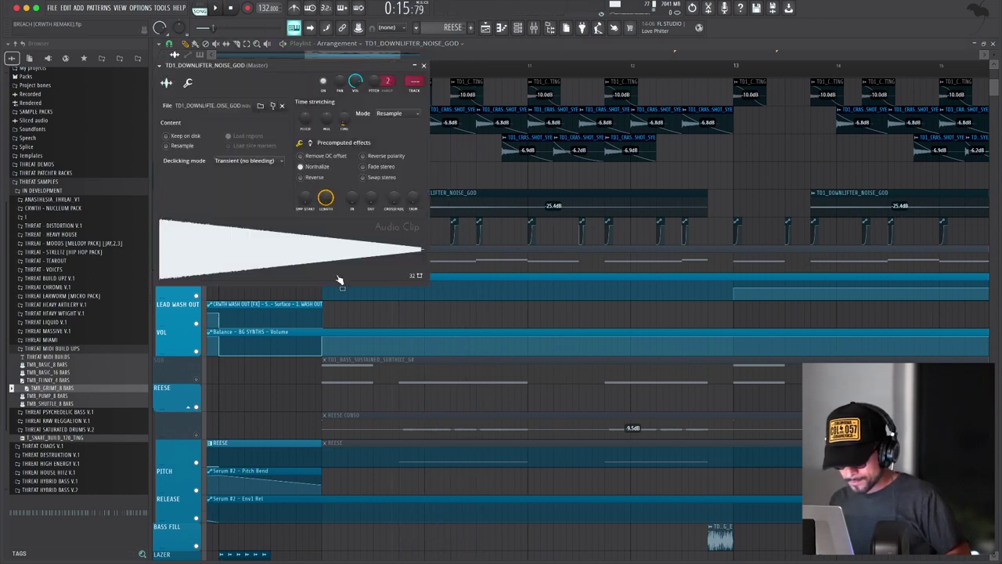
pyautogui.click(424, 65)
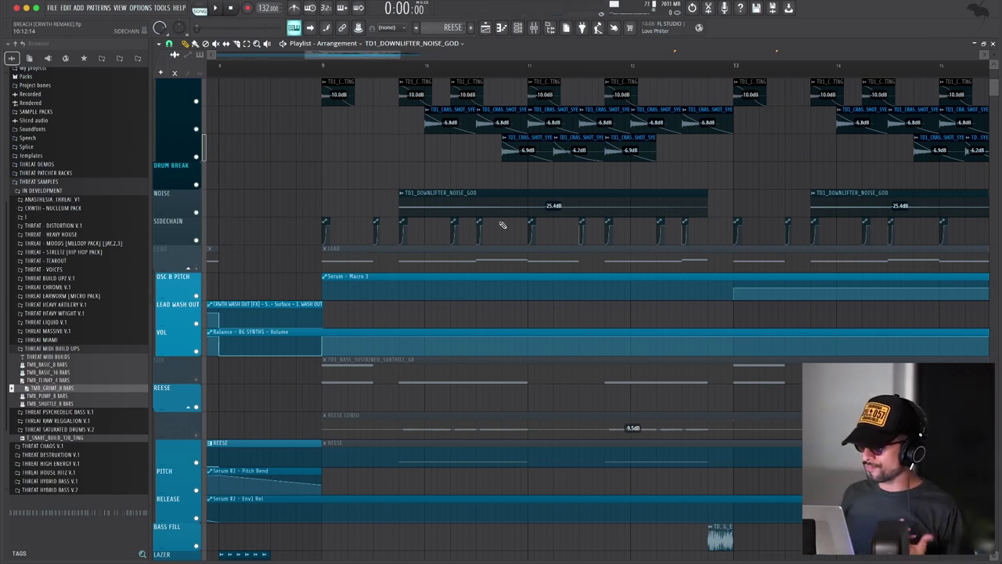
# Step: Play the TD1_SWEEP_MEDIUM_LAP clip into the Dayz Break at bar 16, starting from the beginning of the sweep
pyautogui.scroll(-10, 503, 225)
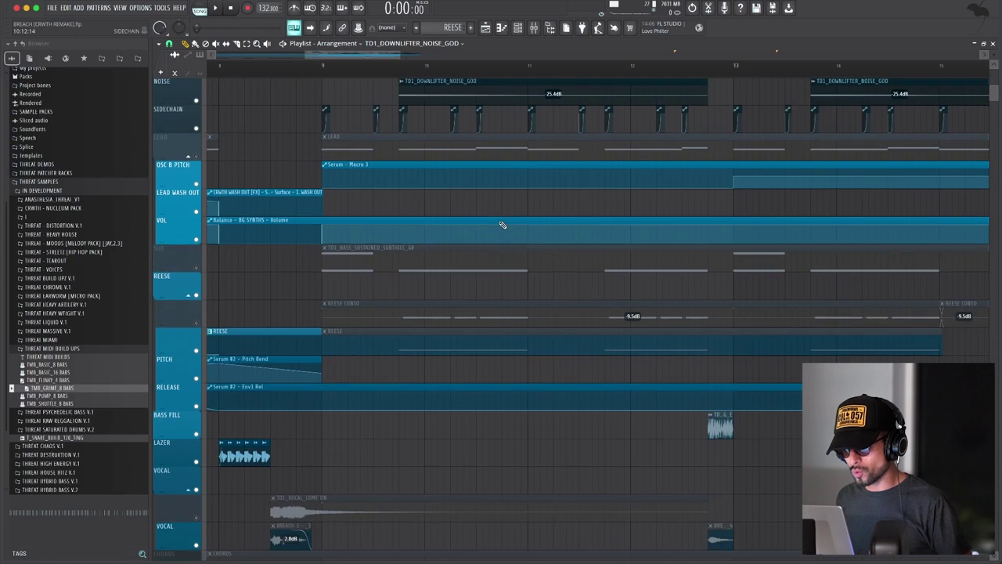
pyautogui.scroll(-5, 503, 226)
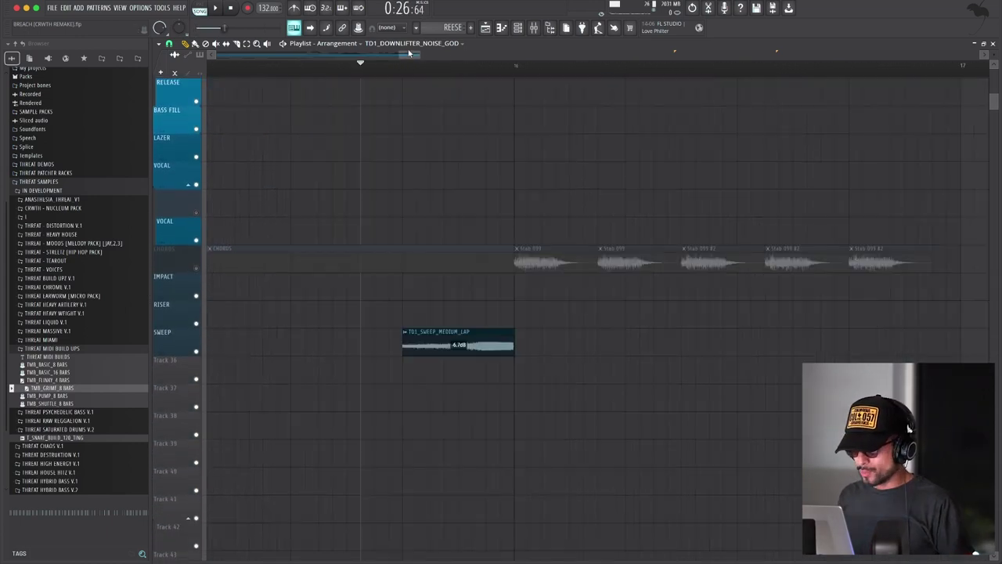
pyautogui.click(405, 66)
pyautogui.scroll(9, 473, 114)
pyautogui.scroll(-3, 473, 115)
pyautogui.scroll(5, 473, 114)
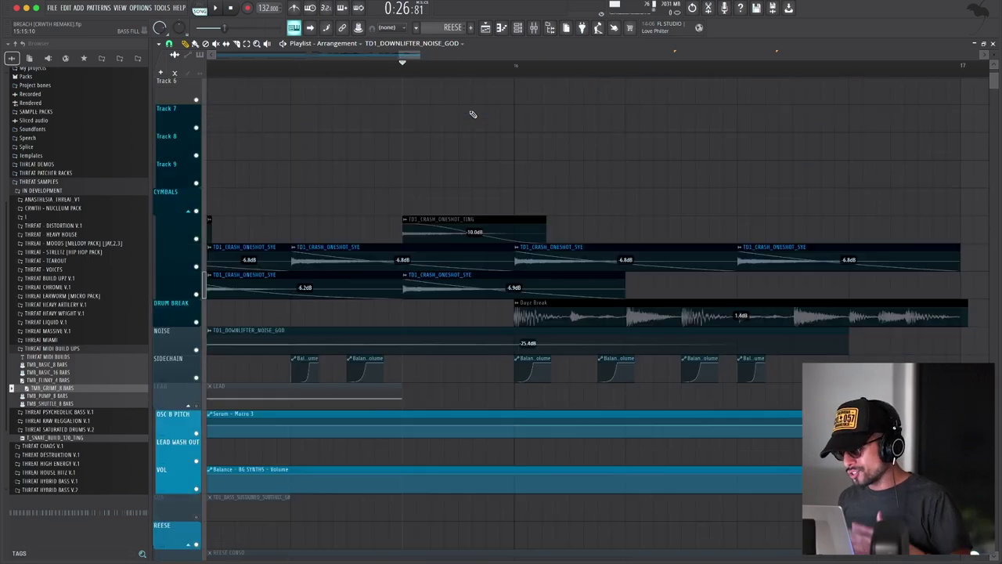
pyautogui.scroll(-5, 473, 114)
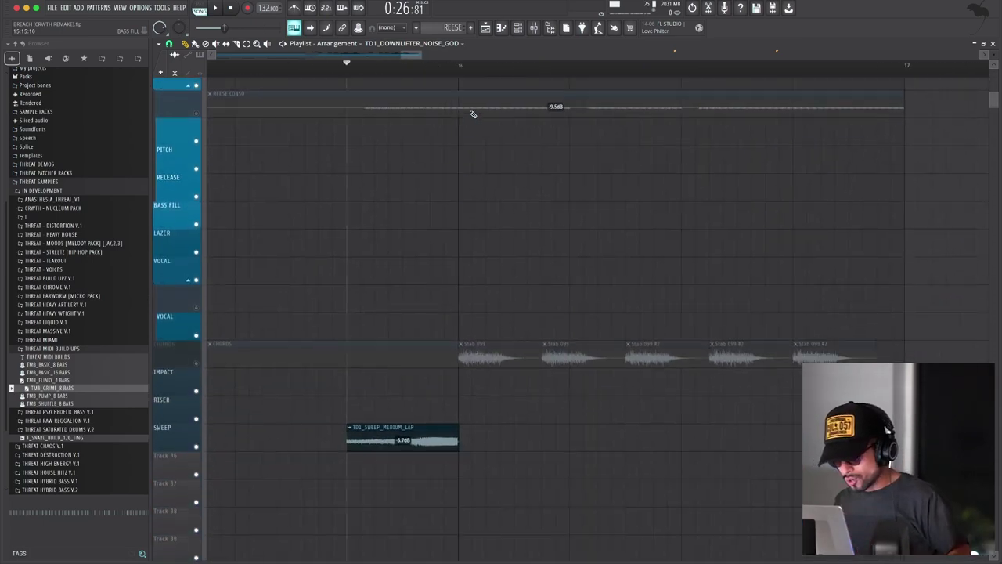
pyautogui.press('space')
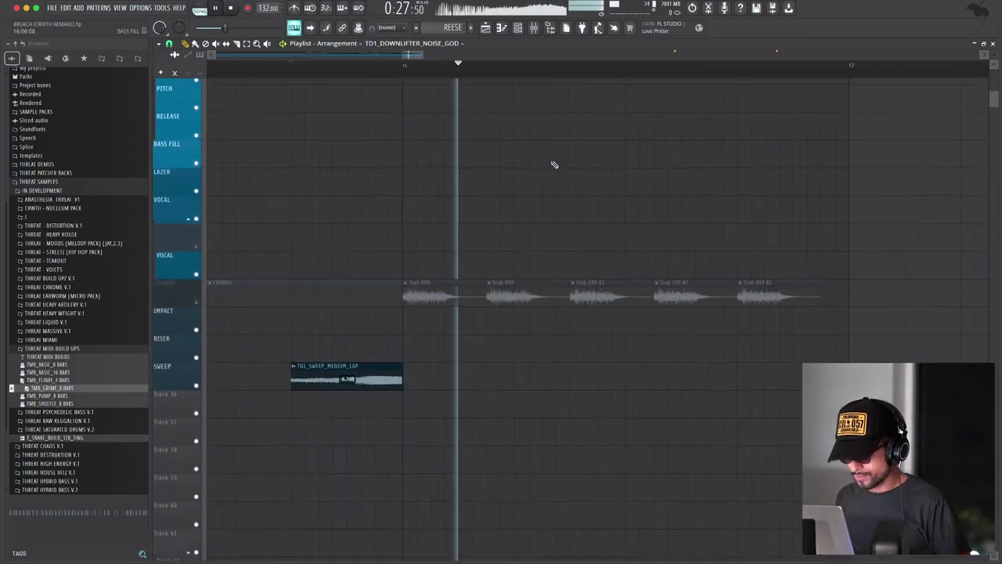
pyautogui.scroll(5, 553, 164)
pyautogui.press('space')
pyautogui.scroll(5, 647, 141)
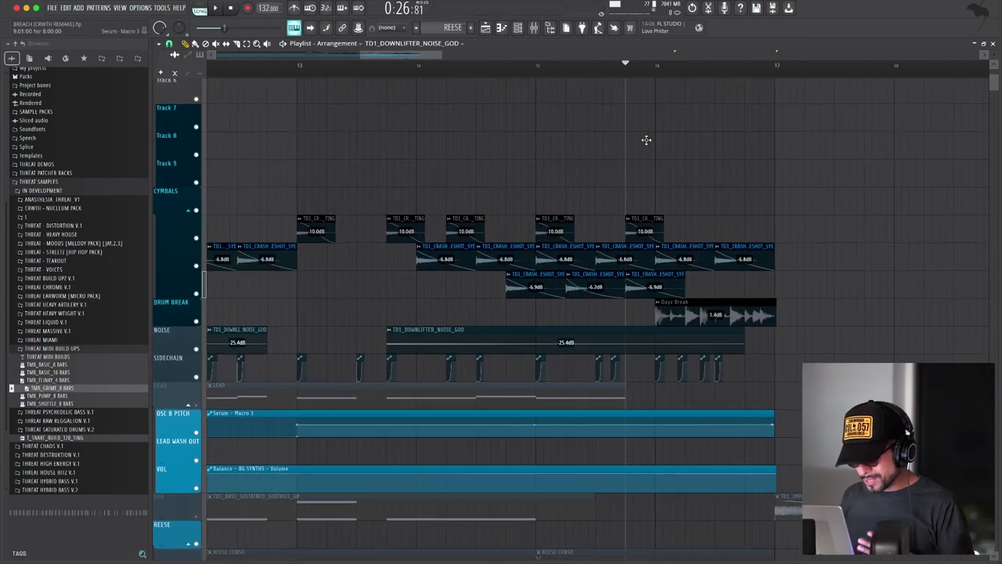
# Step: Unmute the Lead track, play it with the drums from bar 9, and look through the channel rack's audio channels
pyautogui.click(196, 156)
pyautogui.scroll(2, 398, 179)
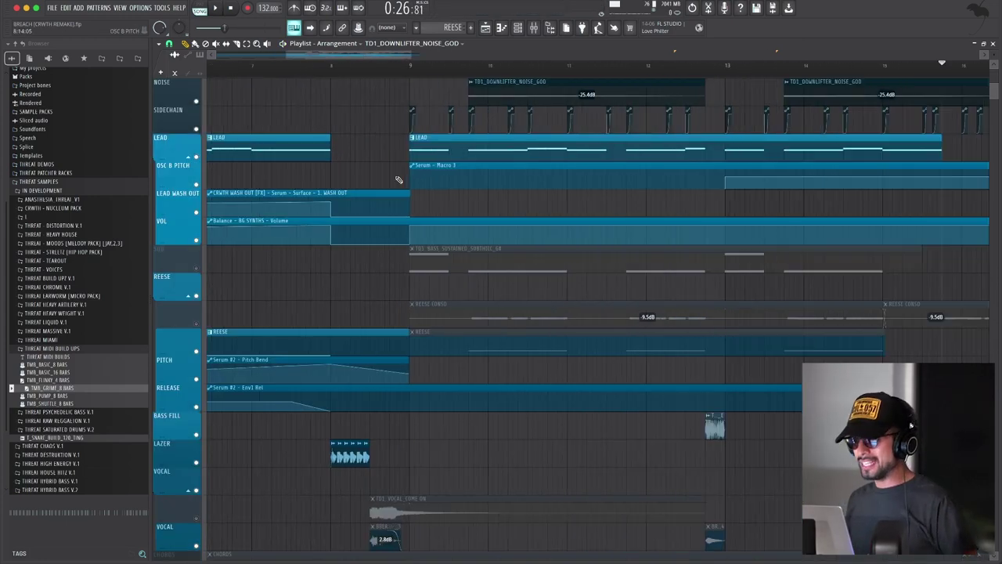
pyautogui.click(409, 63)
pyautogui.press('space')
pyautogui.press('F6')
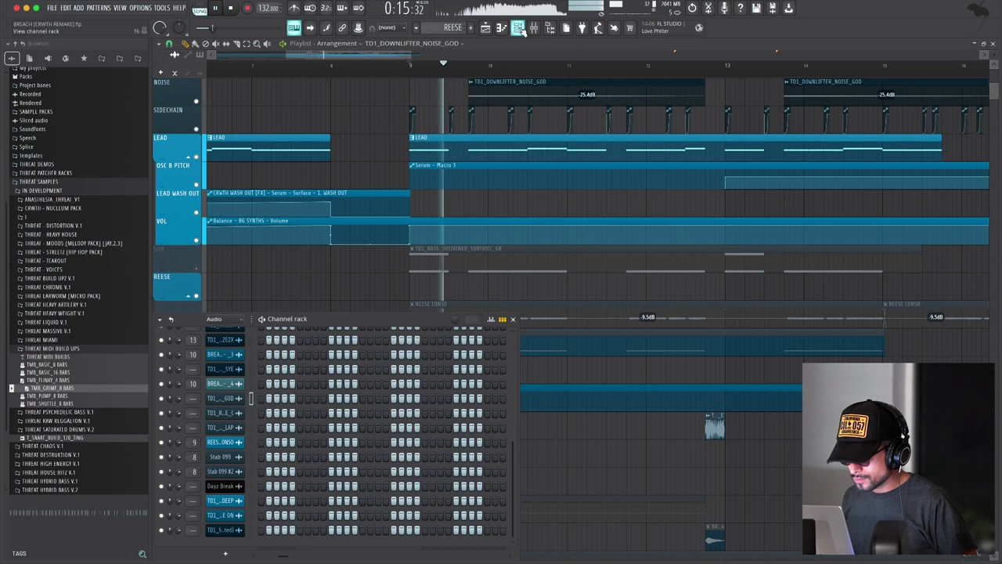
pyautogui.scroll(7, 312, 400)
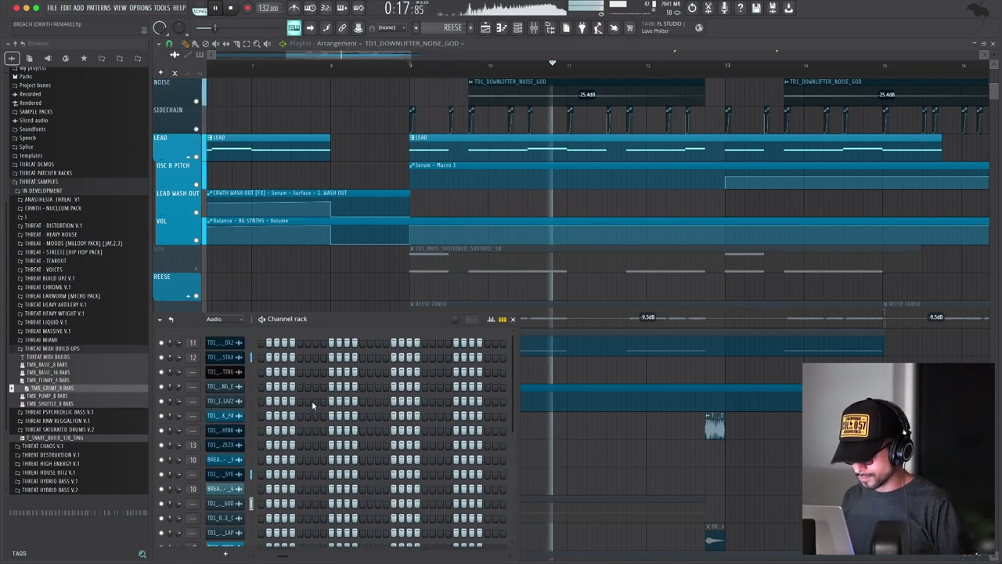
pyautogui.press('space')
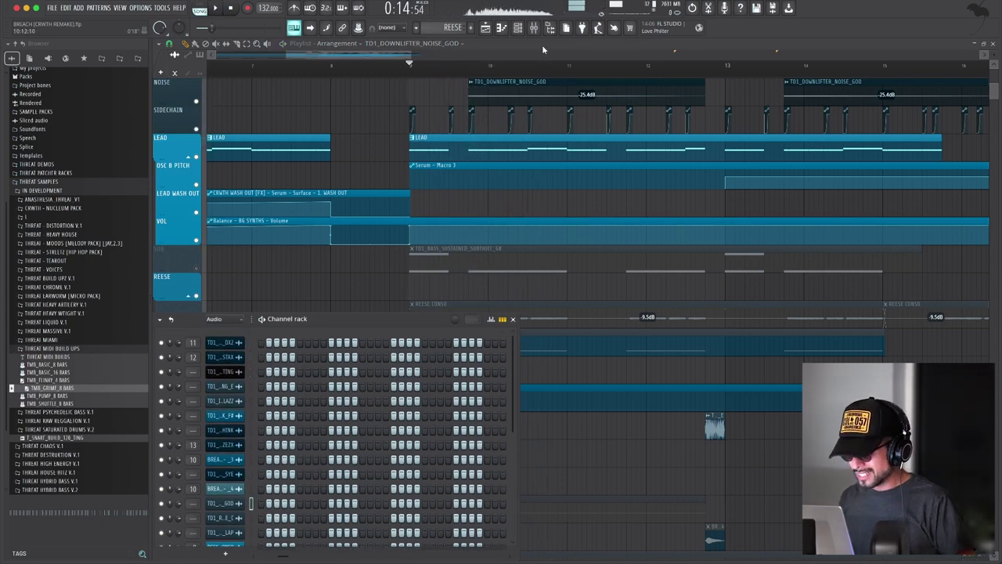
pyautogui.press('F6')
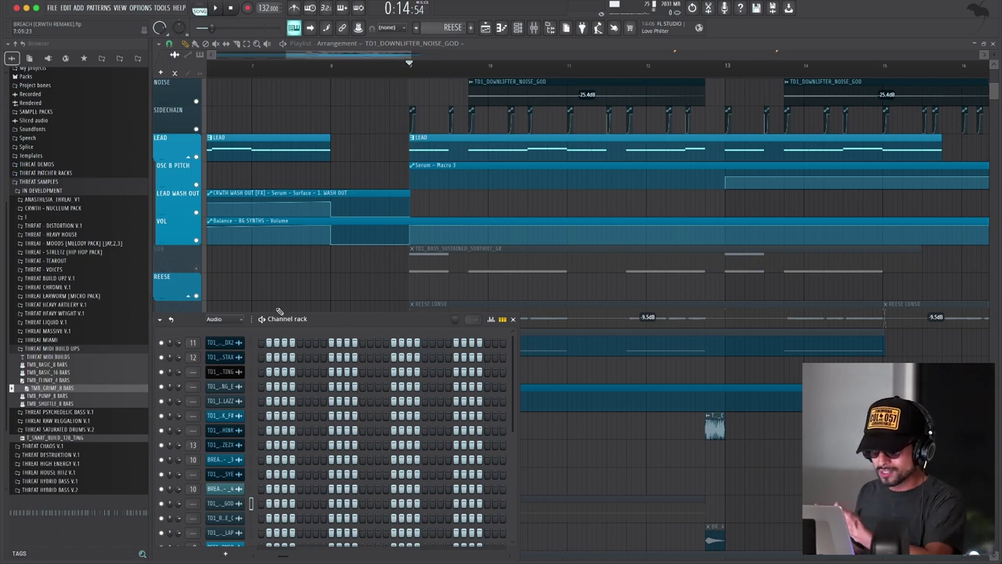
# Step: Open the LEAD pattern in the piano roll, play its notes from the start, and close the piano roll
pyautogui.doubleClick(529, 155)
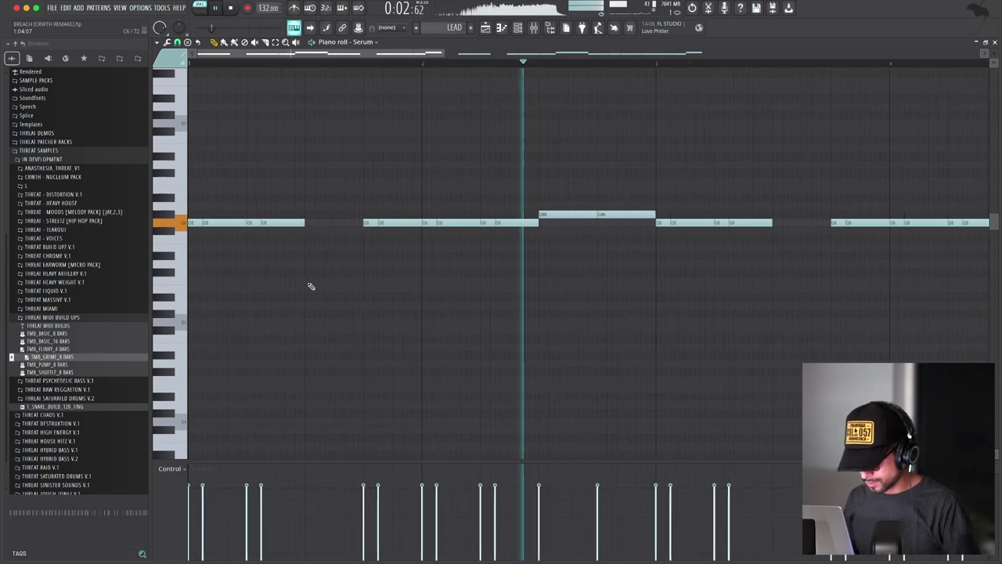
pyautogui.press('space')
pyautogui.press('F9')
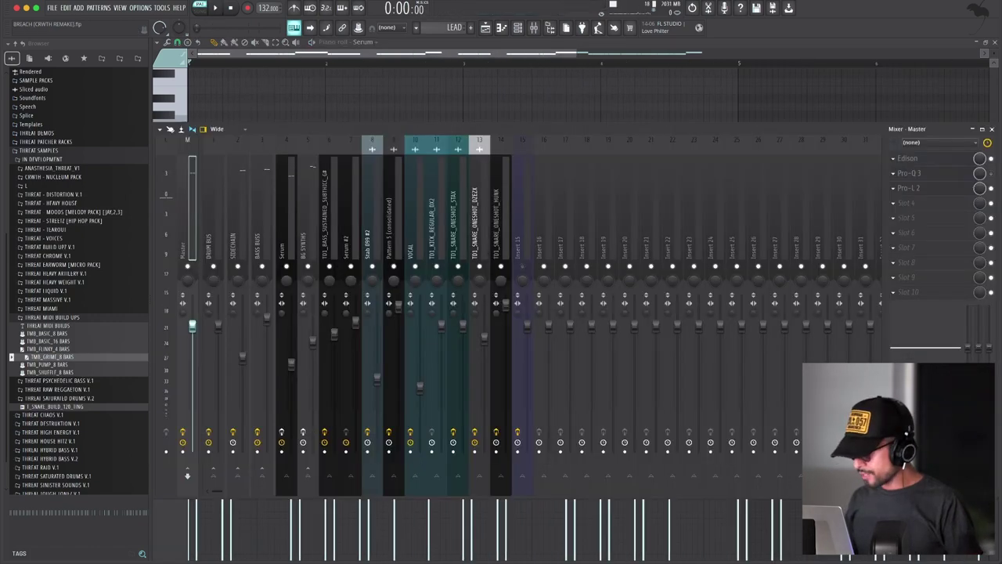
pyautogui.press('F9')
pyautogui.press('space')
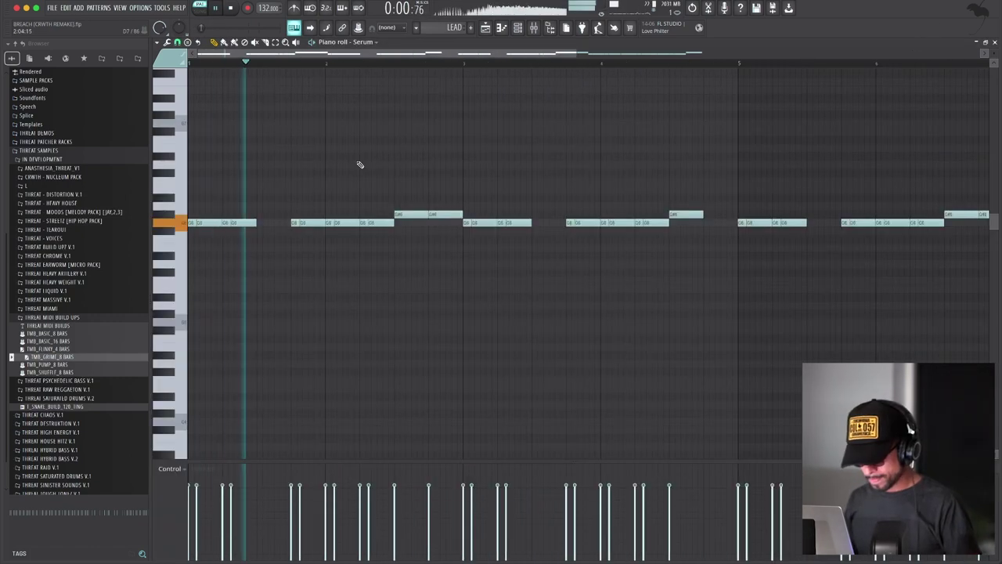
pyautogui.press('F6')
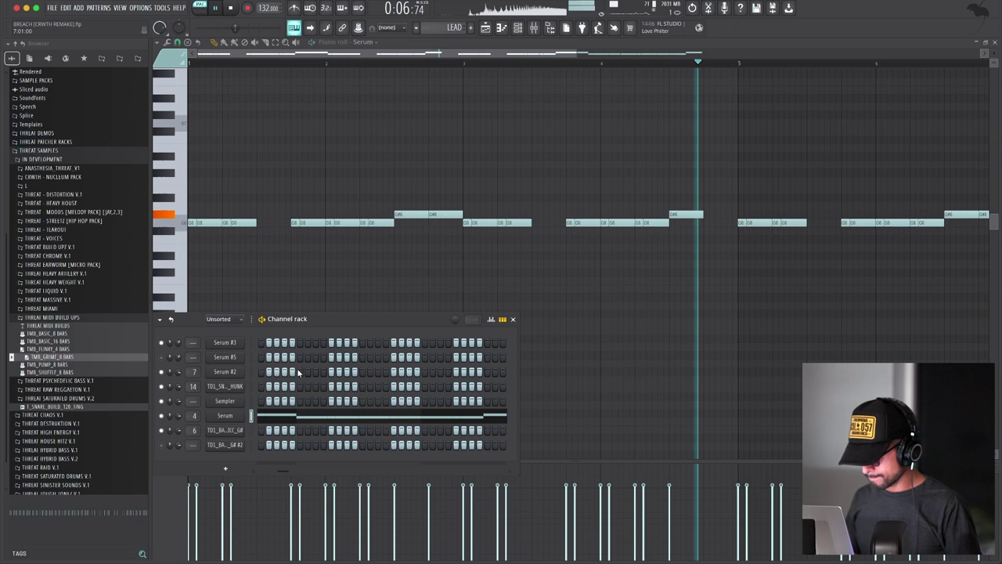
pyautogui.press('space')
pyautogui.press('Tab')
pyautogui.moveTo(587, 31); pyautogui.dragTo(502, 61)
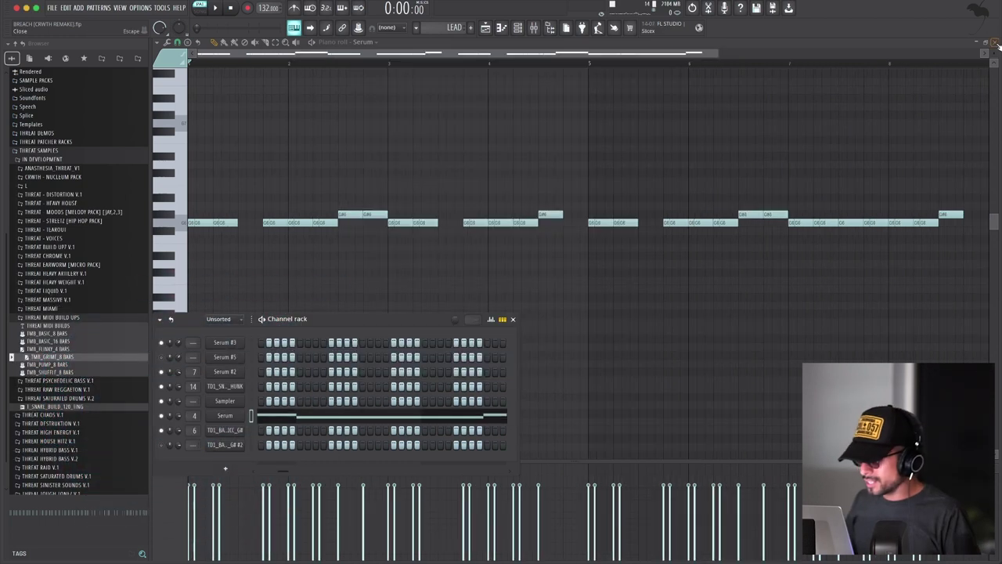
pyautogui.click(996, 42)
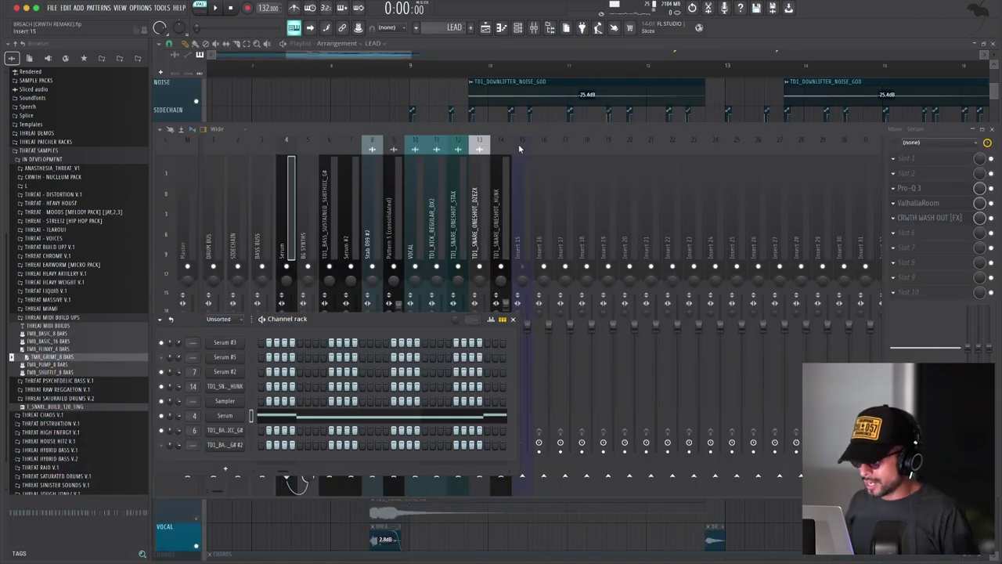
# Step: Inspect the Global, Matrix, FX and Osc pages of the Serum channel's BS_MONIX preset, and close the synth
pyautogui.click(519, 319)
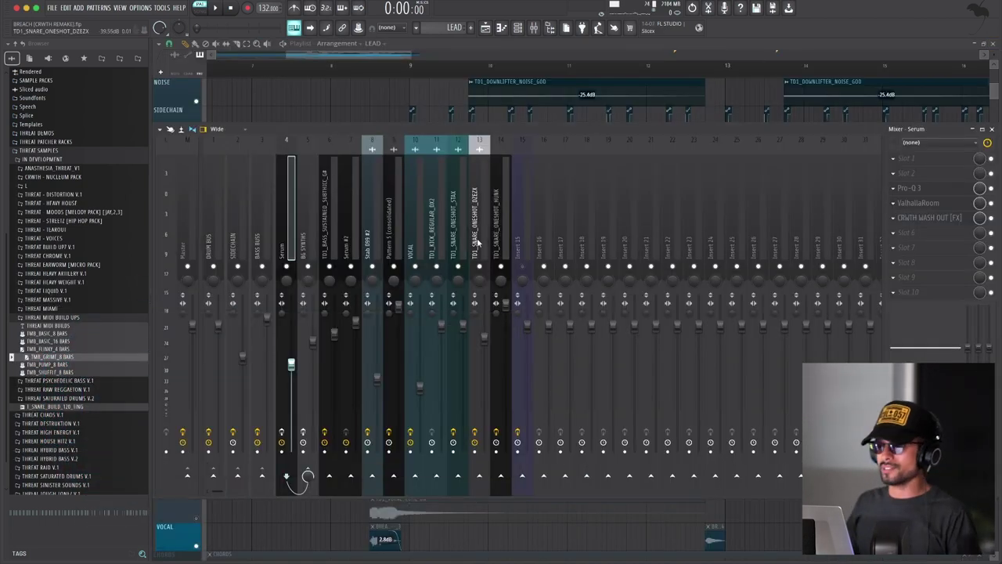
pyautogui.click(517, 27)
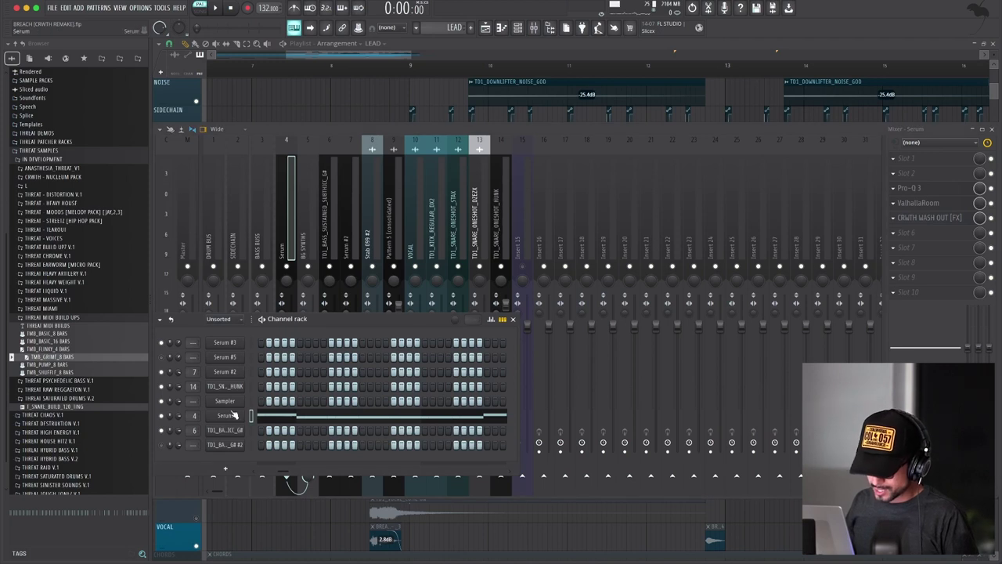
pyautogui.click(233, 415)
pyautogui.click(451, 86)
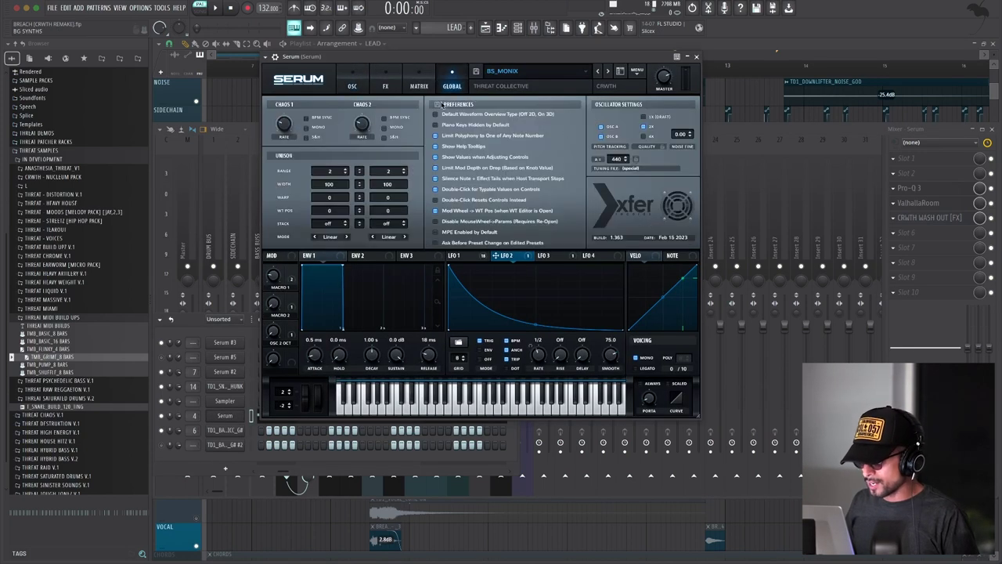
pyautogui.click(419, 87)
pyautogui.moveTo(695, 129)
pyautogui.mouseDown()
pyautogui.moveTo(703, 216)
pyautogui.moveTo(696, 125)
pyautogui.mouseUp()
pyautogui.click(385, 86)
pyautogui.click(352, 86)
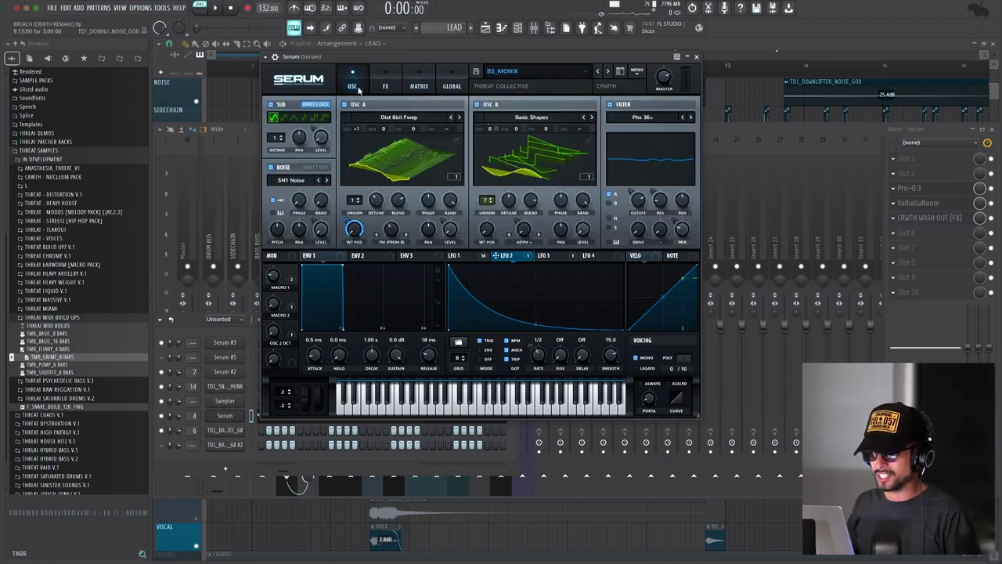
pyautogui.press('Escape')
# Step: Open Pro-Q 3 on the Serum mixer insert and play the LEAD pattern to examine its low-cut EQ
pyautogui.click(294, 236)
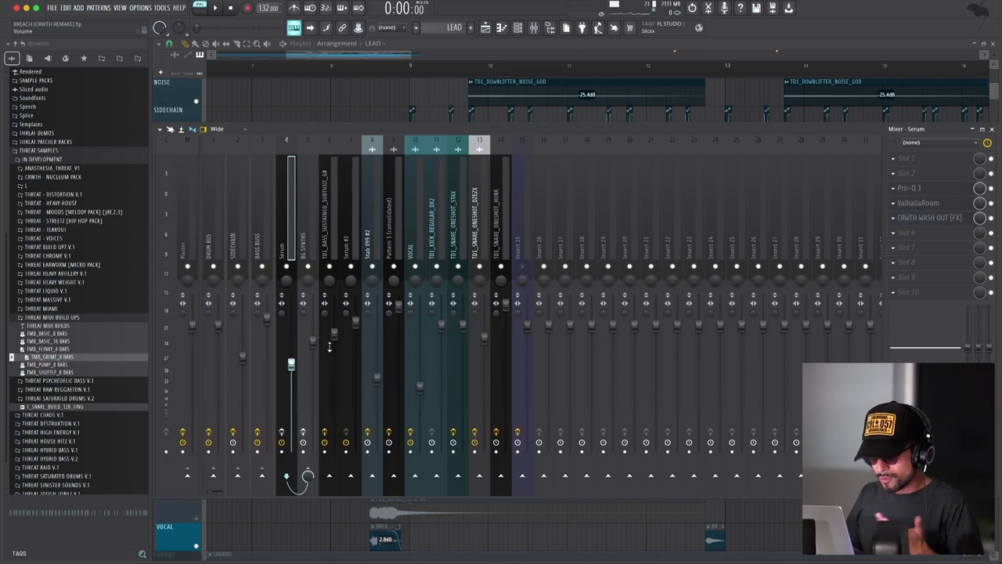
pyautogui.click(306, 249)
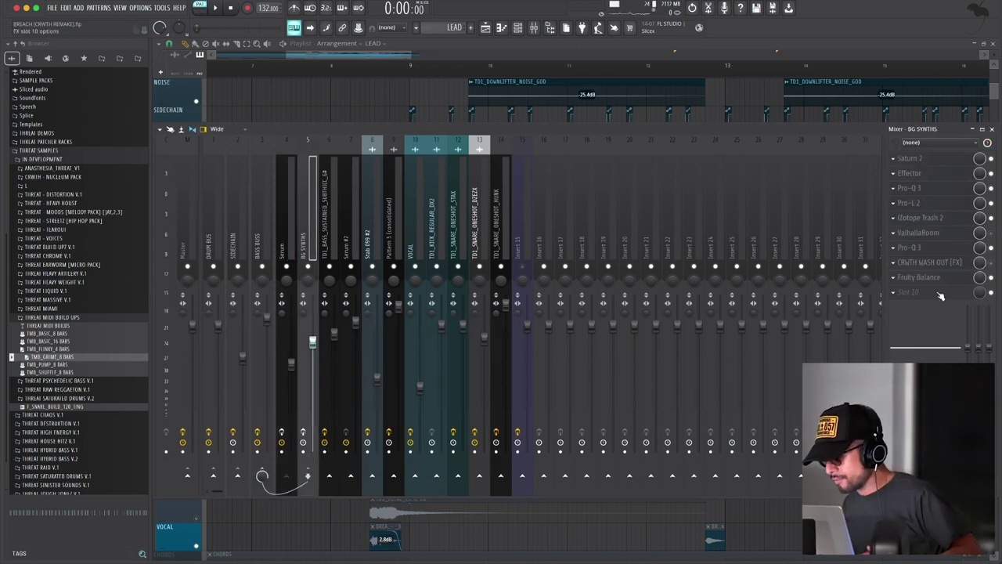
pyautogui.click(288, 216)
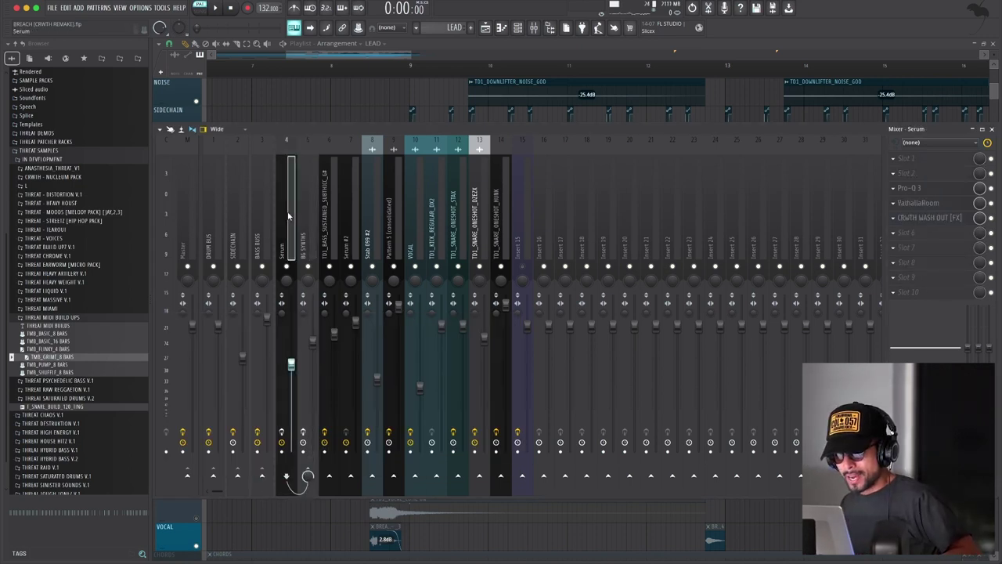
pyautogui.click(944, 191)
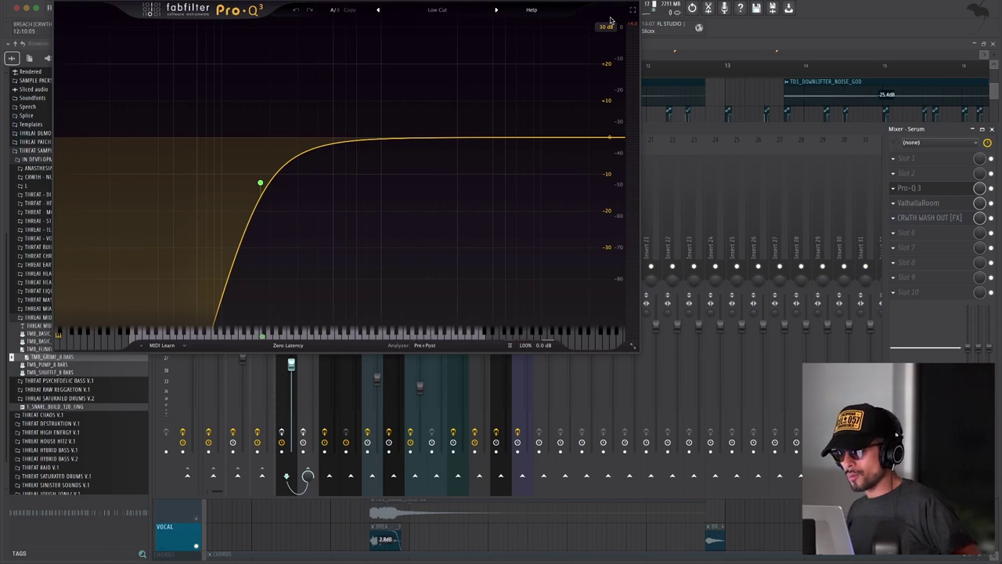
pyautogui.moveTo(611, 19); pyautogui.dragTo(611, 125)
pyautogui.click(518, 29)
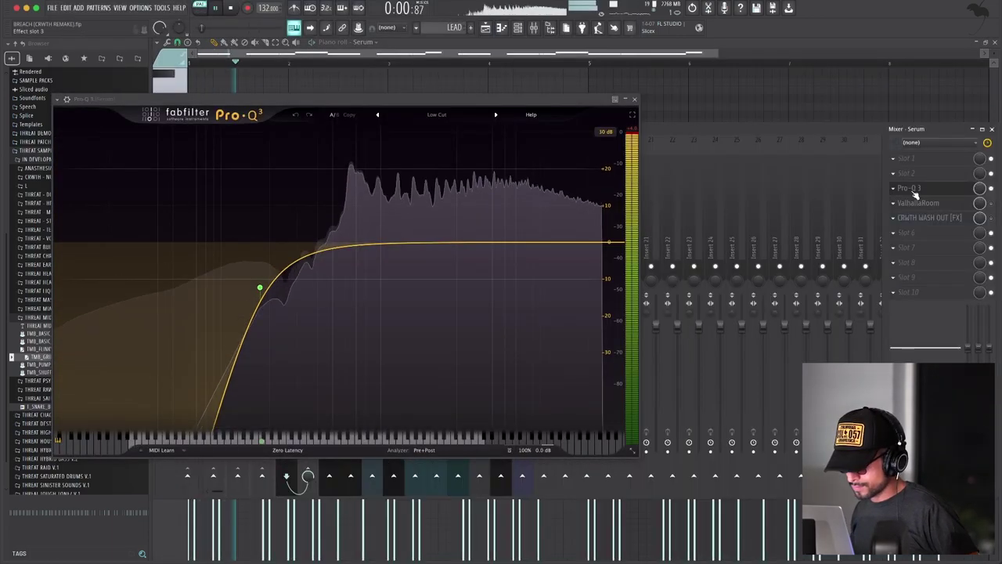
pyautogui.press('space')
# Step: Inspect the Serum insert's ValhallaRoom and CRWTH WASH OUT [FX] settings, and close all its effect windows
pyautogui.click(921, 204)
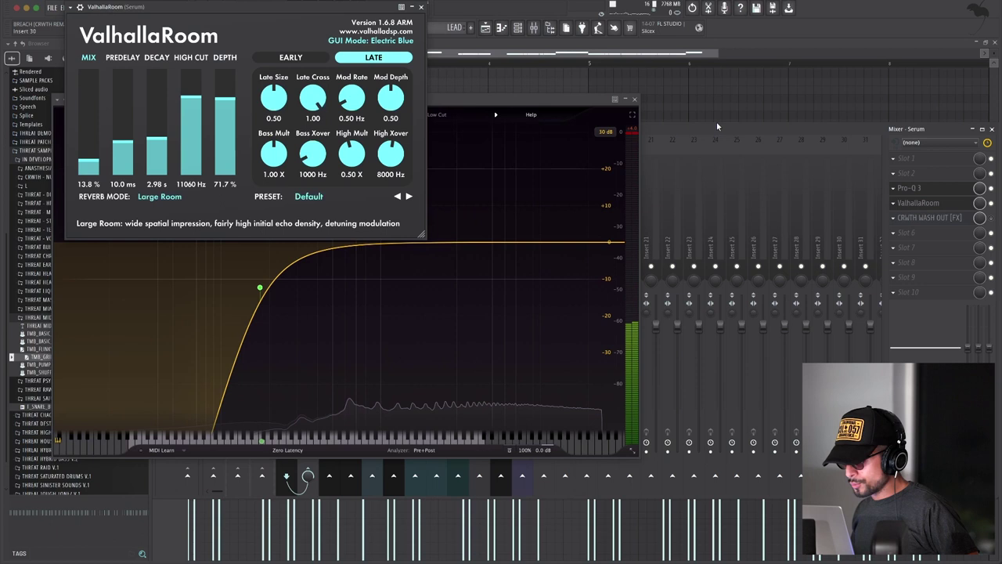
pyautogui.click(635, 99)
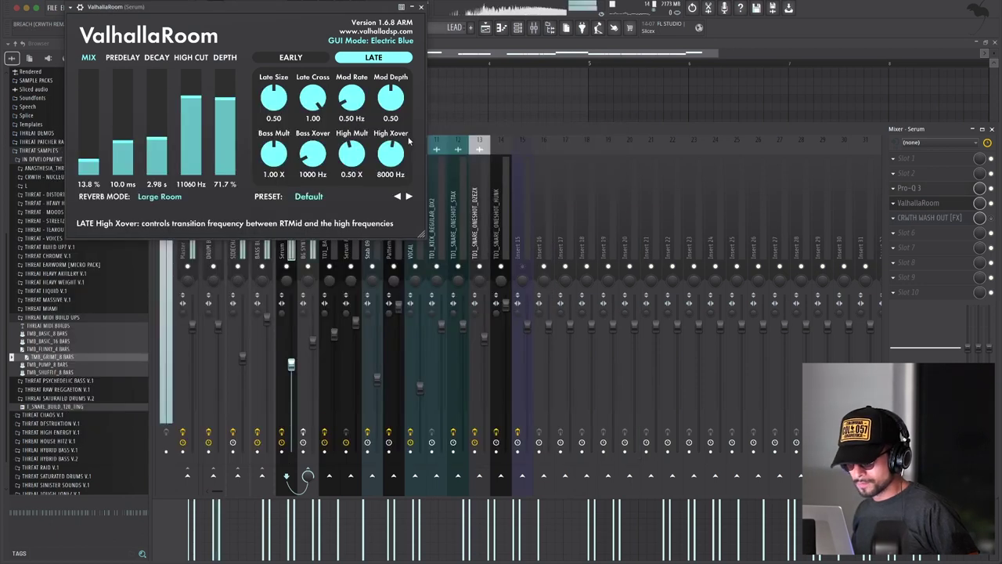
pyautogui.click(955, 219)
pyautogui.click(421, 6)
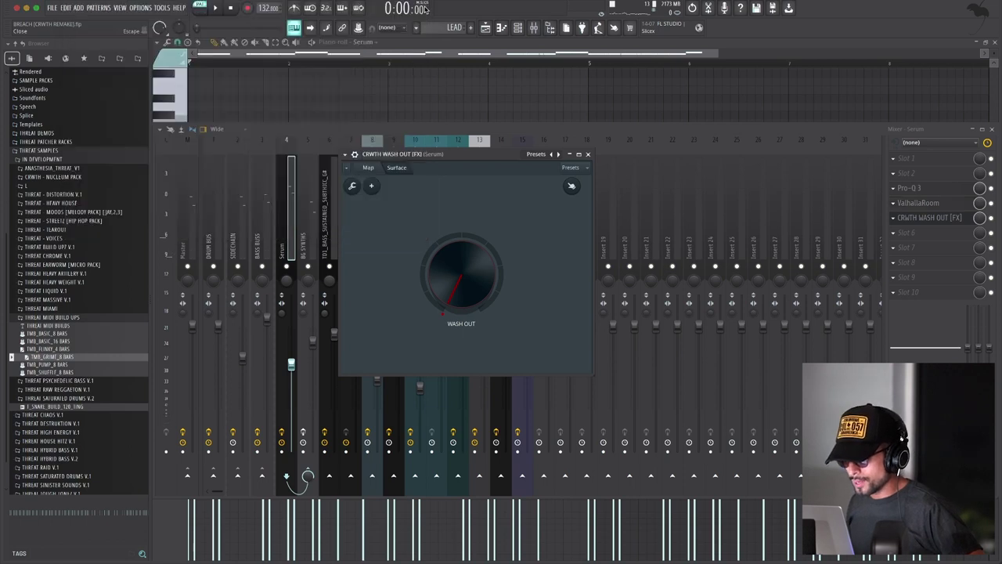
pyautogui.click(589, 154)
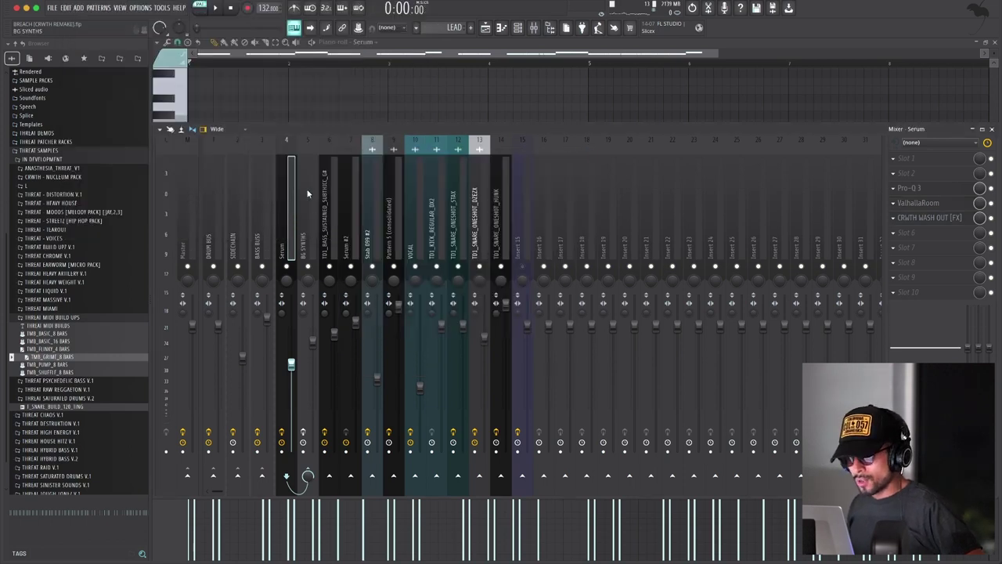
# Step: Inspect the Saturn 2, Effector, Pro-Q 3 and Pro-L 2 settings on the BG SYNTHS mixer insert
pyautogui.click(308, 234)
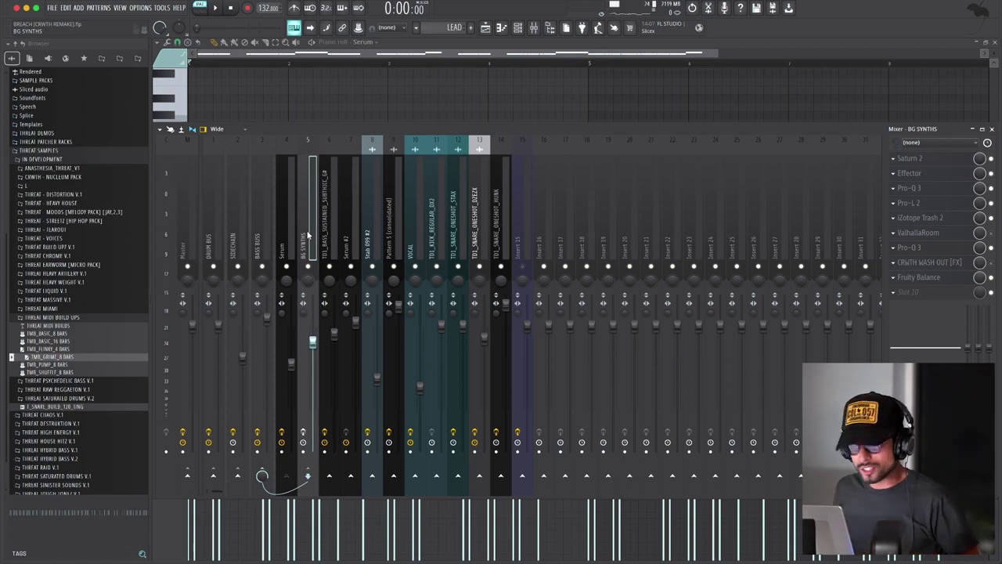
pyautogui.click(909, 158)
pyautogui.click(909, 173)
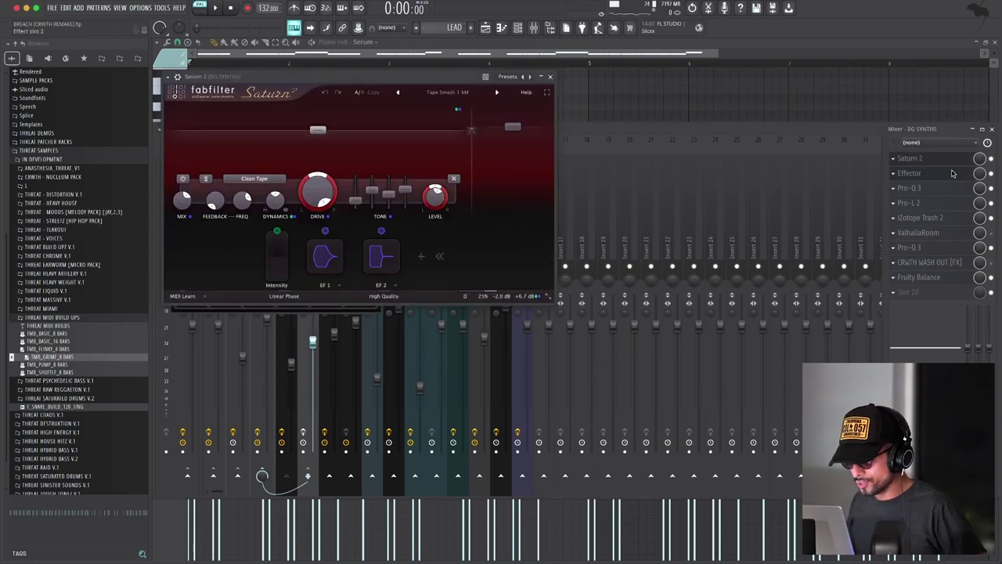
pyautogui.moveTo(282, 106); pyautogui.dragTo(304, 105)
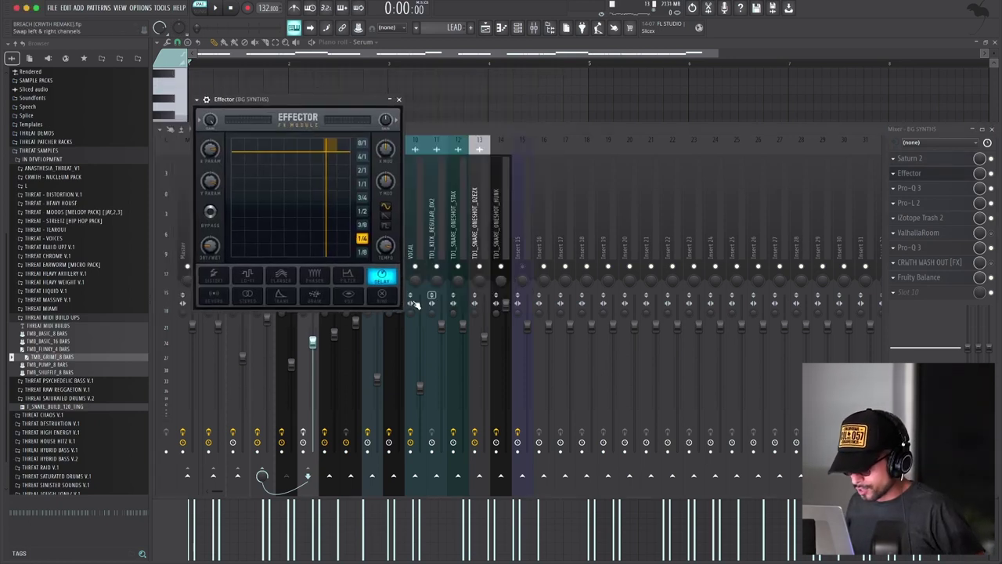
pyautogui.click(910, 188)
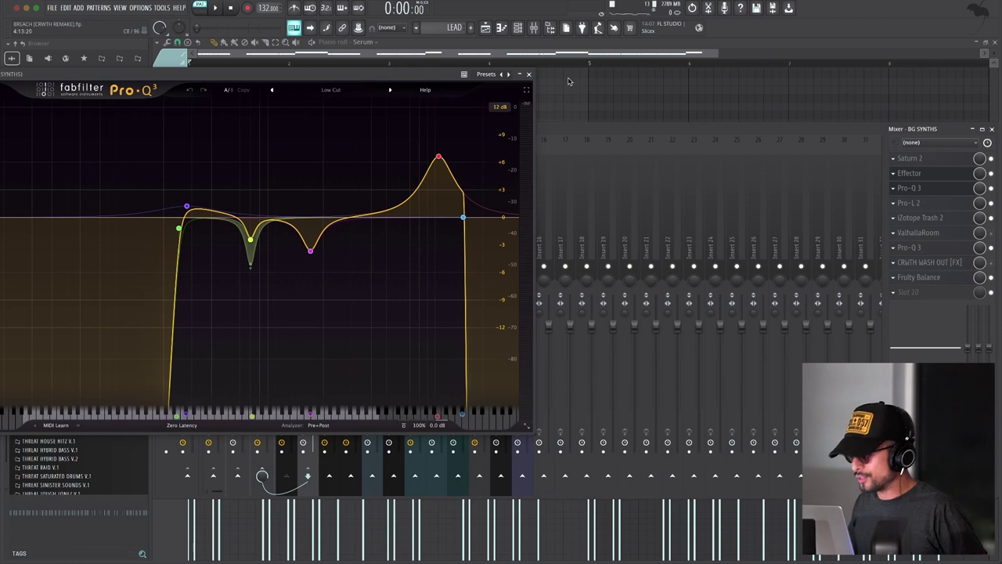
pyautogui.click(941, 200)
# Step: Open iZotope Trash 2 on the BG SYNTHS insert, view the distortion types of bands 2 and 3, and close it
pyautogui.click(918, 219)
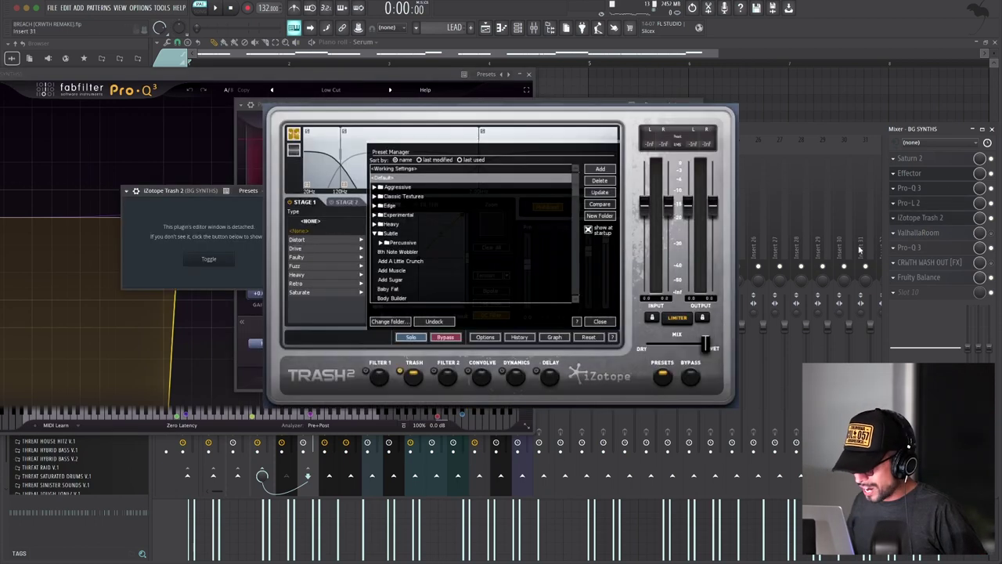
pyautogui.click(600, 321)
pyautogui.click(586, 207)
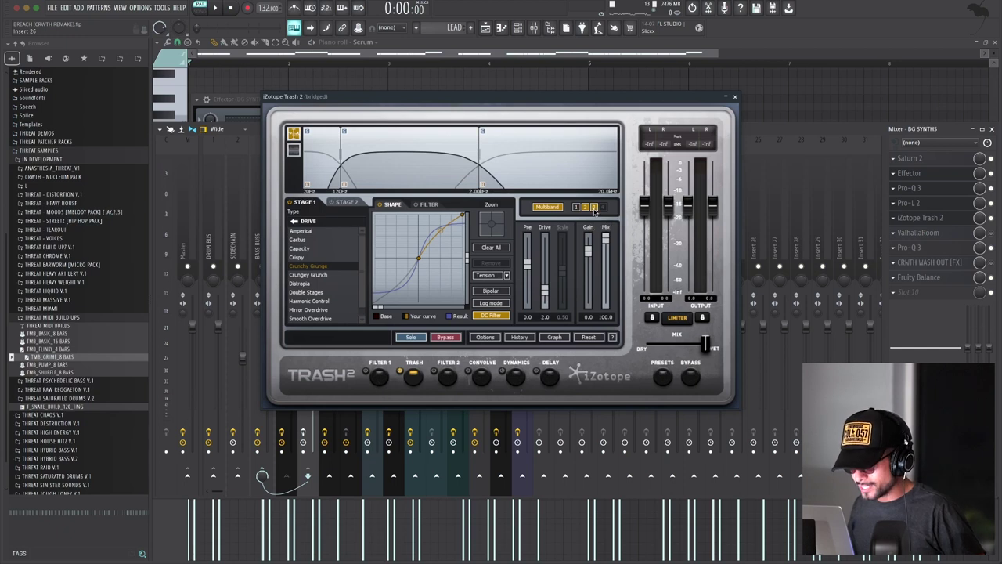
pyautogui.click(593, 208)
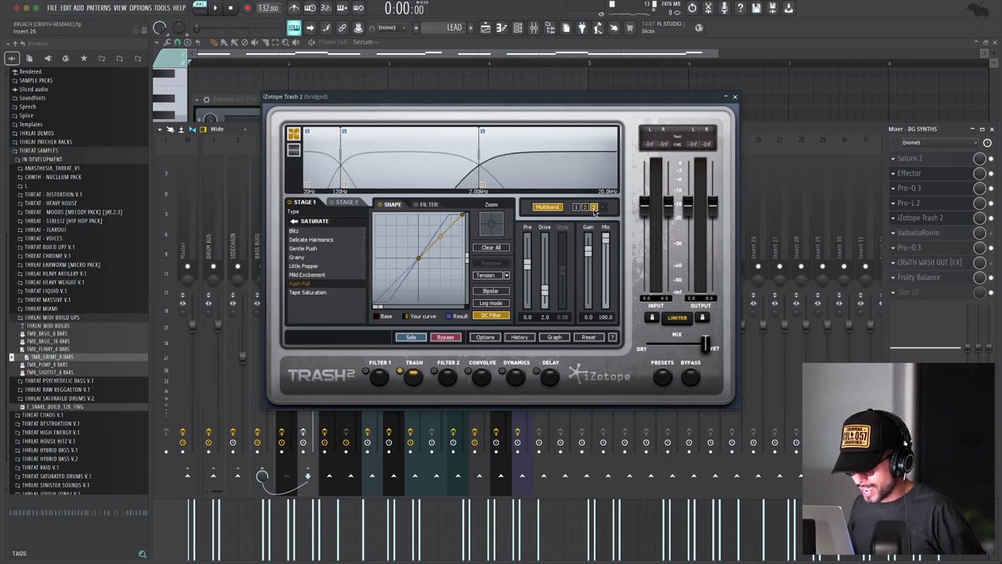
pyautogui.click(735, 97)
# Step: Examine the low-cut and high-cut bands of the second Pro-Q 3 on the BG SYNTHS insert, and close it
pyautogui.click(931, 247)
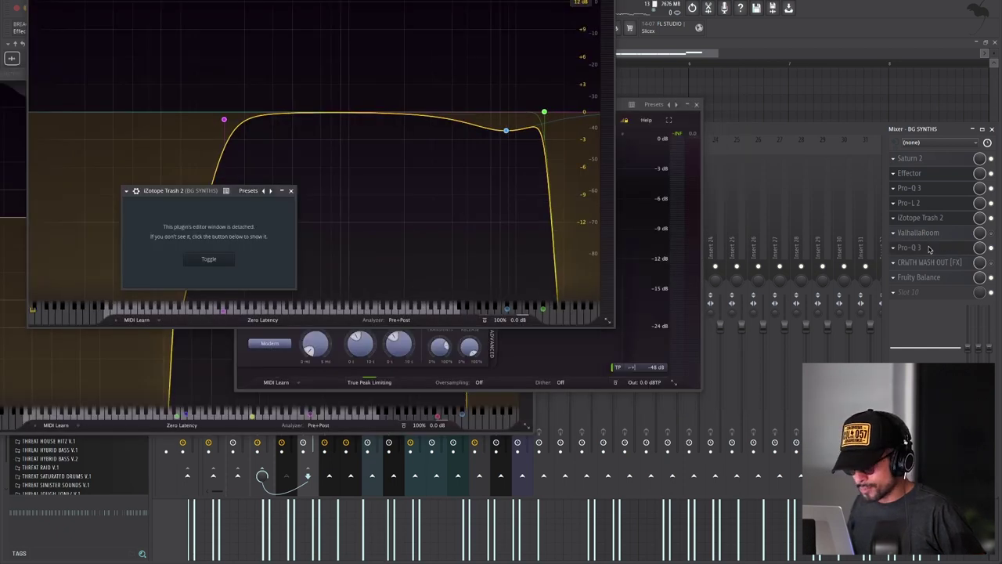
pyautogui.click(190, 258)
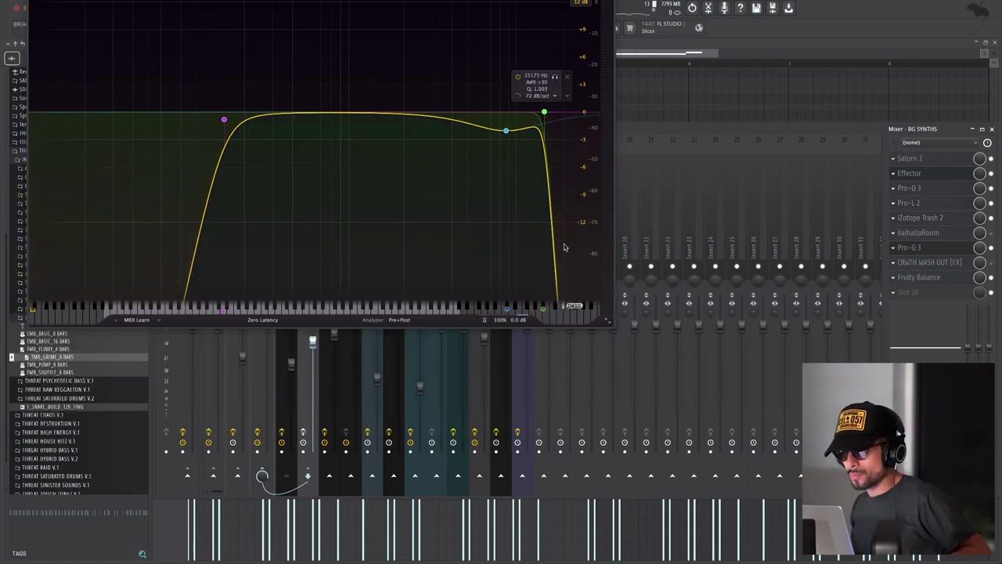
pyautogui.moveTo(209, 114)
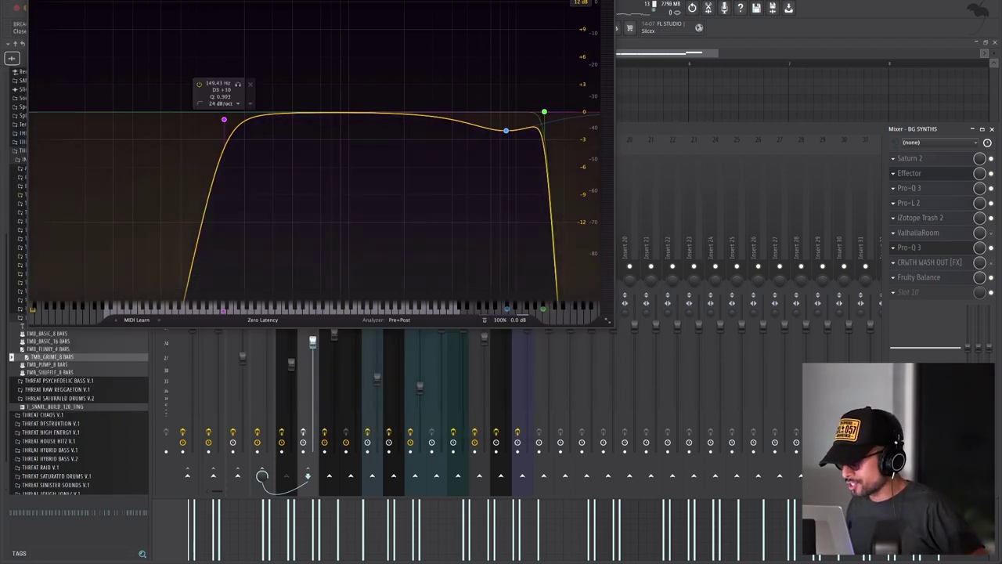
pyautogui.click(940, 248)
# Step: Check the BG SYNTHS insert's Fruity Balance volume, and close the open effect, mixer and piano roll windows
pyautogui.click(946, 278)
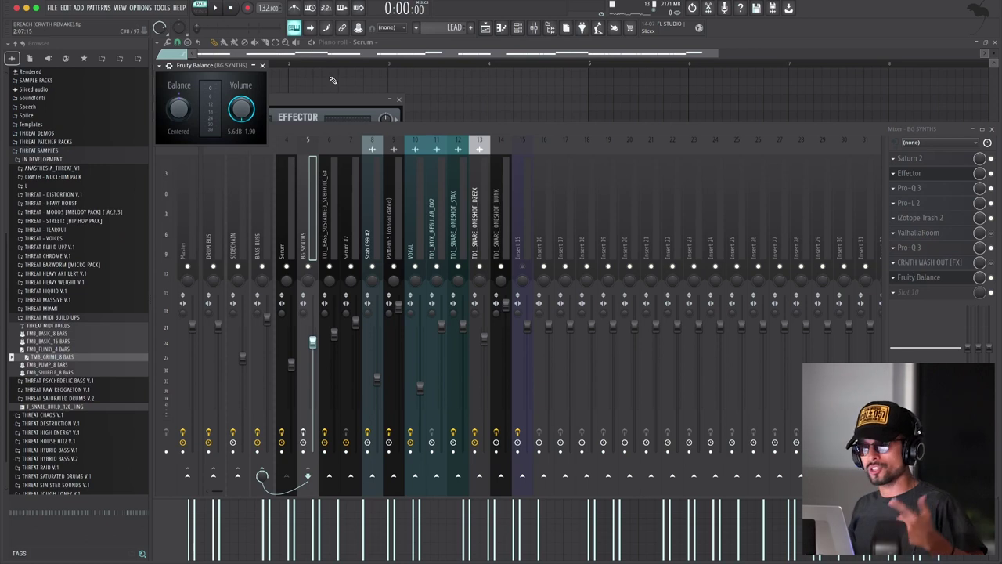
pyautogui.click(264, 65)
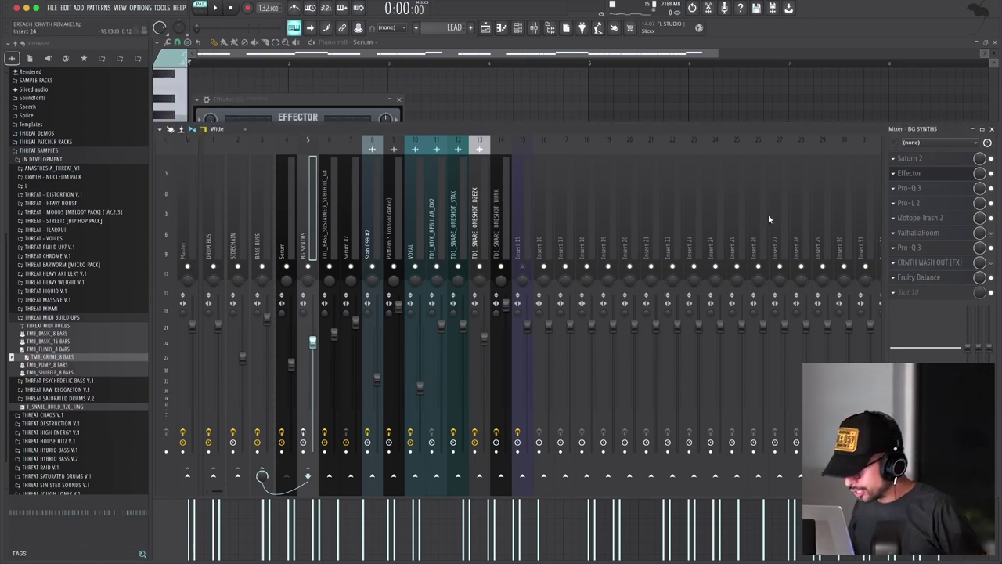
pyautogui.press('F9')
pyautogui.click(398, 100)
pyautogui.click(994, 43)
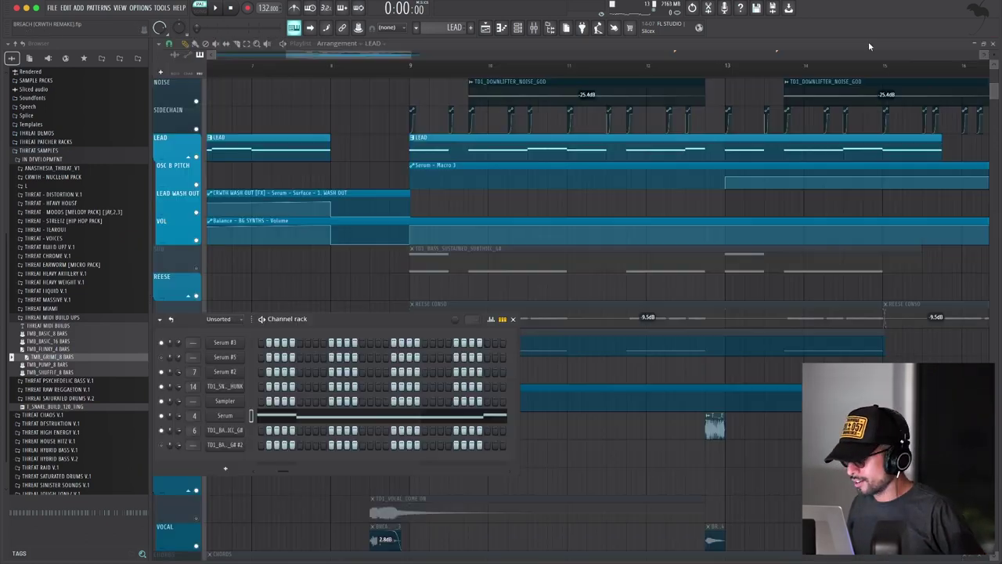
# Step: Play the arrangement and the LEAD pattern while viewing the Serum and BG SYNTHS mixer levels, and return to the playlist
pyautogui.press('F9')
pyautogui.press('space')
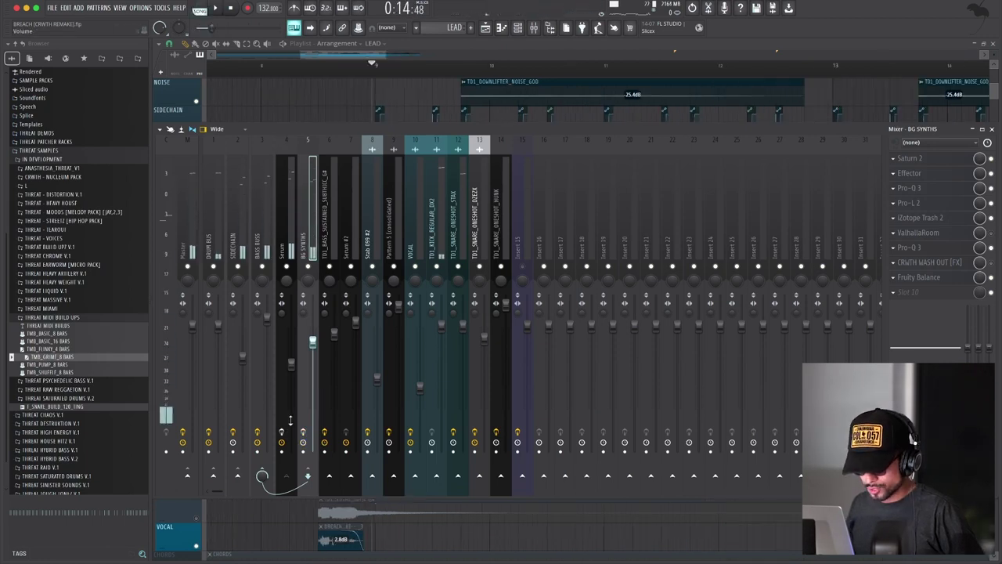
pyautogui.click(288, 431)
pyautogui.press('F9')
pyautogui.press('space')
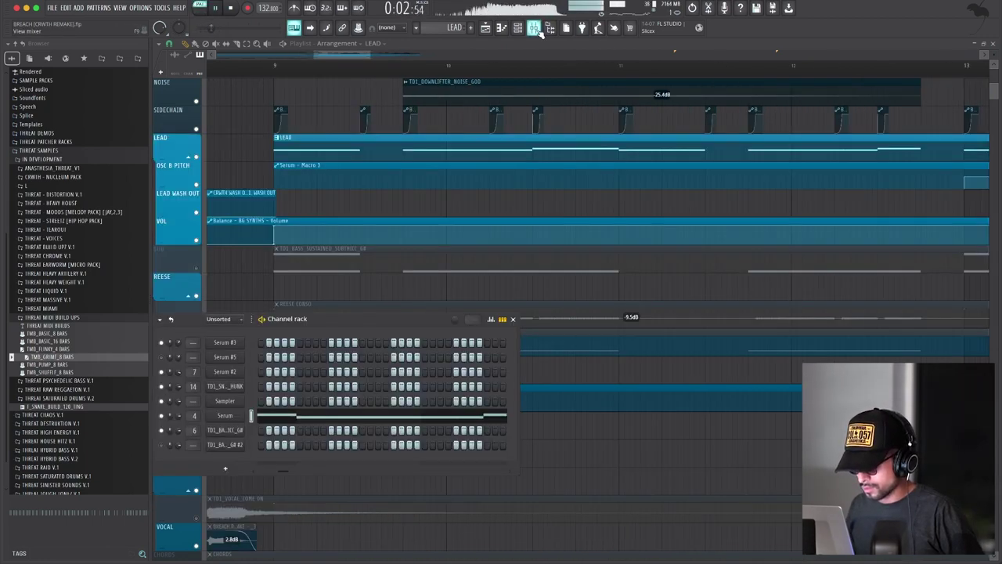
pyautogui.press('F9')
pyautogui.press('space')
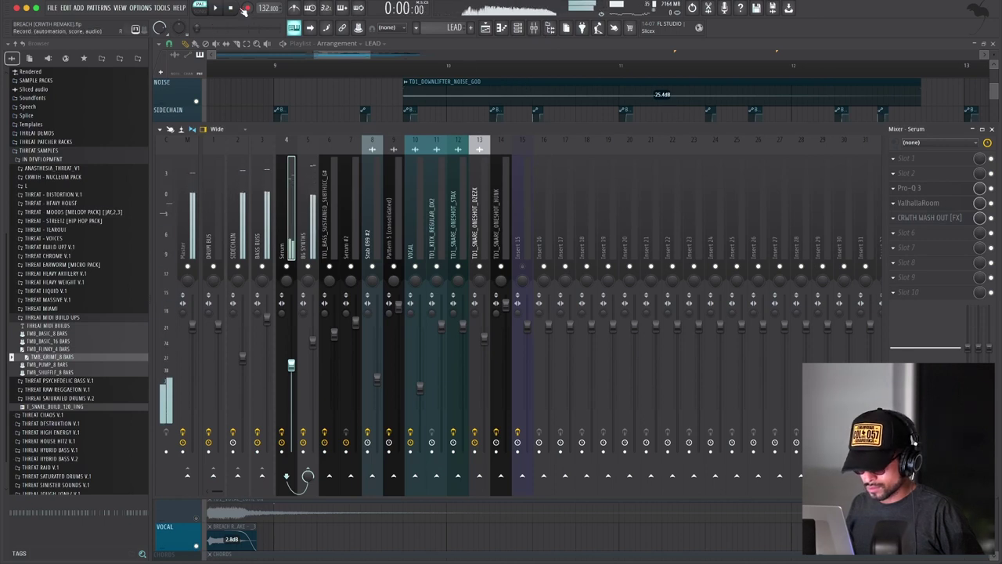
pyautogui.press('Right')
pyautogui.press('F9')
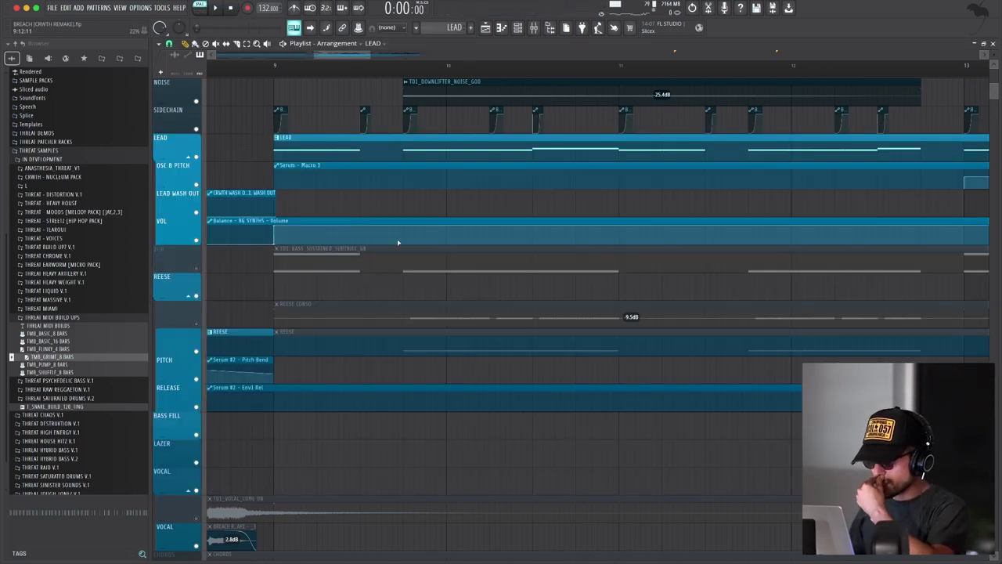
# Step: Unmute the SUB track and open its TD1_BASS_SUSTAINED_SUBTHICC_G# pattern in the piano roll
pyautogui.click(197, 268)
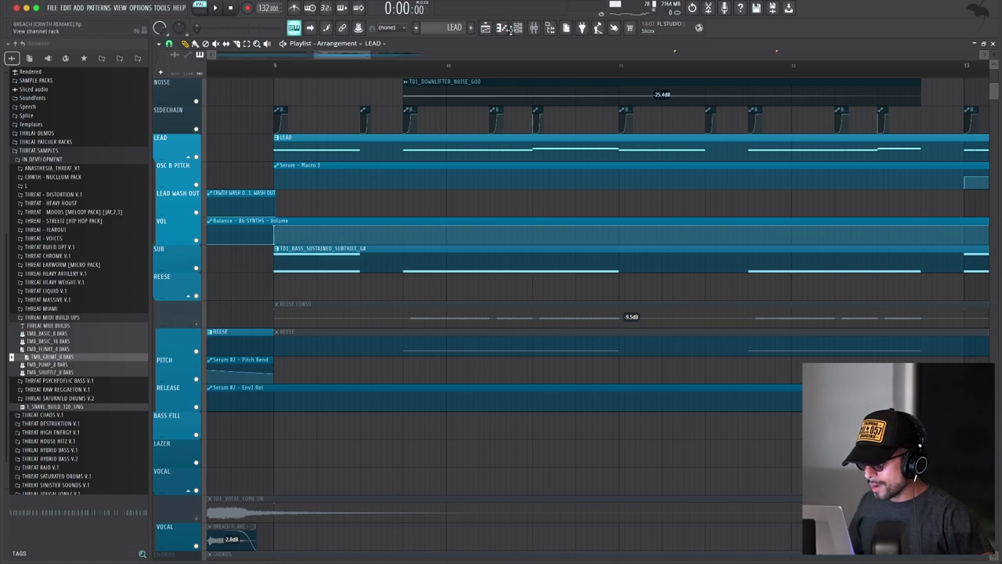
pyautogui.click(516, 29)
pyautogui.doubleClick(402, 259)
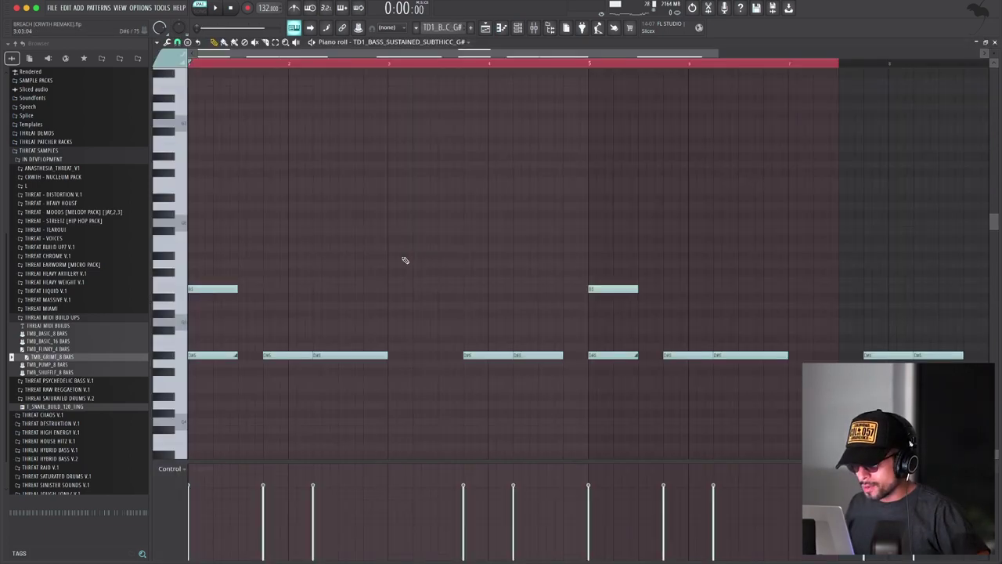
# Step: Inspect the envelope and sample pages of the TD1_BASS_SUSTAINED_SUBTHICC_G# channel, and close its settings
pyautogui.click(518, 29)
pyautogui.click(240, 430)
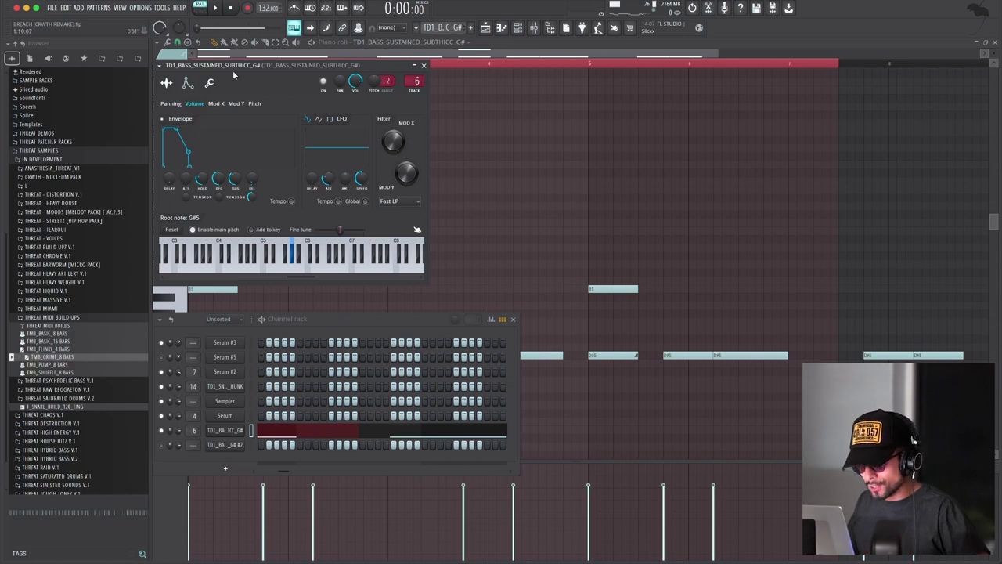
pyautogui.click(167, 83)
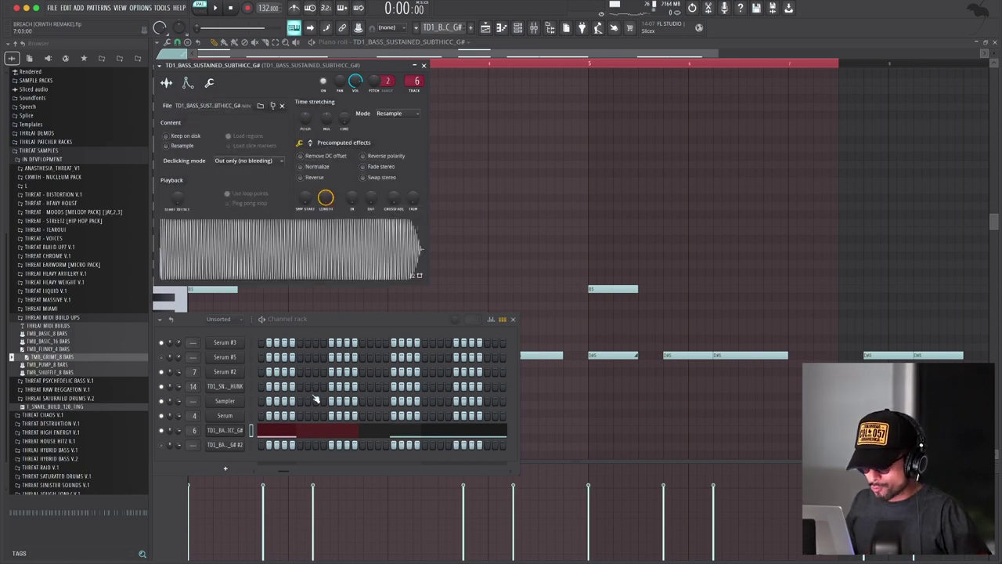
pyautogui.click(520, 204)
# Step: Play the sub bass pattern from the start to examine its notes, and return to the playlist
pyautogui.scroll(2, 286, 250)
pyautogui.scroll(-1, 286, 251)
pyautogui.moveTo(243, 309); pyautogui.dragTo(191, 424)
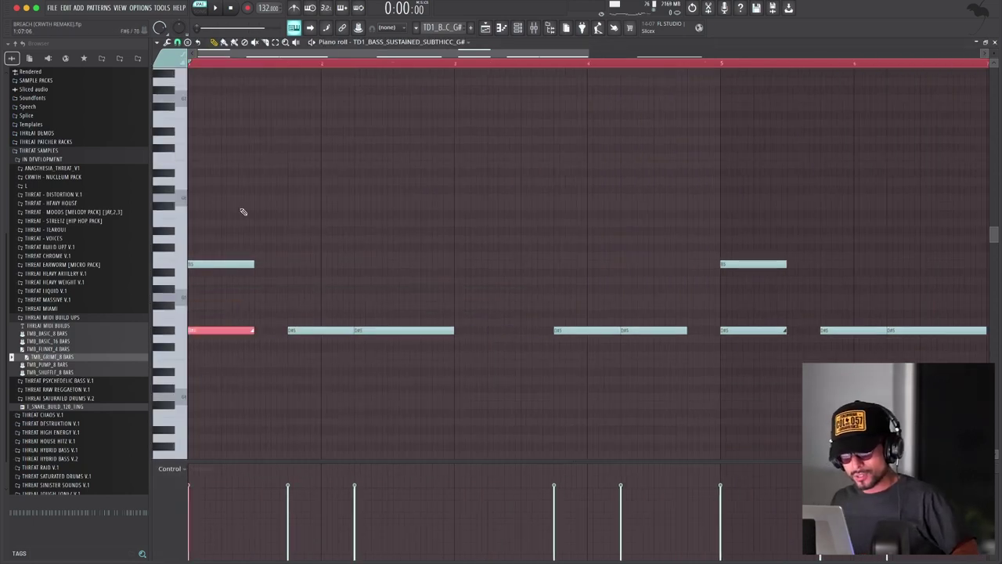
pyautogui.press('space')
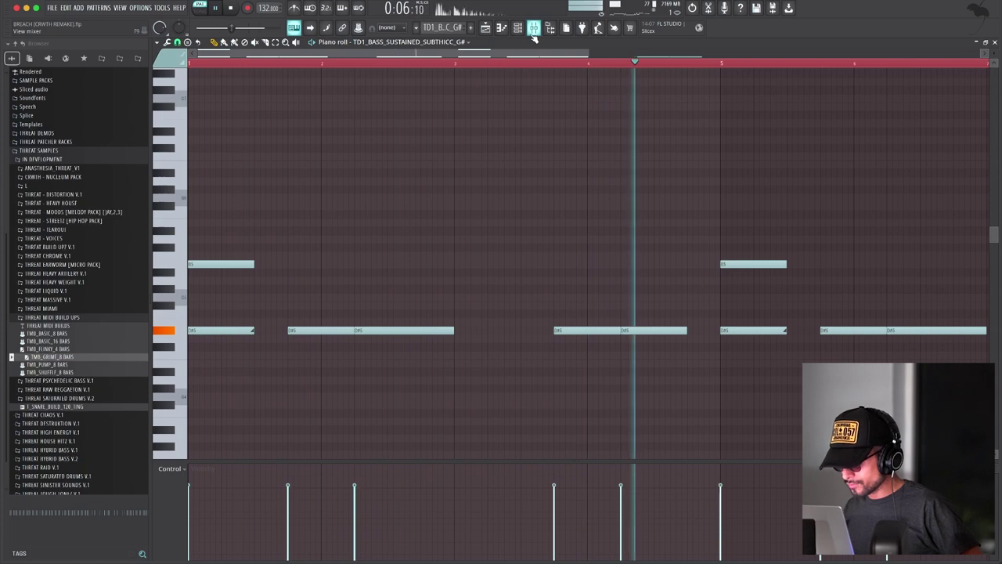
pyautogui.scroll(-2, 476, 190)
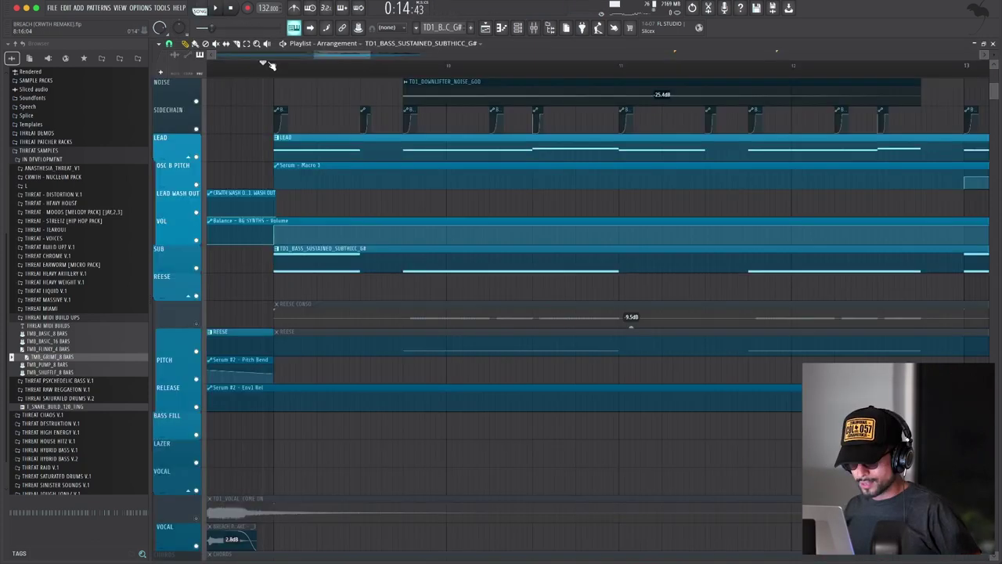
# Step: Play the arrangement from bar 9 while viewing the sub bass insert in the mixer, and close the mixer
pyautogui.click(272, 64)
pyautogui.press('space')
pyautogui.click(533, 29)
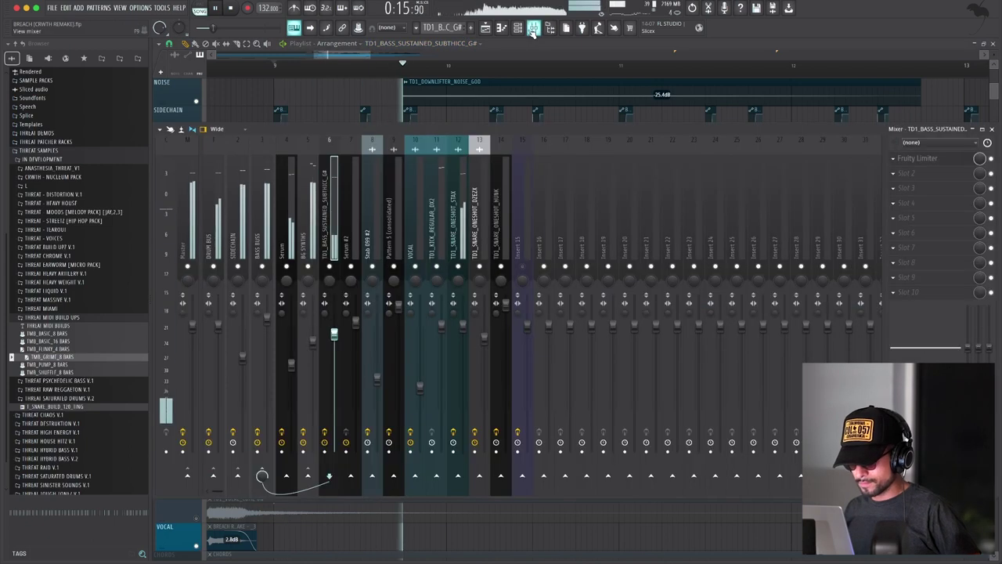
pyautogui.moveTo(525, 128); pyautogui.dragTo(486, 233)
pyautogui.press('space')
pyautogui.press('F9')
# Step: Unmute the REESE CONSO audio track in the playlist and solo it
pyautogui.scroll(-5, 361, 199)
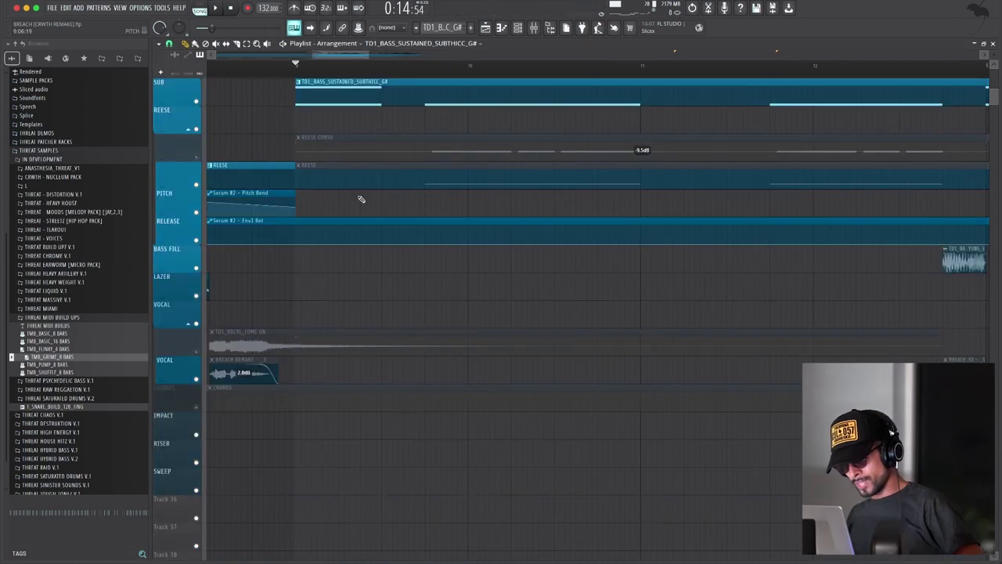
pyautogui.scroll(-2, 361, 199)
pyautogui.click(197, 158)
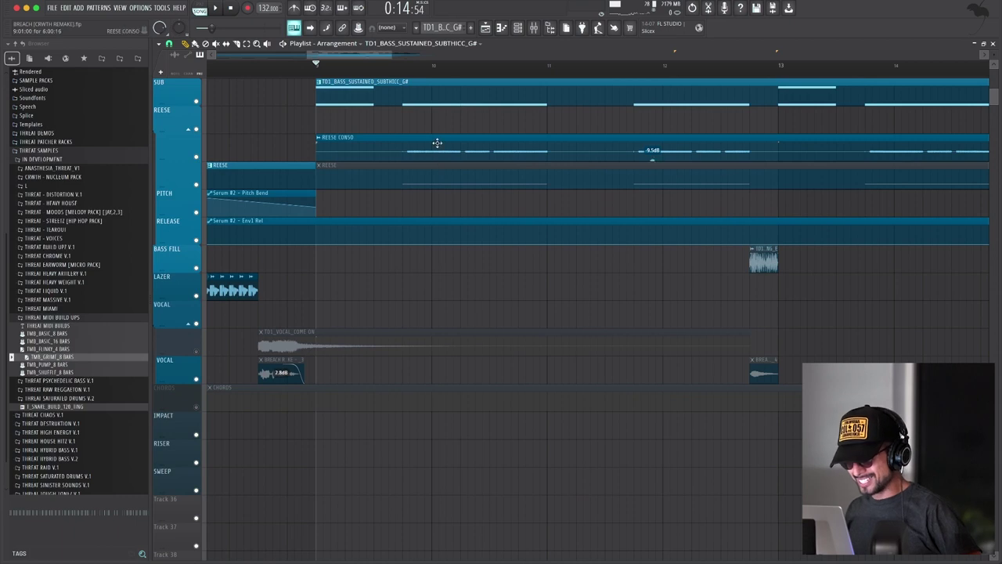
pyautogui.rightClick(196, 156)
# Step: Play the soloed REESE CONSO clip and inspect iZotope Trash 2 and Pro-Q 3 on its mixer insert
pyautogui.press('space')
pyautogui.press('F9')
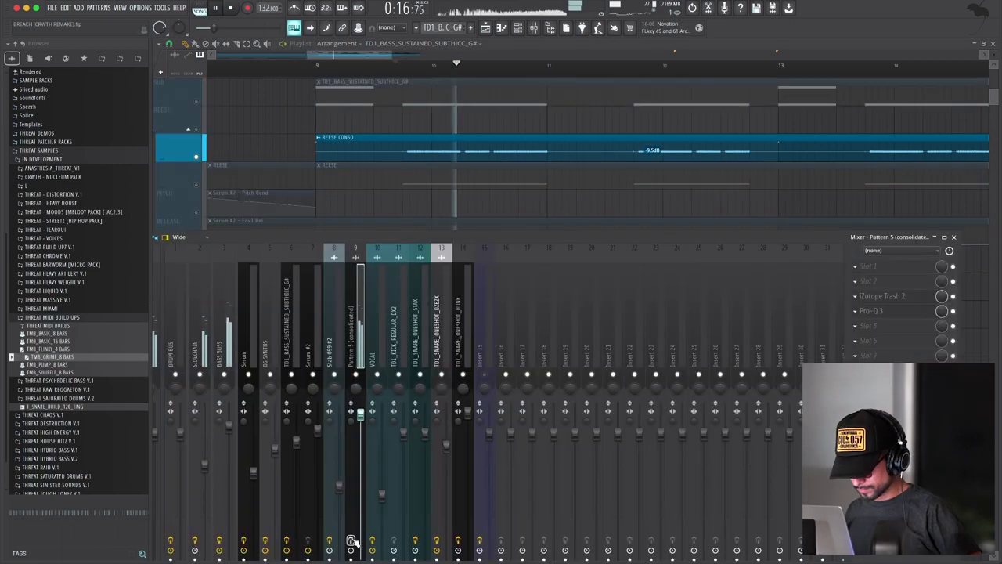
pyautogui.press('space')
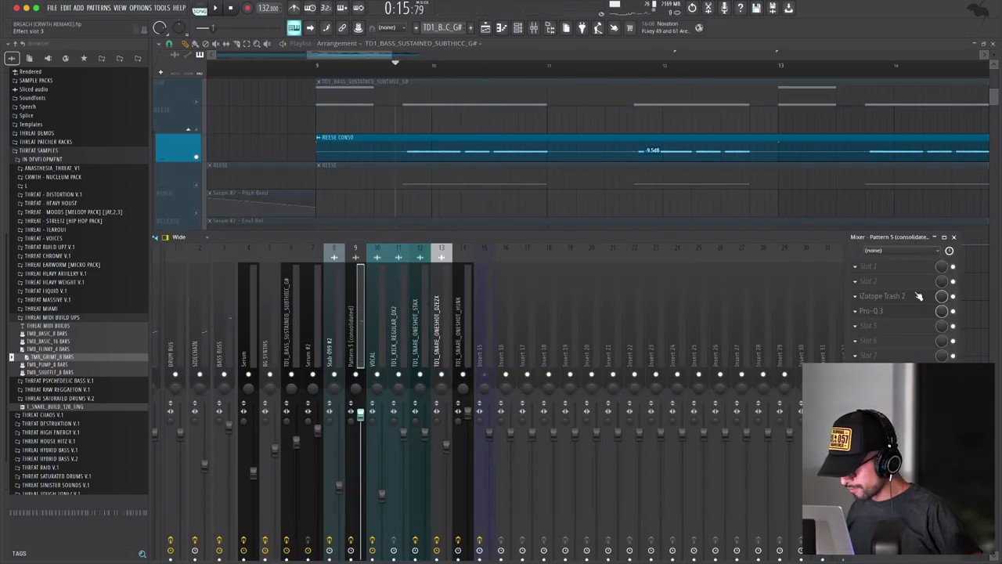
pyautogui.click(916, 297)
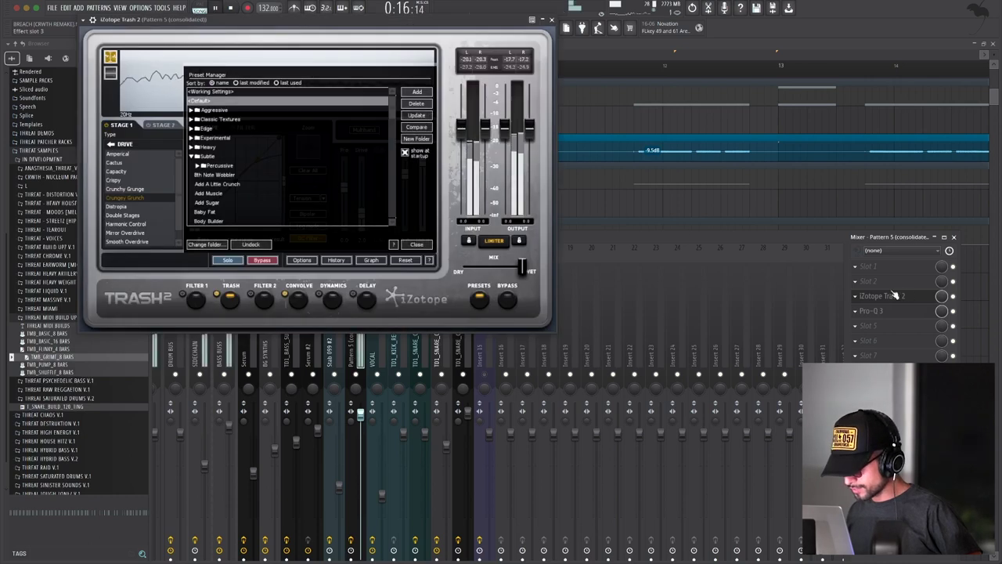
pyautogui.click(906, 310)
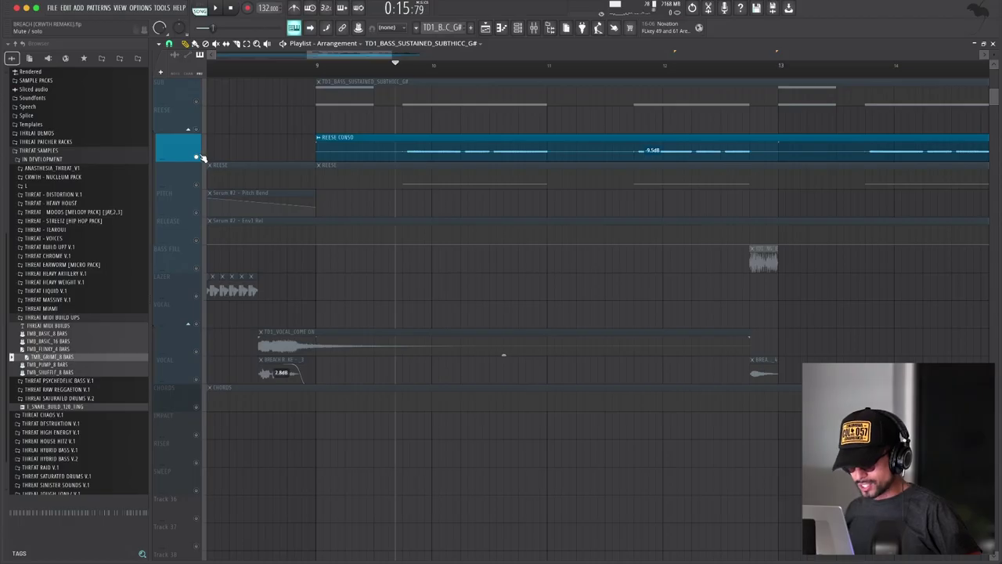
# Step: Take the REESE CONSO track out of solo so the other playlist tracks are enabled
pyautogui.rightClick(199, 156)
pyautogui.rightClick(199, 157)
pyautogui.rightClick(200, 157)
# Step: Play the arrangement from bar 9 and look over the drum, lead, sub and reese layers together
pyautogui.scroll(4, 363, 222)
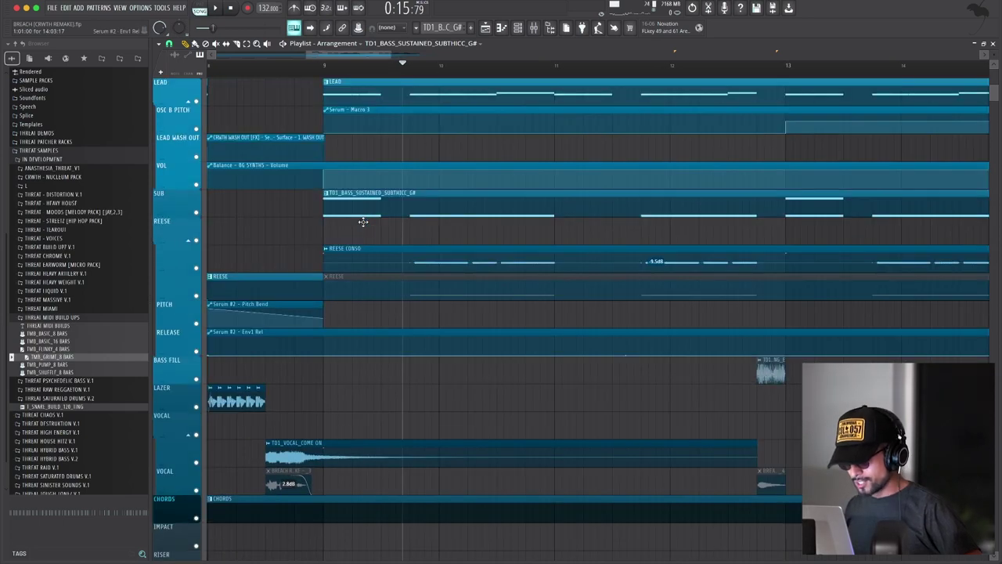
pyautogui.click(323, 66)
pyautogui.press('space')
pyautogui.scroll(3, 382, 105)
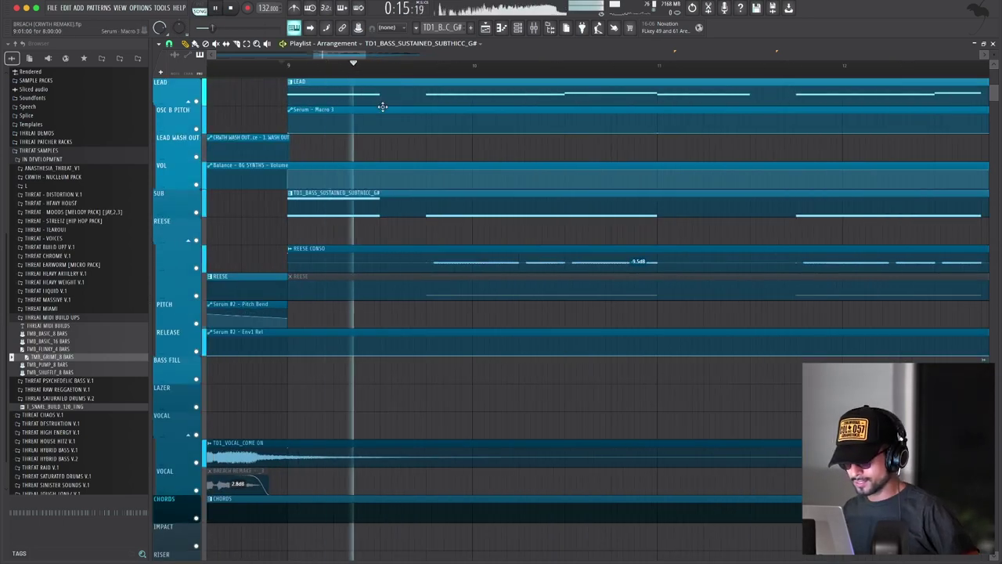
pyautogui.scroll(-2, 438, 144)
pyautogui.scroll(-1, 438, 145)
pyautogui.scroll(9, 541, 164)
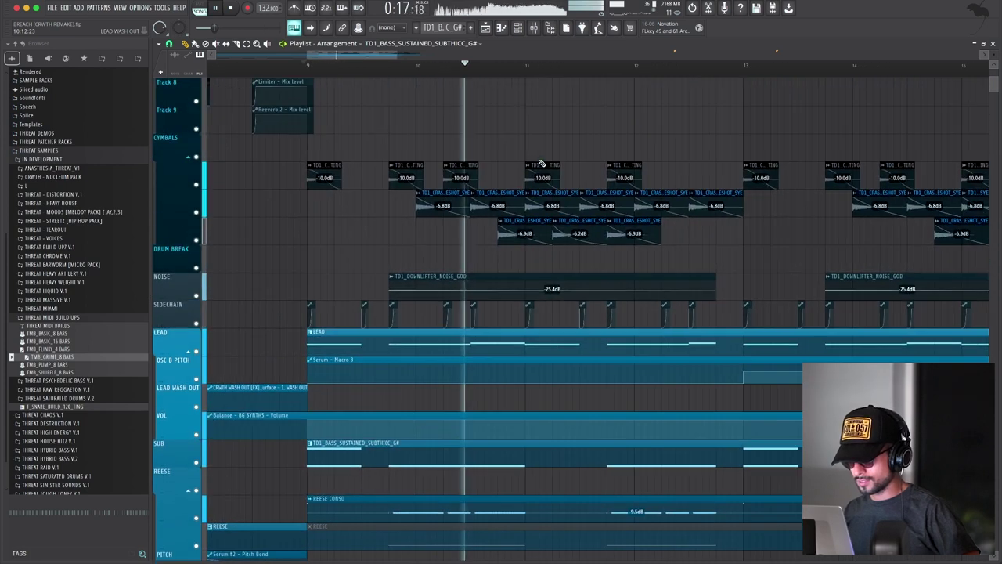
pyautogui.scroll(-4, 542, 164)
pyautogui.scroll(-8, 540, 165)
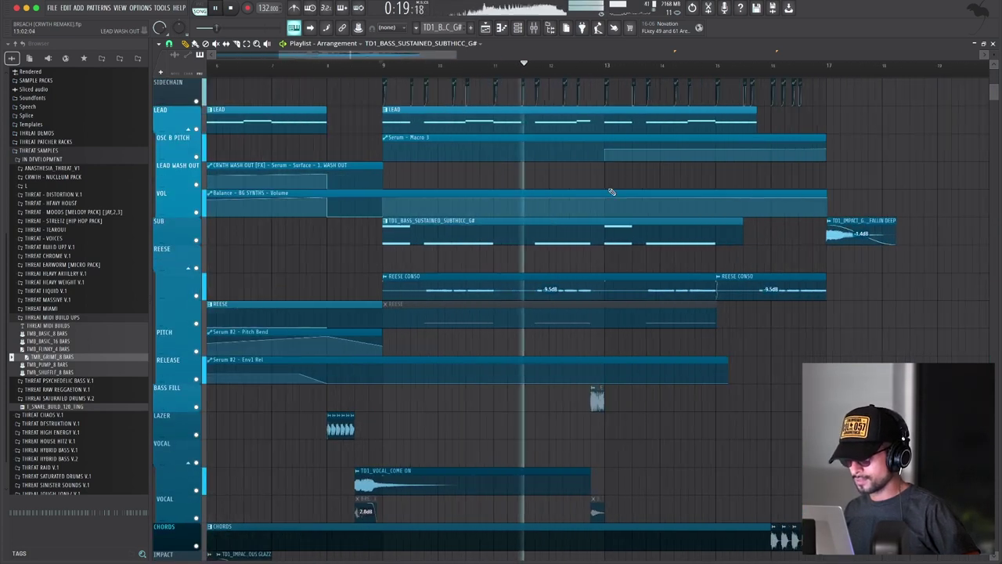
# Step: Stop playback and locate the bass one-shot clip on the BASS FILL track just before bar 13
pyautogui.scroll(-1, 612, 193)
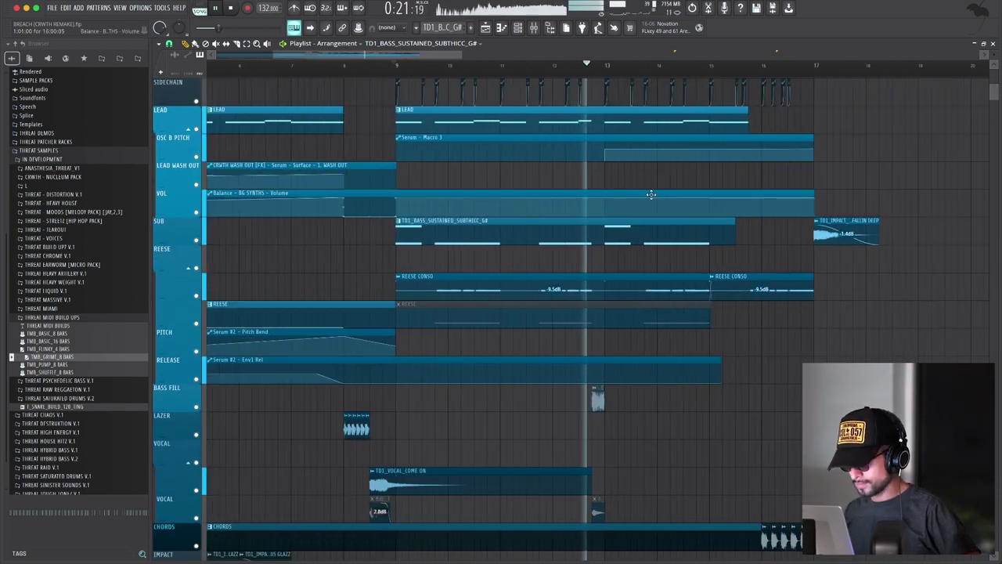
pyautogui.scroll(6, 674, 210)
pyautogui.press('space')
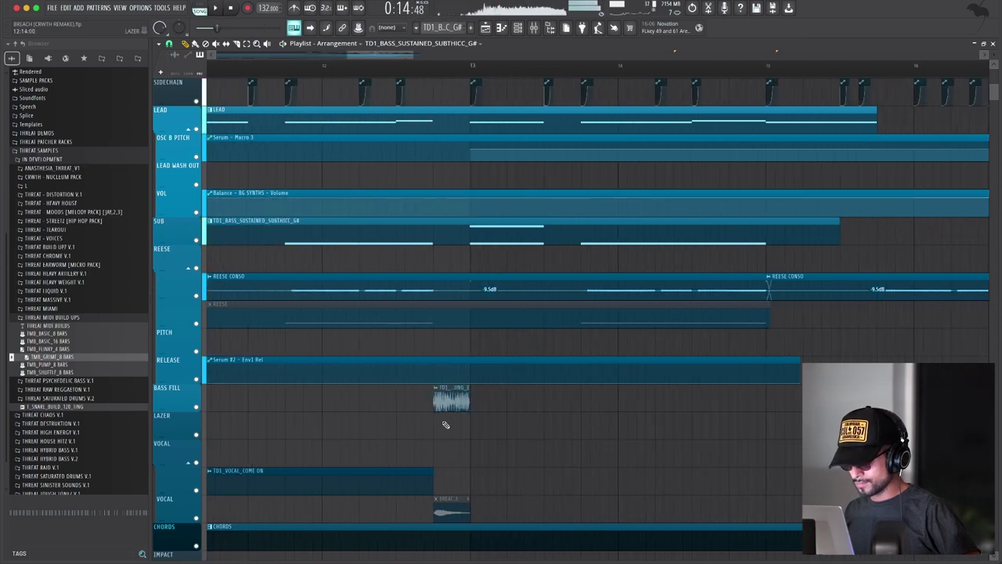
pyautogui.doubleClick(460, 393)
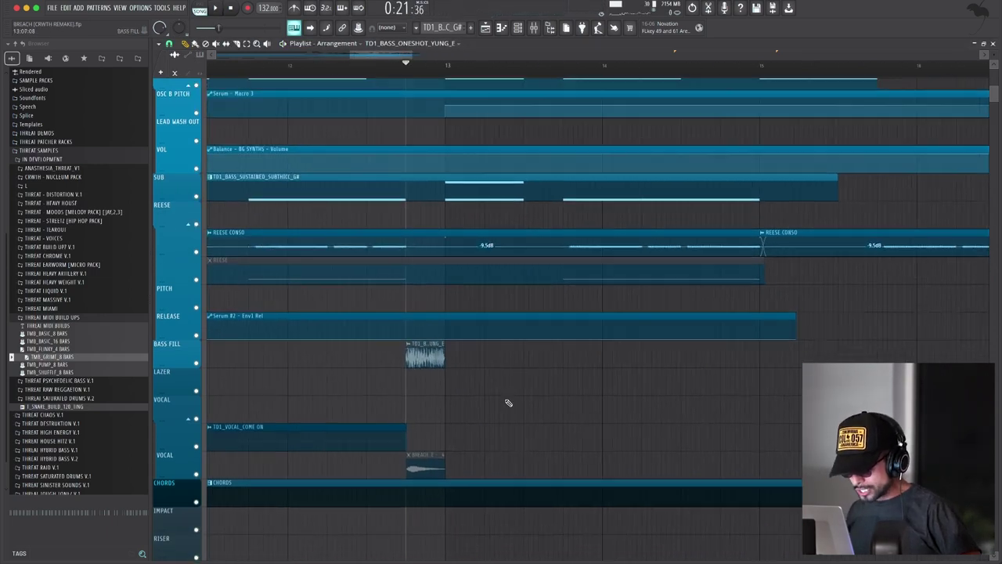
pyautogui.scroll(-5, 509, 403)
pyautogui.scroll(-3, 509, 402)
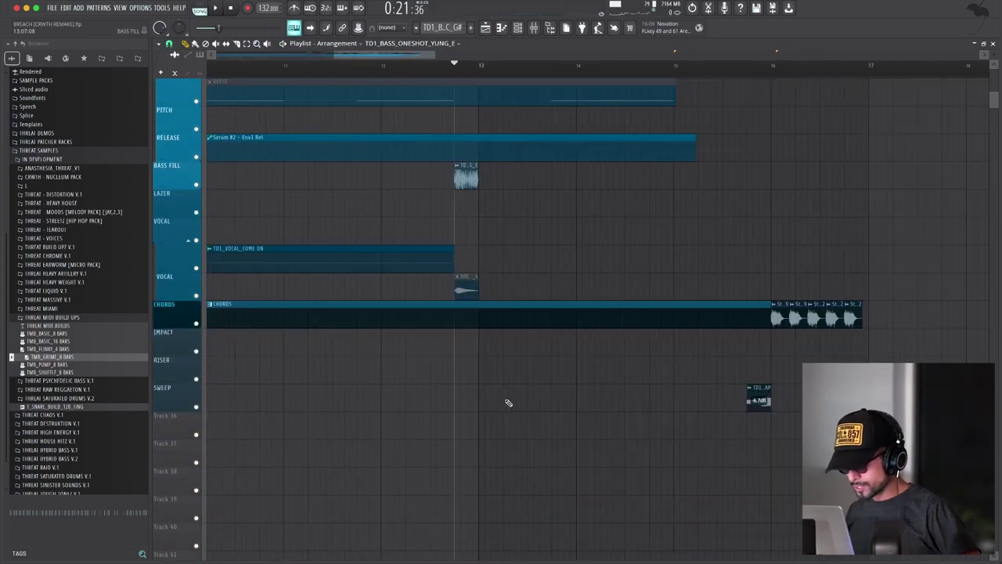
# Step: Play the arrangement from the bass fill into bar 13 and look over the cymbal, noise and sidechain tracks
pyautogui.scroll(7, 500, 309)
pyautogui.scroll(2, 501, 308)
pyautogui.press('space')
pyautogui.scroll(5, 553, 286)
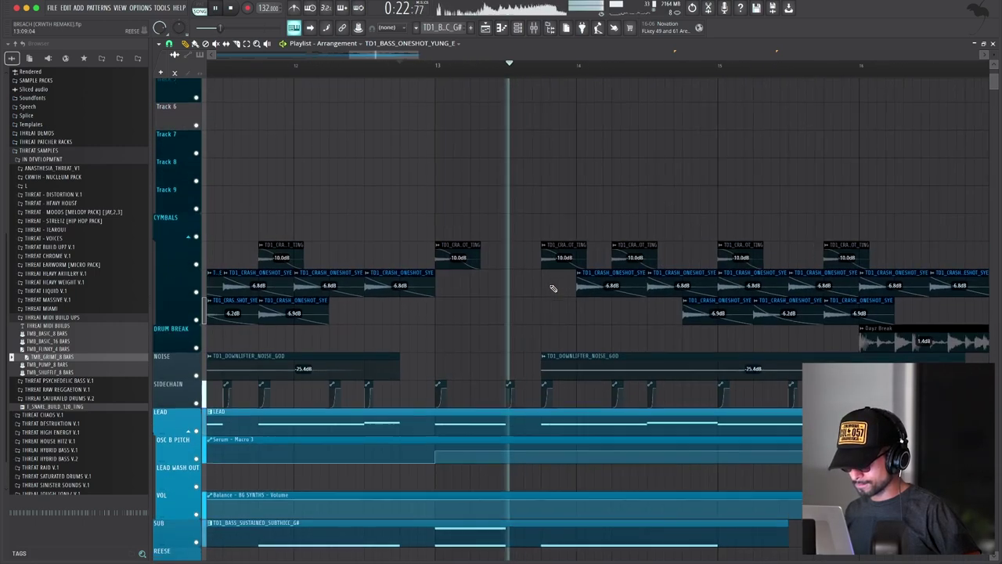
pyautogui.scroll(4, 553, 286)
pyautogui.press('space')
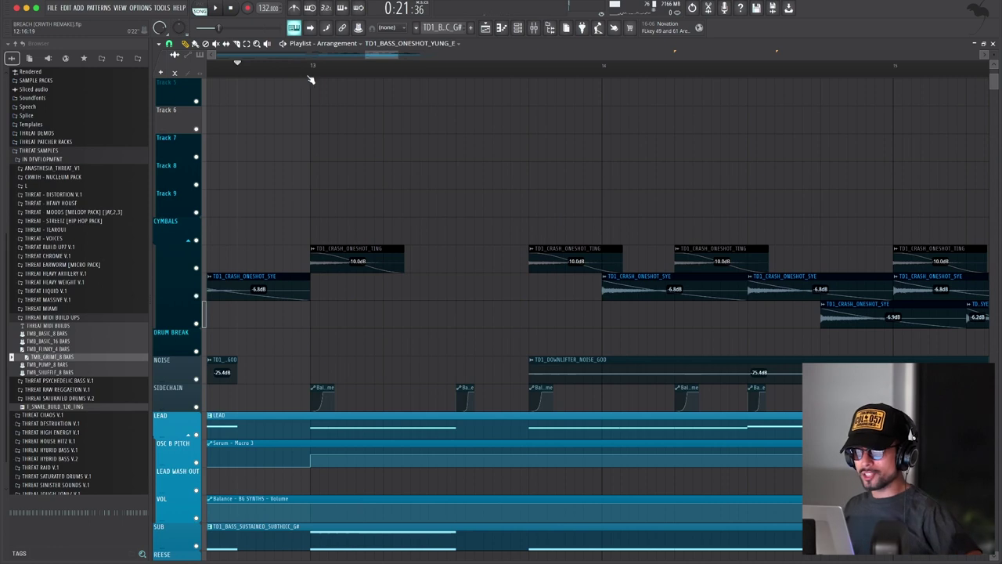
# Step: Open the LEAD pattern's notes, select the second half from bar 5 on, and return to the playlist
pyautogui.scroll(-2, 413, 449)
pyautogui.doubleClick(426, 434)
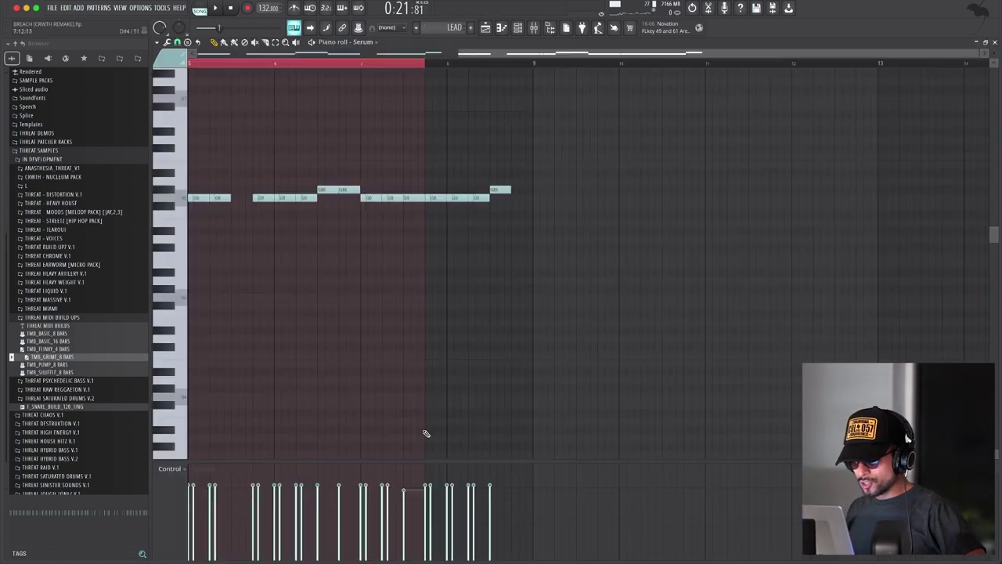
pyautogui.scroll(-4, 426, 434)
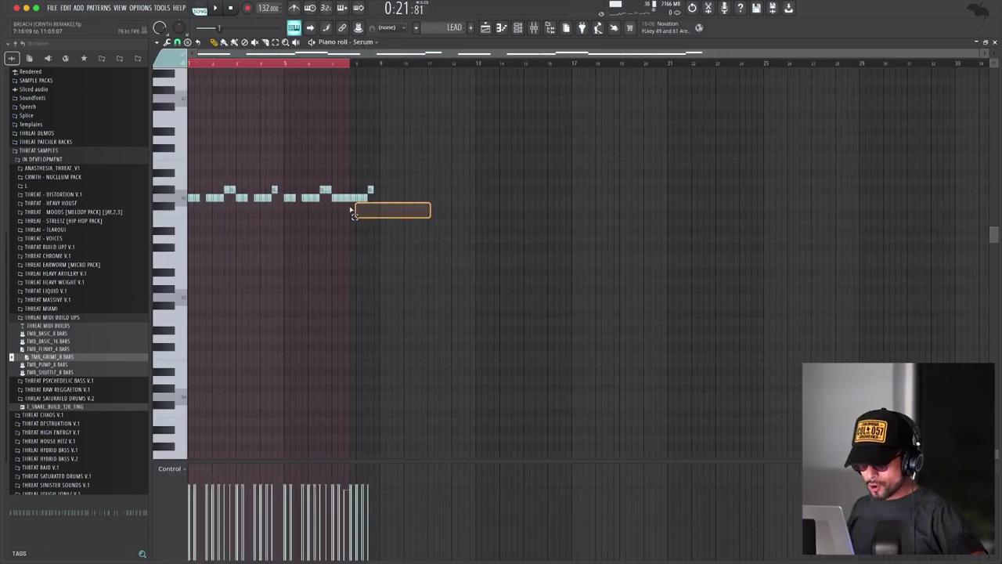
pyautogui.moveTo(354, 214); pyautogui.dragTo(284, 162)
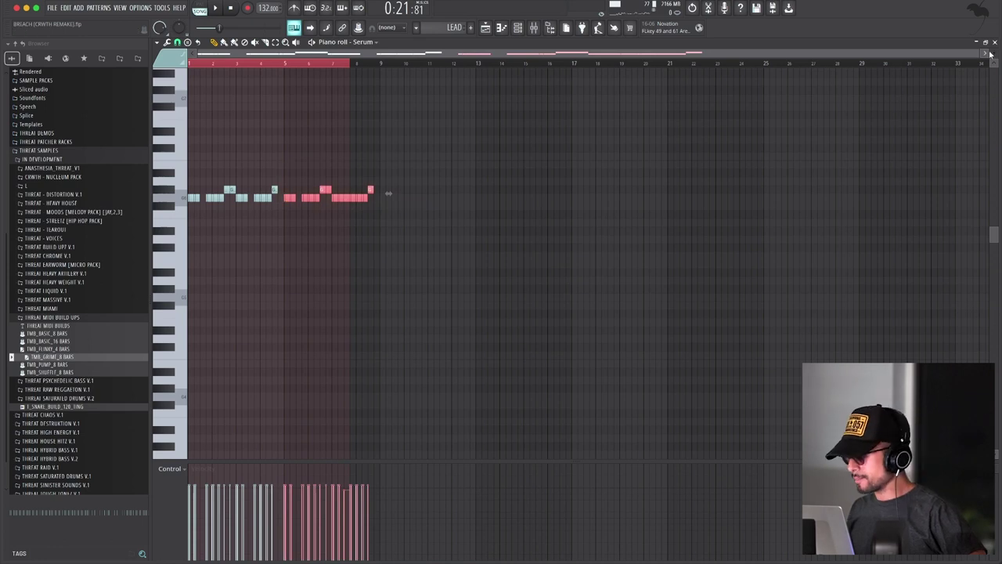
pyautogui.click(994, 42)
# Step: Open the lead's Serum from the channel rack and check the modulators assigned to the OSC B octave
pyautogui.click(518, 28)
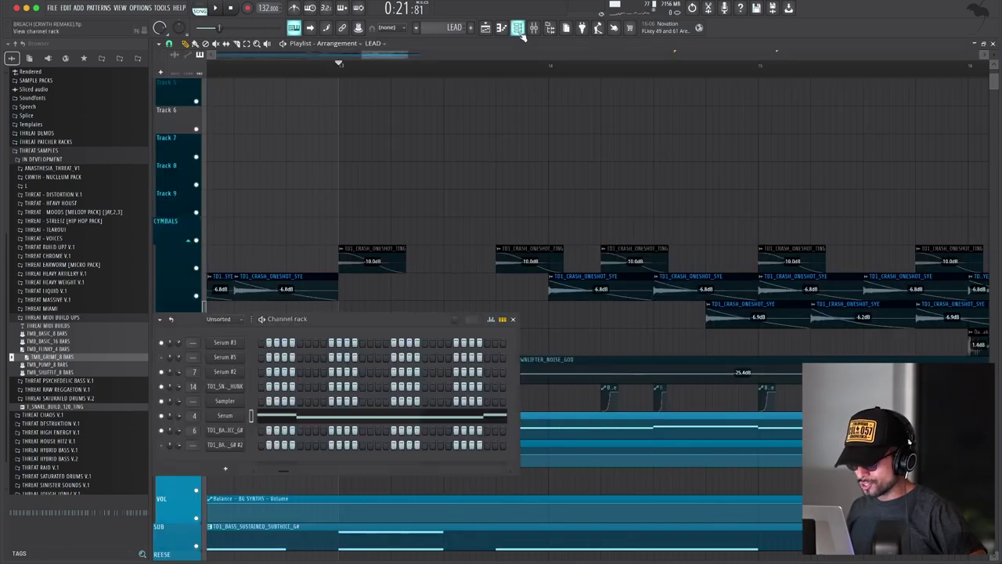
pyautogui.click(224, 416)
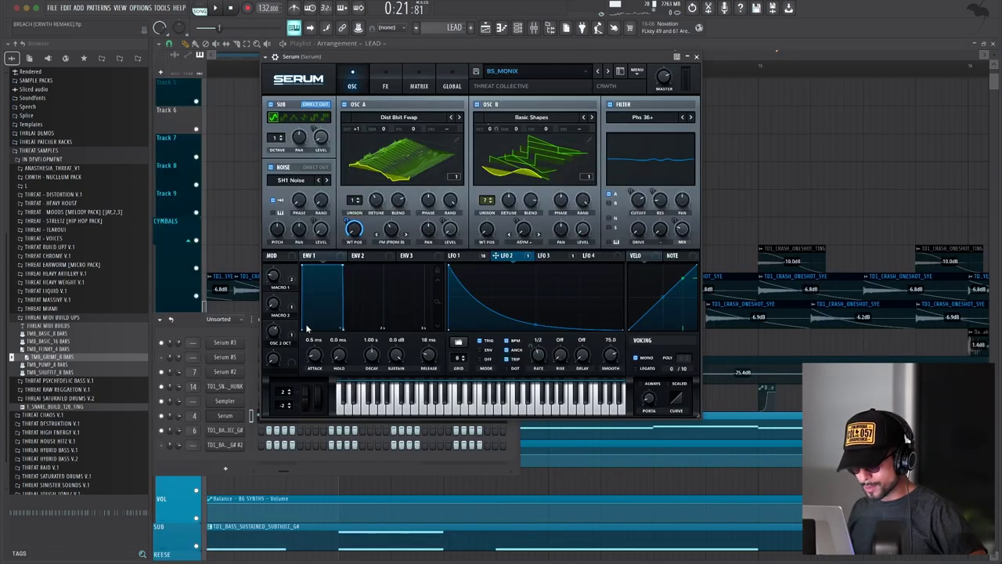
pyautogui.rightClick(493, 128)
pyautogui.click(499, 112)
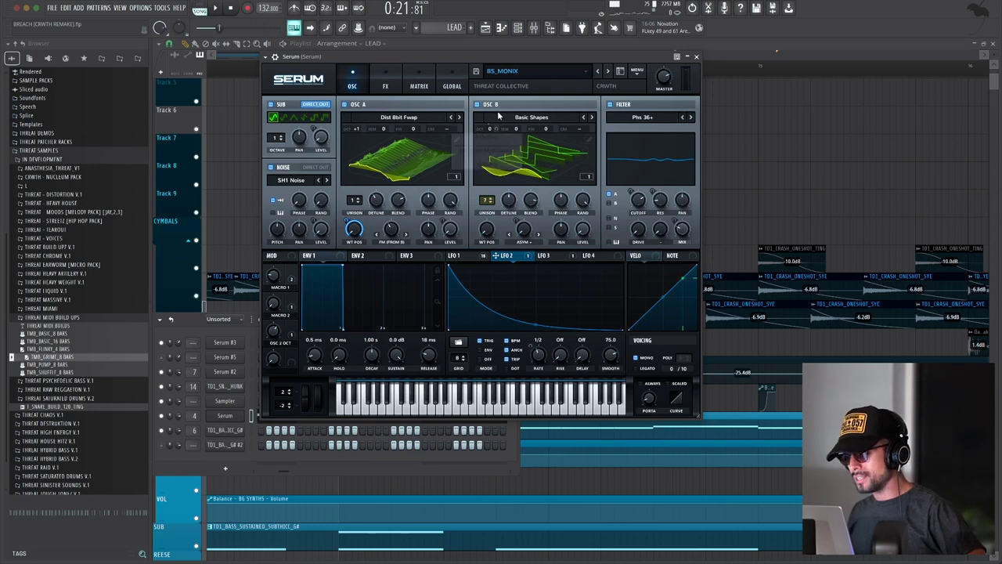
pyautogui.rightClick(493, 134)
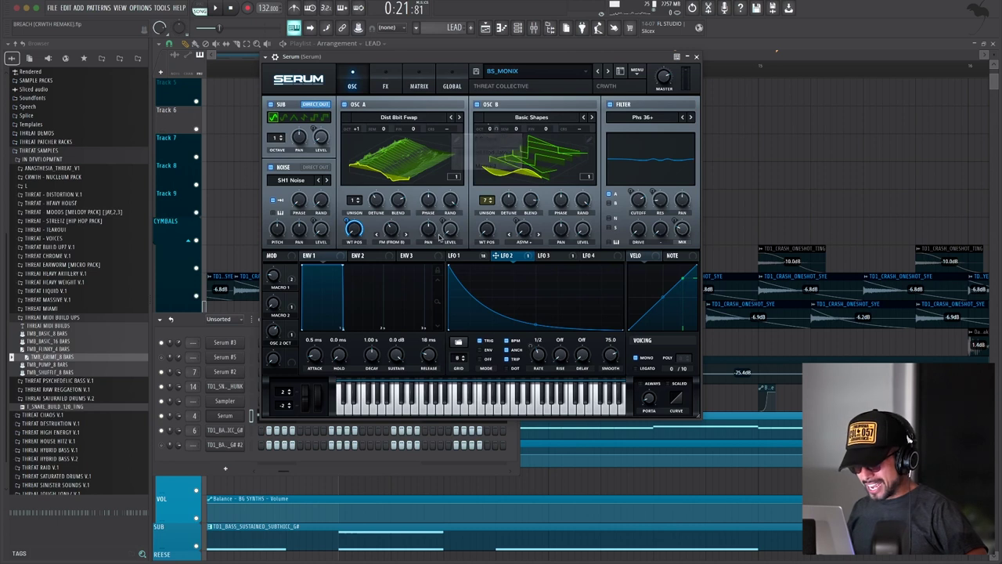
pyautogui.press('F6')
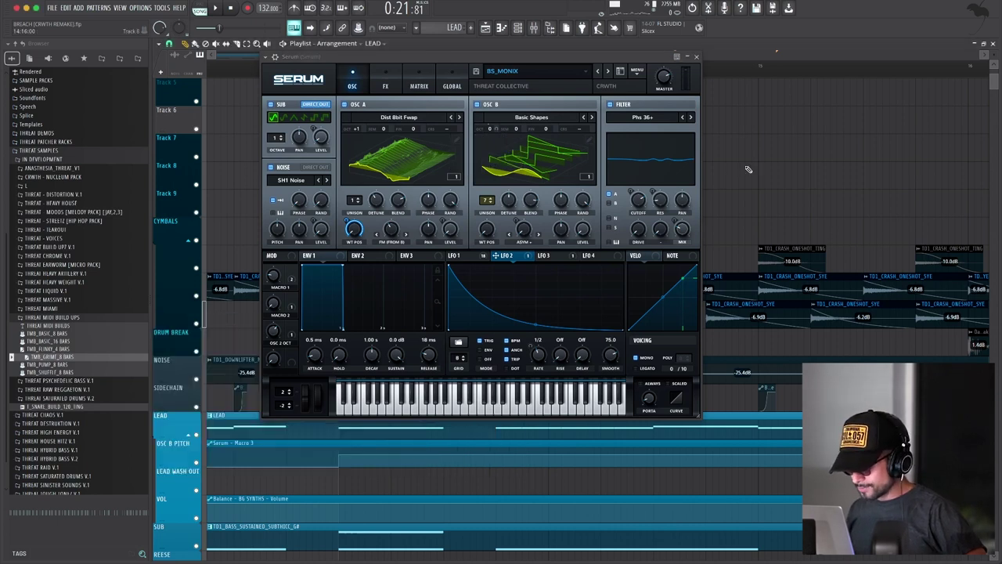
pyautogui.click(696, 57)
# Step: Select the Macro 3 automation on the OSC B PITCH track and play it with the lead's Serum open to examine the OSC B octave modulation
pyautogui.scroll(-6, 481, 329)
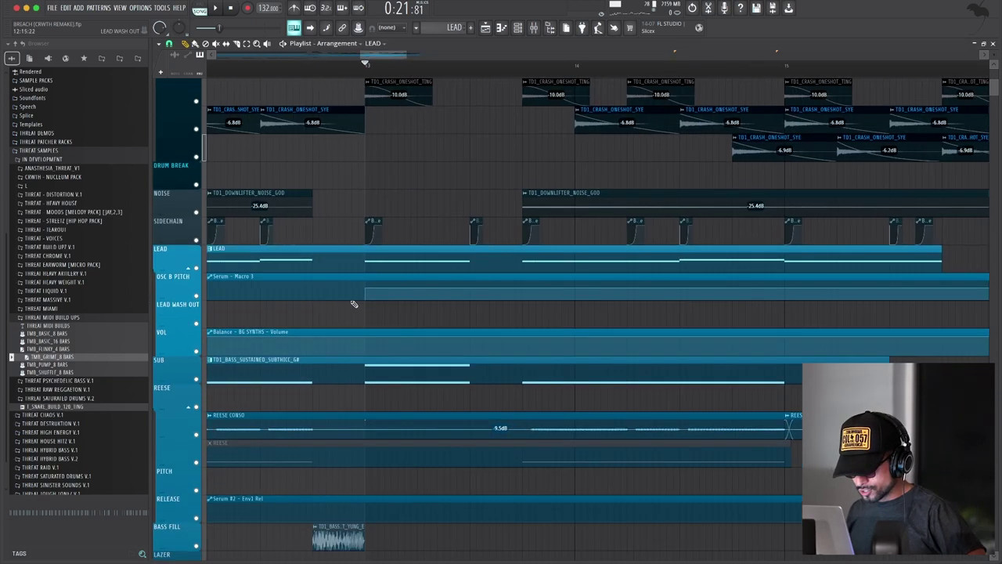
pyautogui.click(372, 292)
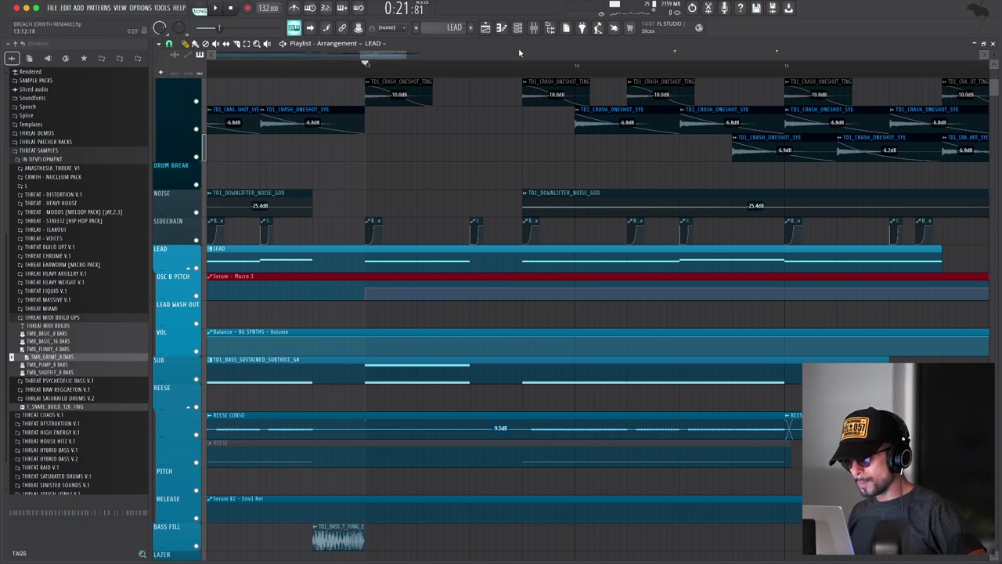
pyautogui.click(520, 29)
pyautogui.click(224, 419)
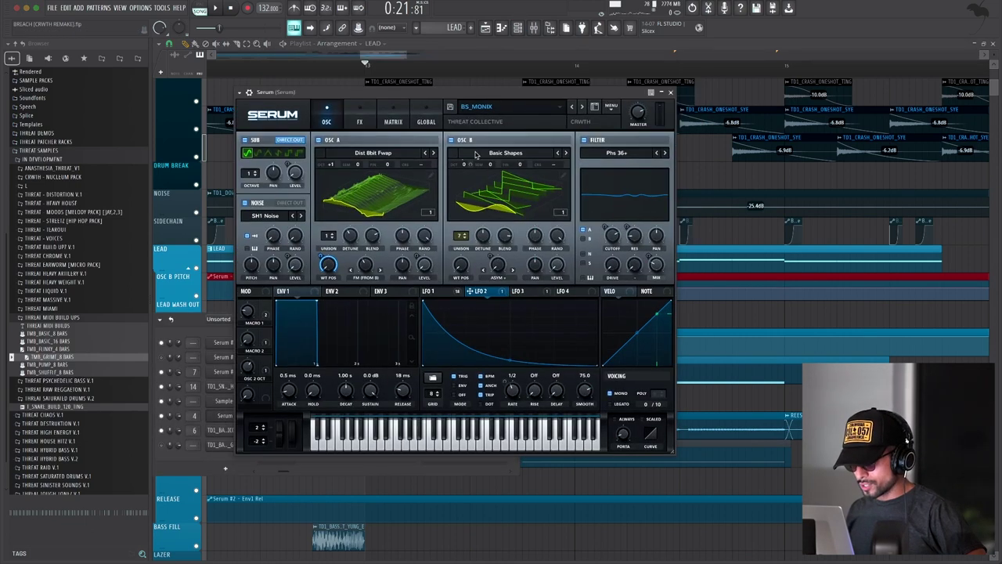
pyautogui.press('space')
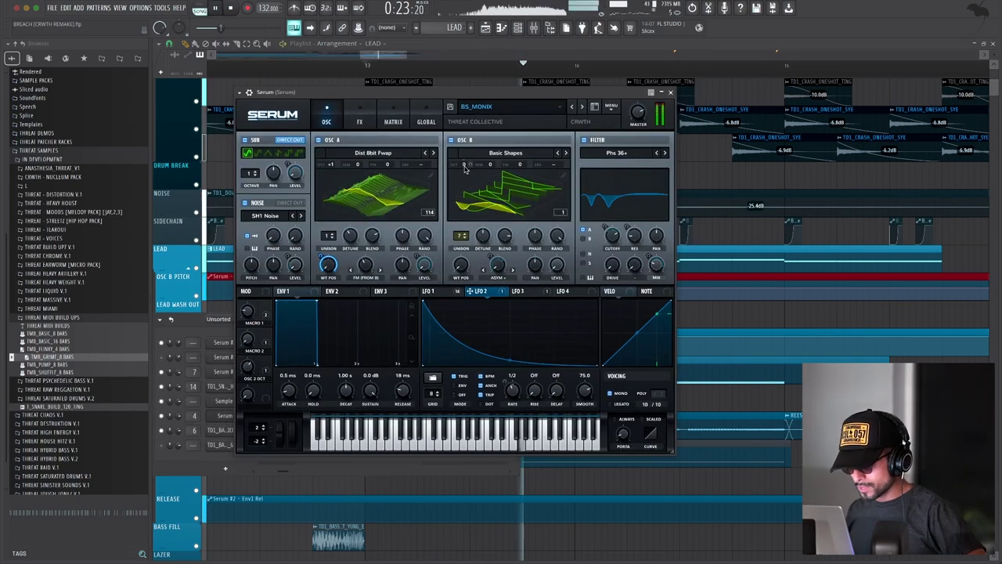
pyautogui.rightClick(466, 166)
pyautogui.press('space')
pyautogui.click(500, 278)
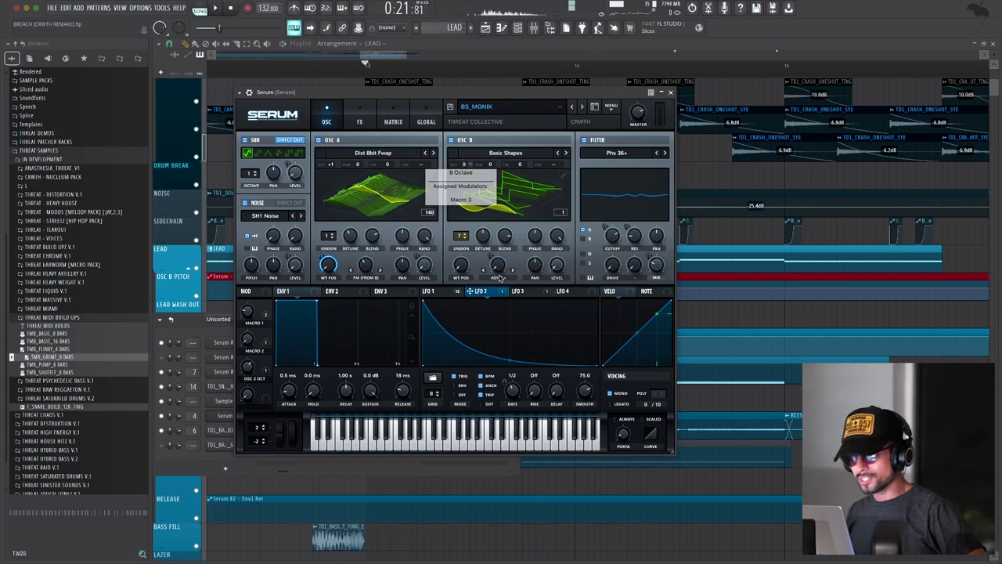
# Step: Place the playback start at bar 16 and inspect the first Stab 099 clip's settings on the CHORDS track
pyautogui.scroll(2, 642, 317)
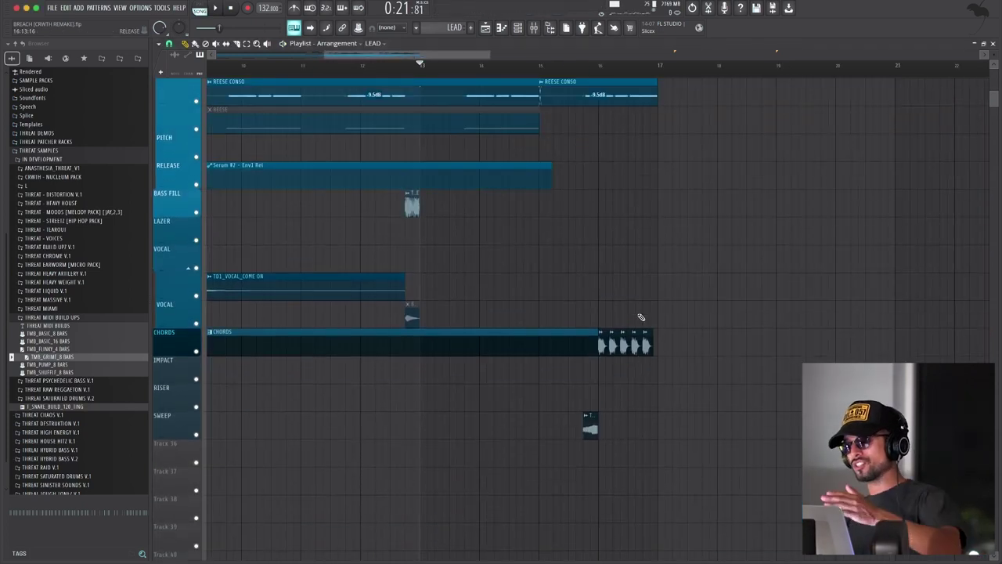
pyautogui.scroll(6, 641, 317)
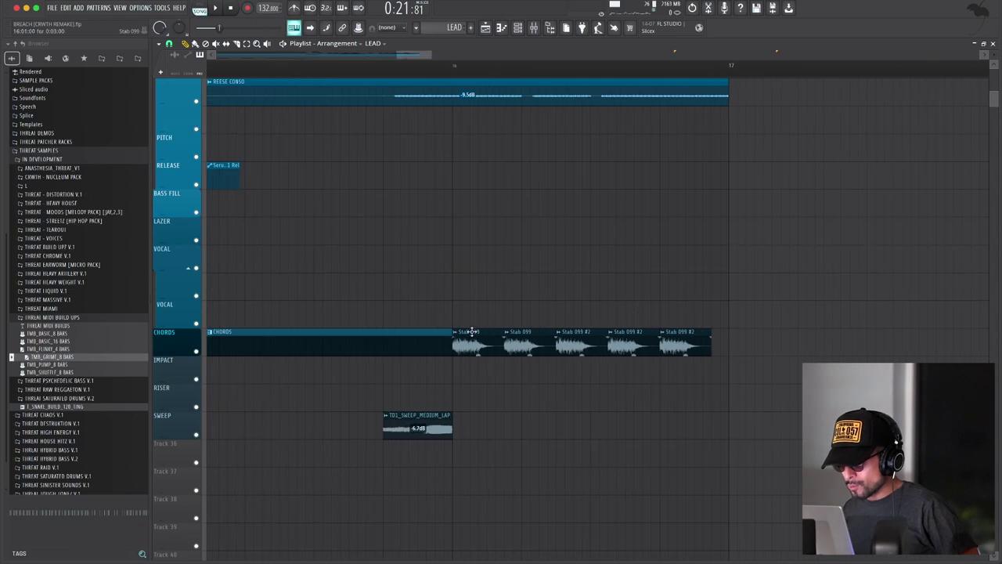
pyautogui.doubleClick(464, 337)
pyautogui.click(462, 67)
pyautogui.doubleClick(464, 334)
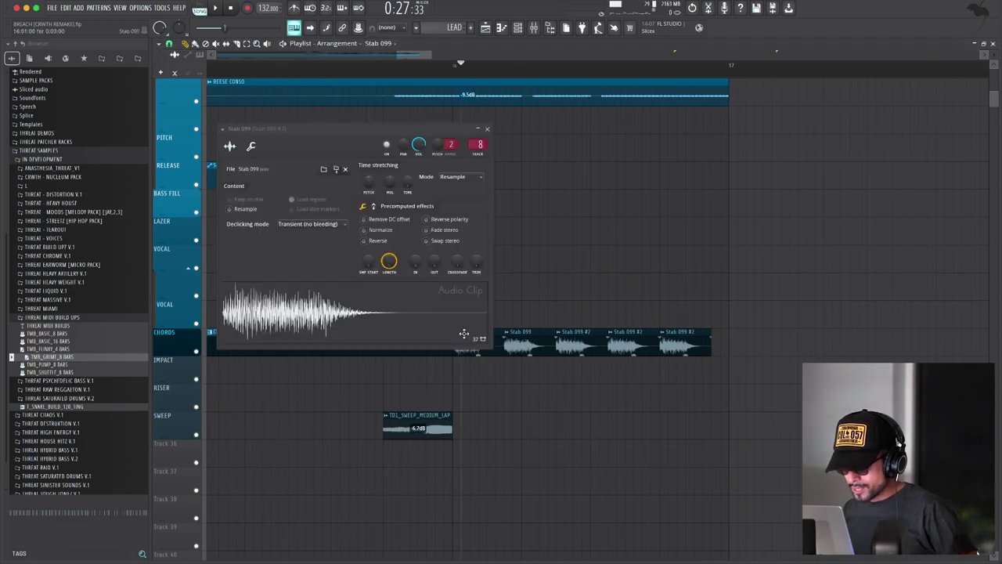
pyautogui.press('Escape')
# Step: Play the chord stabs from bar 16 and inspect the Stab 099 #2 clip's time stretching and pitch settings
pyautogui.press('space')
pyautogui.scroll(-2, 569, 246)
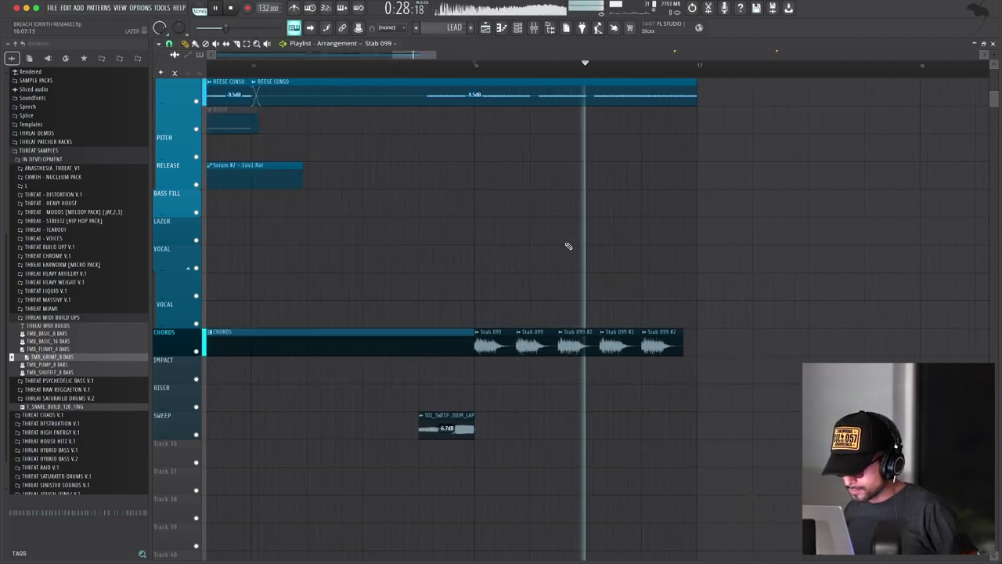
pyautogui.press('space')
pyautogui.scroll(3, 693, 323)
pyautogui.doubleClick(513, 332)
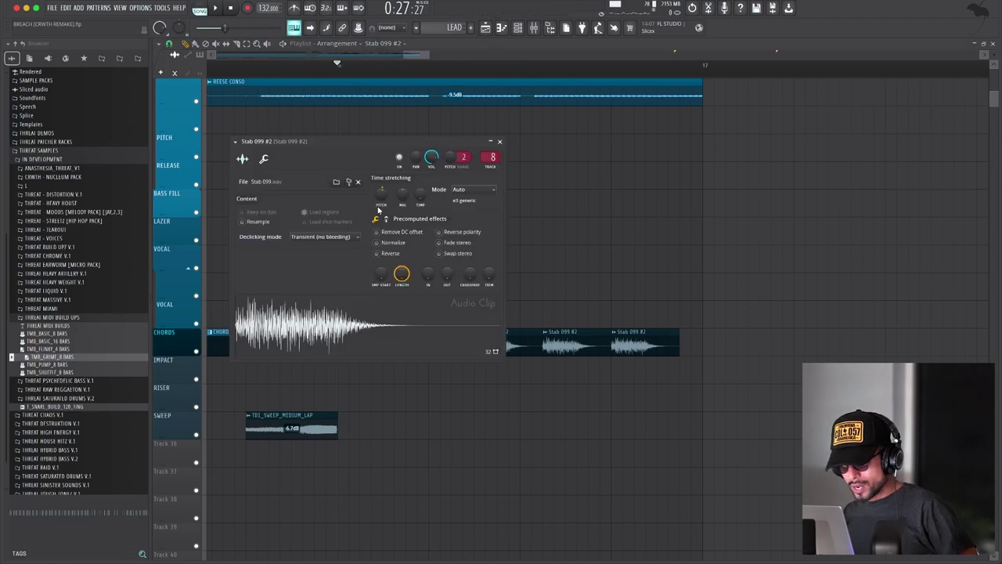
pyautogui.click(500, 142)
# Step: Replay the stabs from bar 16 into bar 17 while looking over the SUB impact and drum break tracks
pyautogui.press('space')
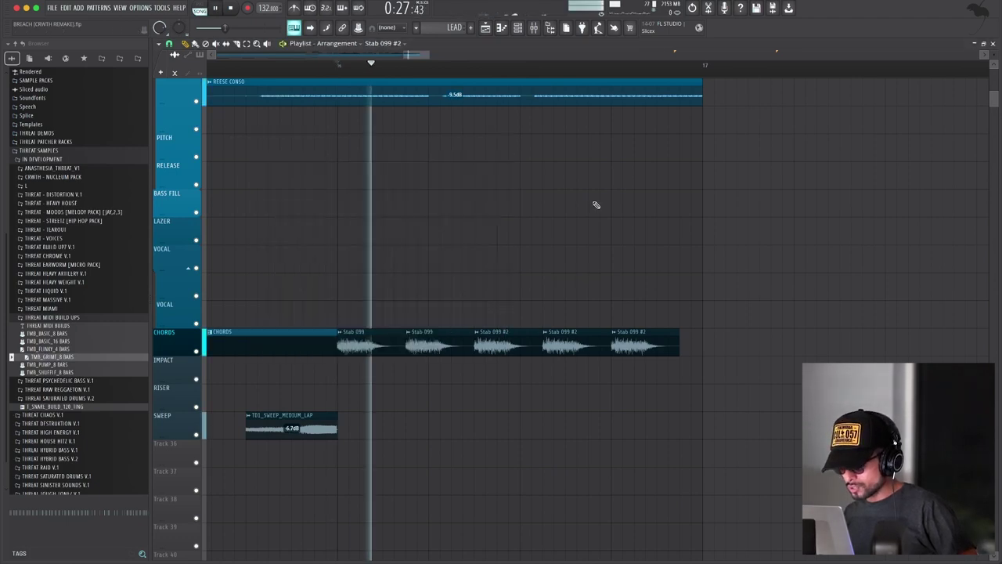
pyautogui.scroll(5, 595, 203)
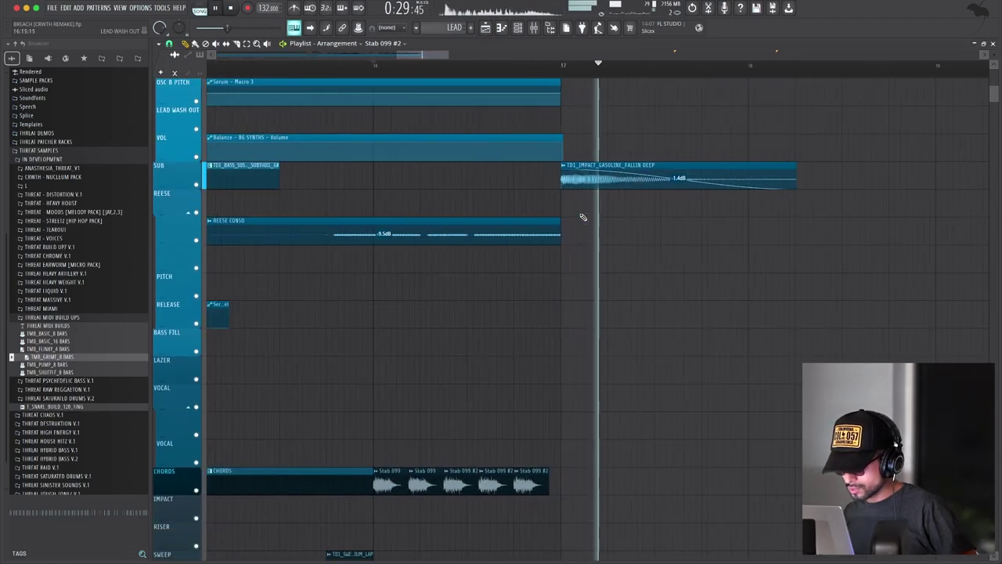
pyautogui.scroll(5, 582, 217)
pyautogui.press('space')
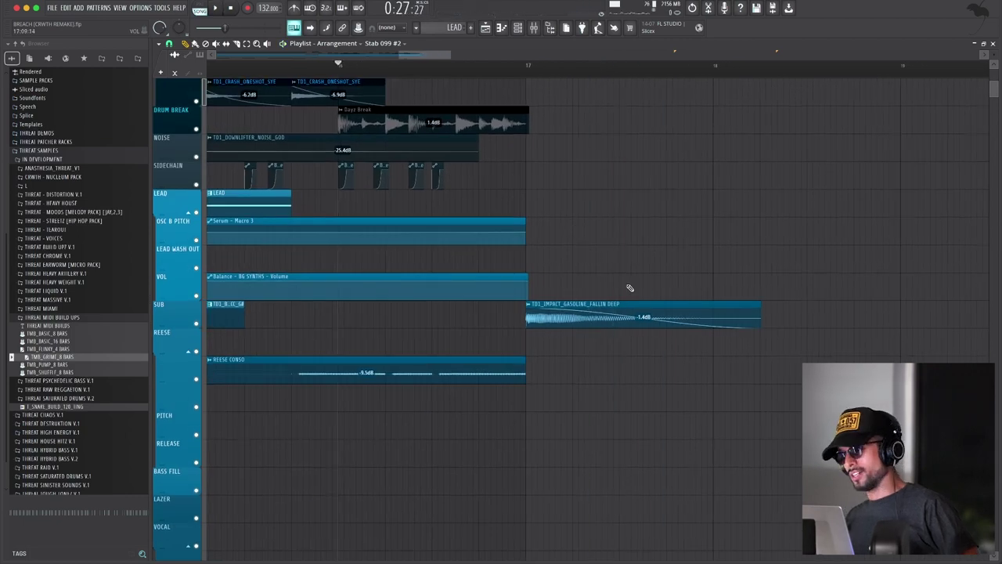
# Step: Play the TD1_IMPACT_GASOLINE_FALLIN DEEP clip on the SUB track from bar 17
pyautogui.scroll(3, 589, 269)
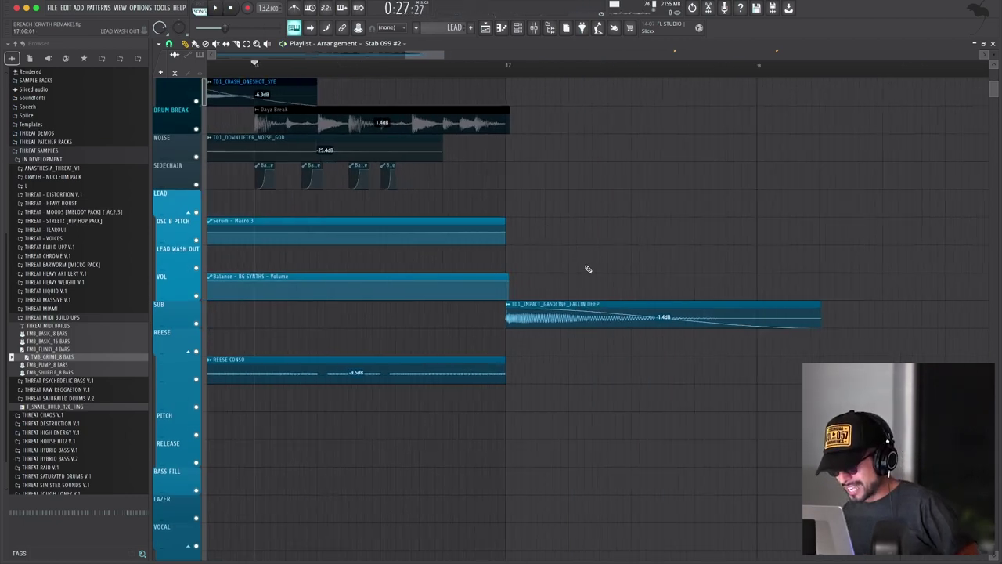
pyautogui.click(505, 69)
pyautogui.press('space')
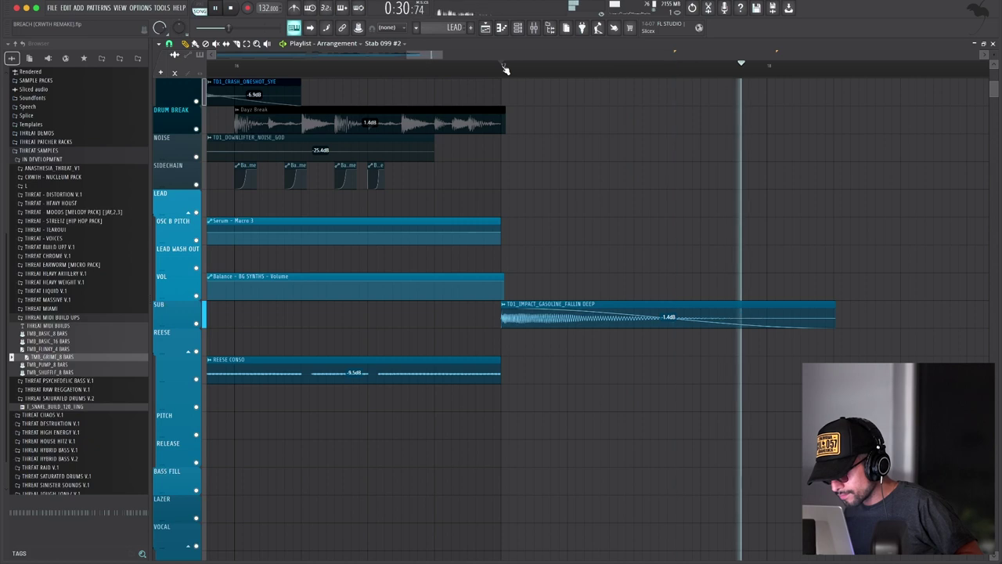
pyautogui.press('space')
# Step: Reposition the mixer window and open the Fruity Limiter on the DRUM BUS insert for inspection
pyautogui.scroll(-3, 595, 219)
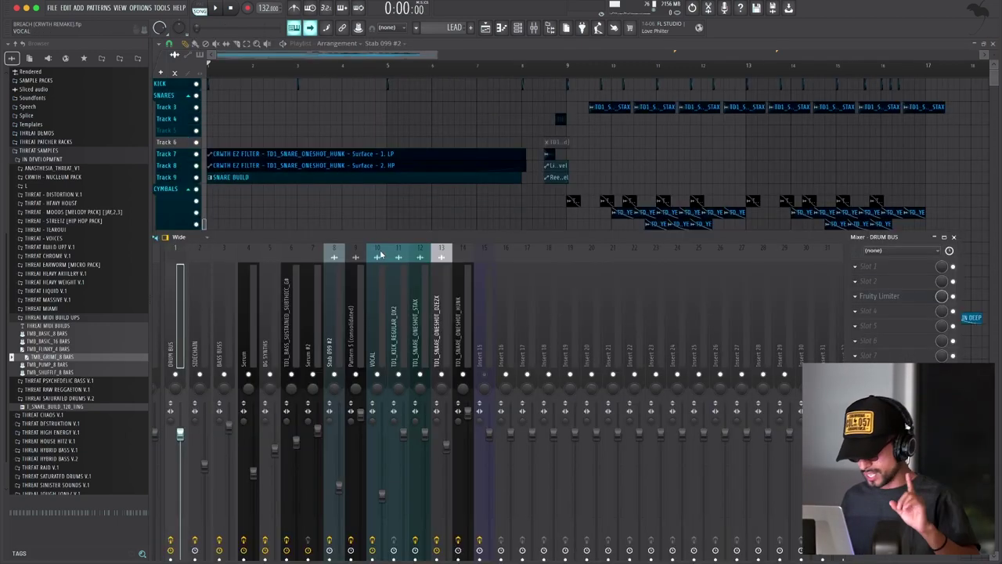
pyautogui.moveTo(406, 236); pyautogui.dragTo(427, 216)
pyautogui.click(922, 276)
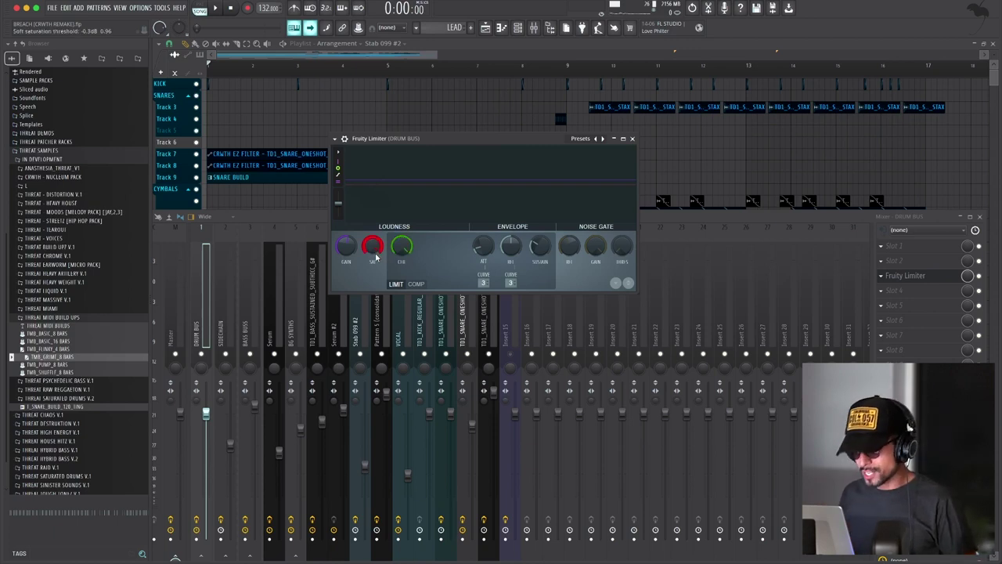
# Step: Play the complete arrangement from the beginning through the closing impact, and stop playback
pyautogui.press('space')
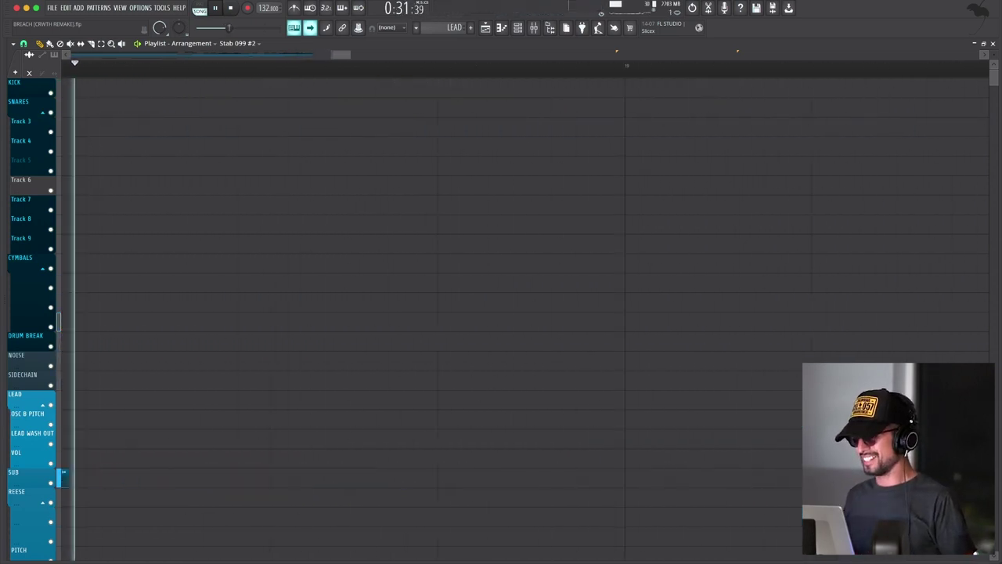
pyautogui.press('space')
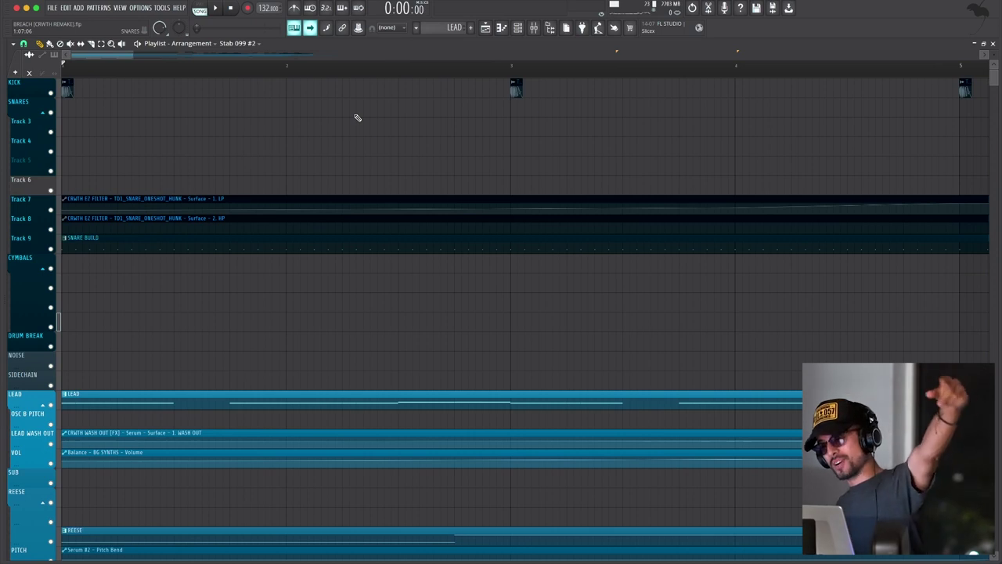